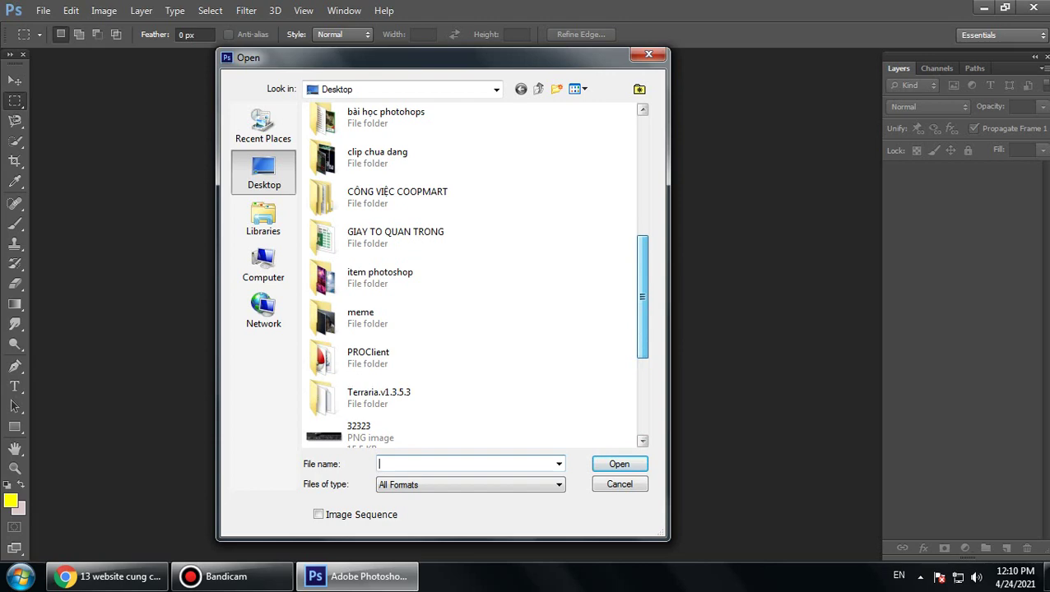
scroll(476, 275, up, 5)
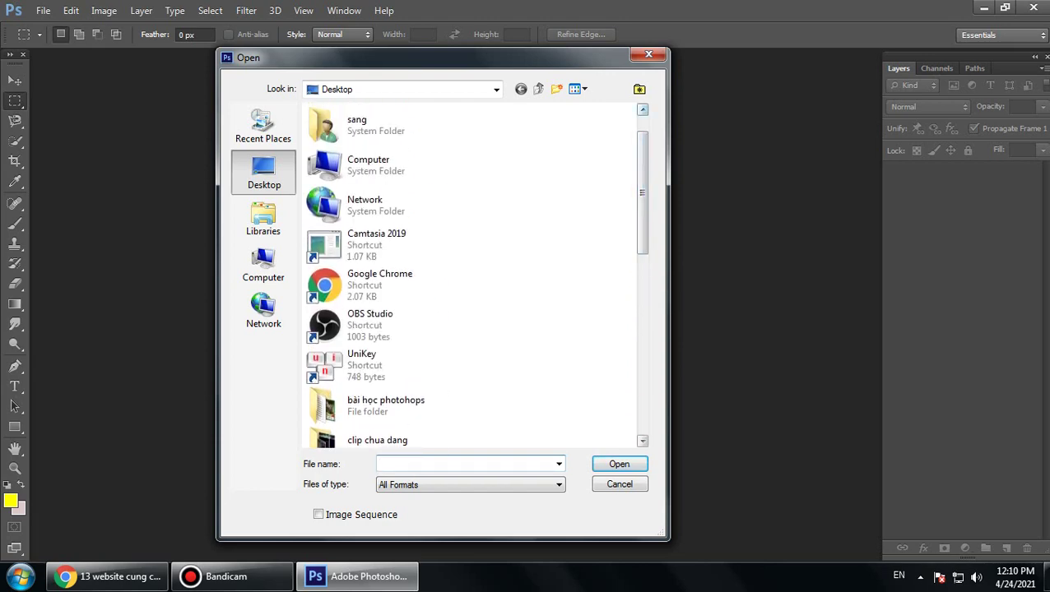
key(Escape)
click(107, 577)
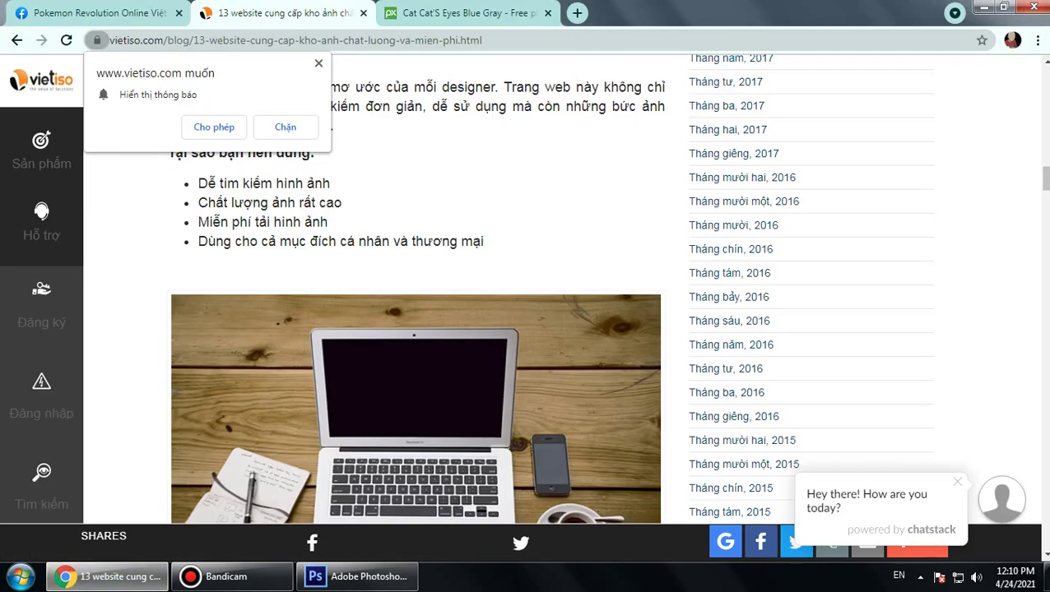
Switch to the Windows desktop and open the Downloads folder from the computer's recent places.
key(super+d)
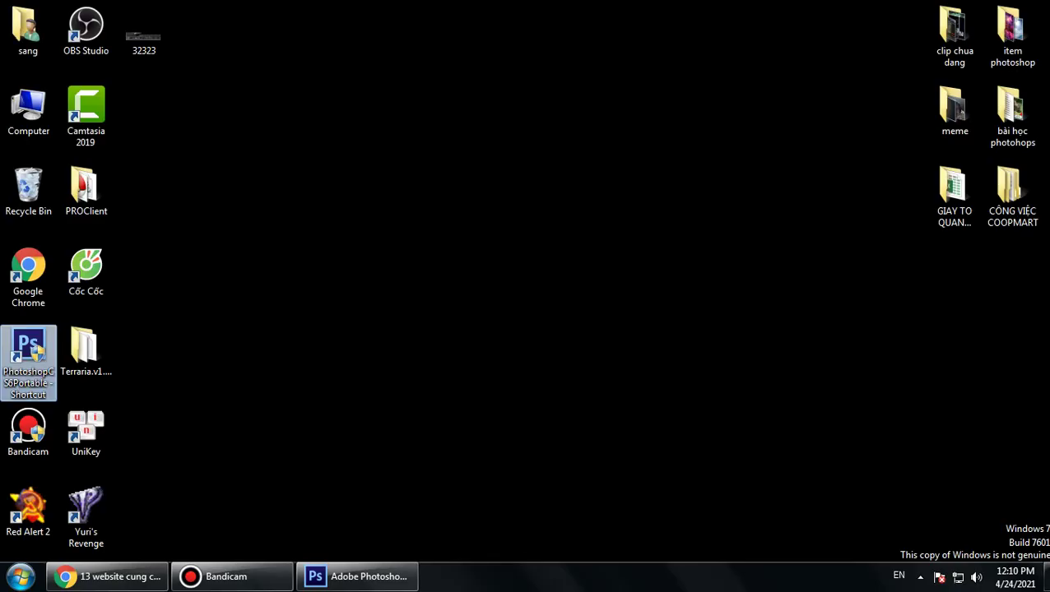
double_click(29, 111)
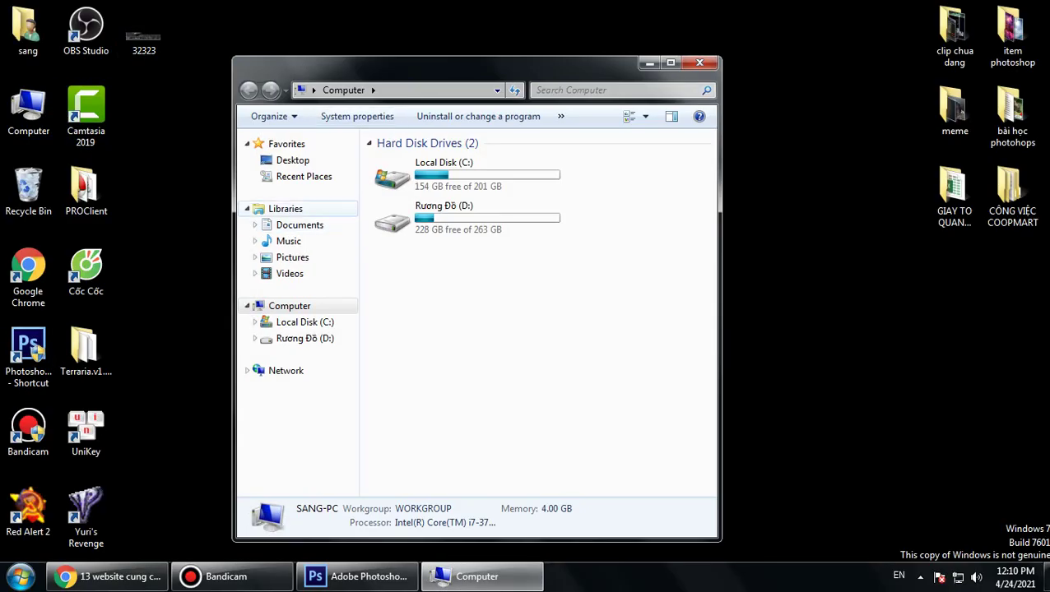
click(289, 241)
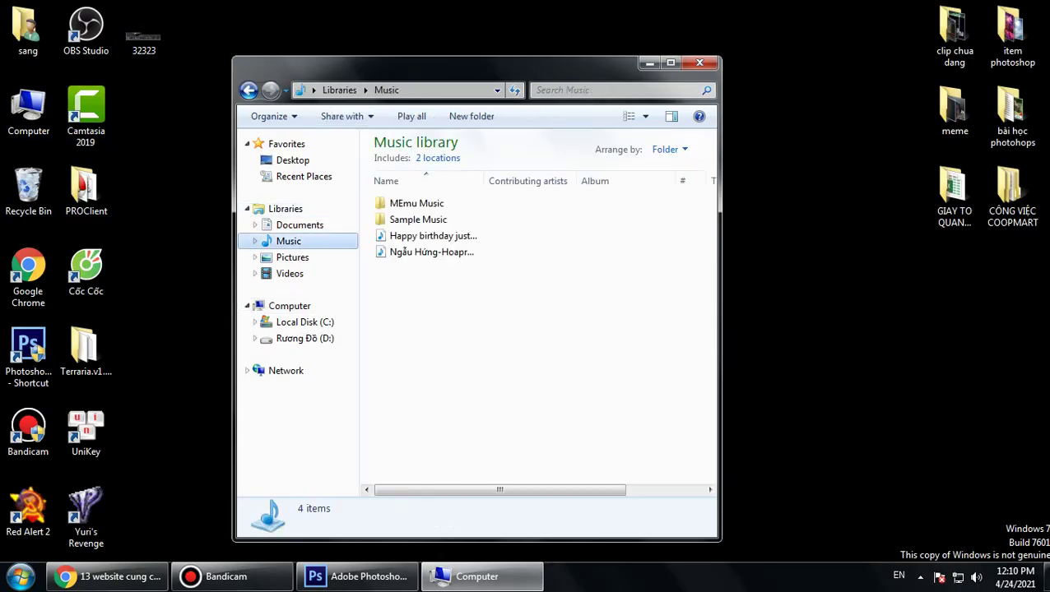
click(303, 176)
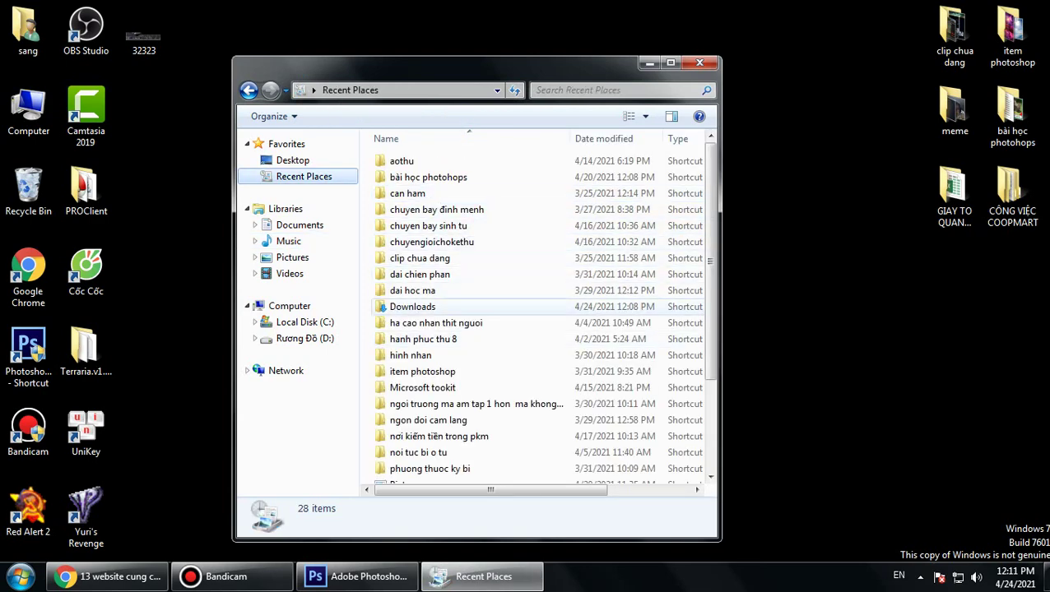
double_click(413, 306)
Move the images cat-1285634_1920 and elephant-1822636_1920 from Downloads to the desktop and close the folder window.
drag(497, 274, 880, 339)
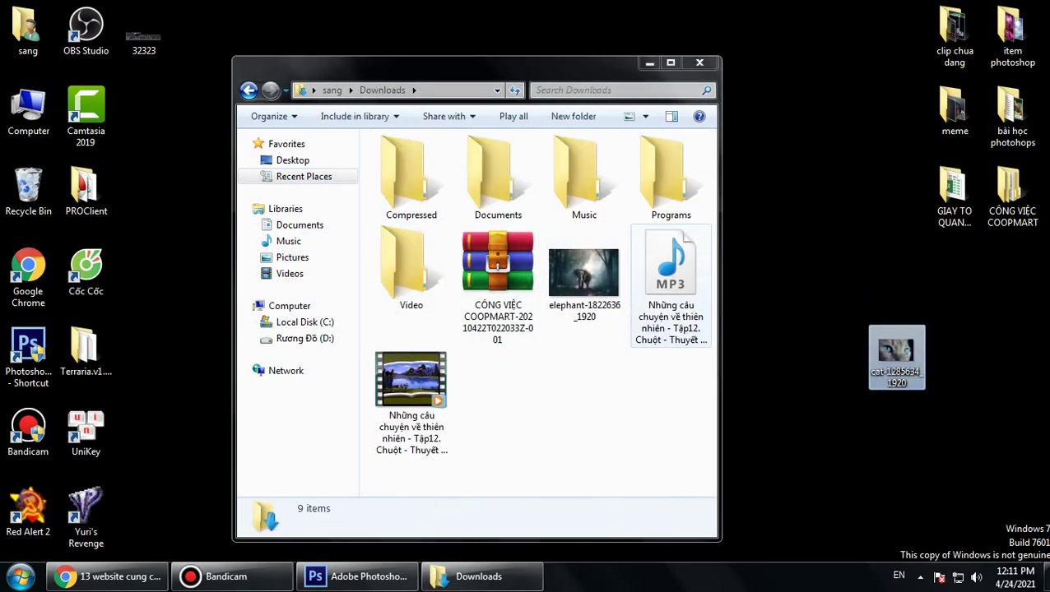
drag(585, 267, 839, 249)
click(700, 62)
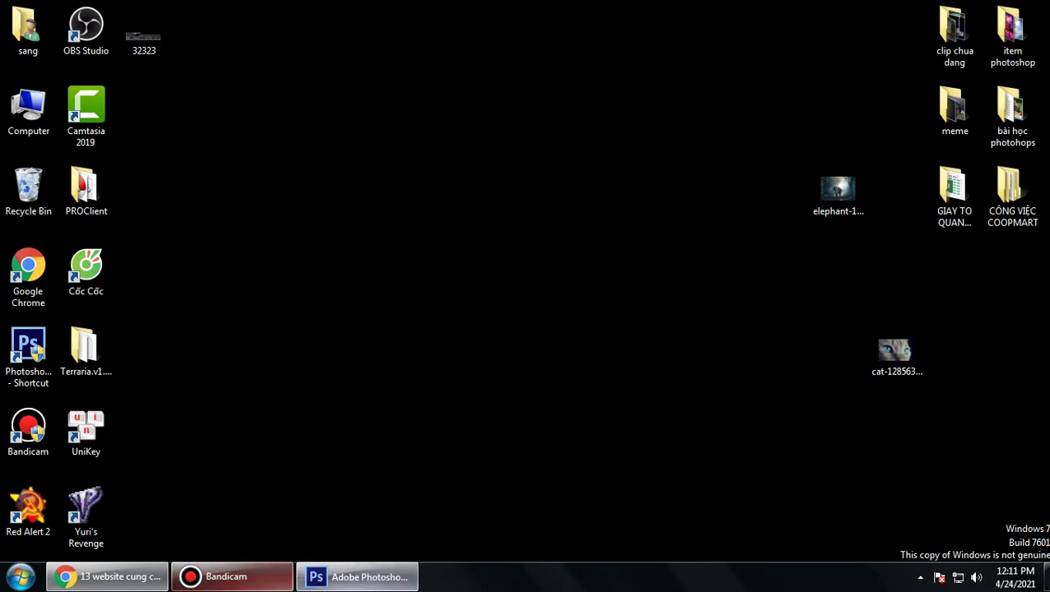
Switch to Photoshop and open the image cat-1285634_1920 from the Desktop folder.
click(357, 576)
click(43, 11)
click(62, 42)
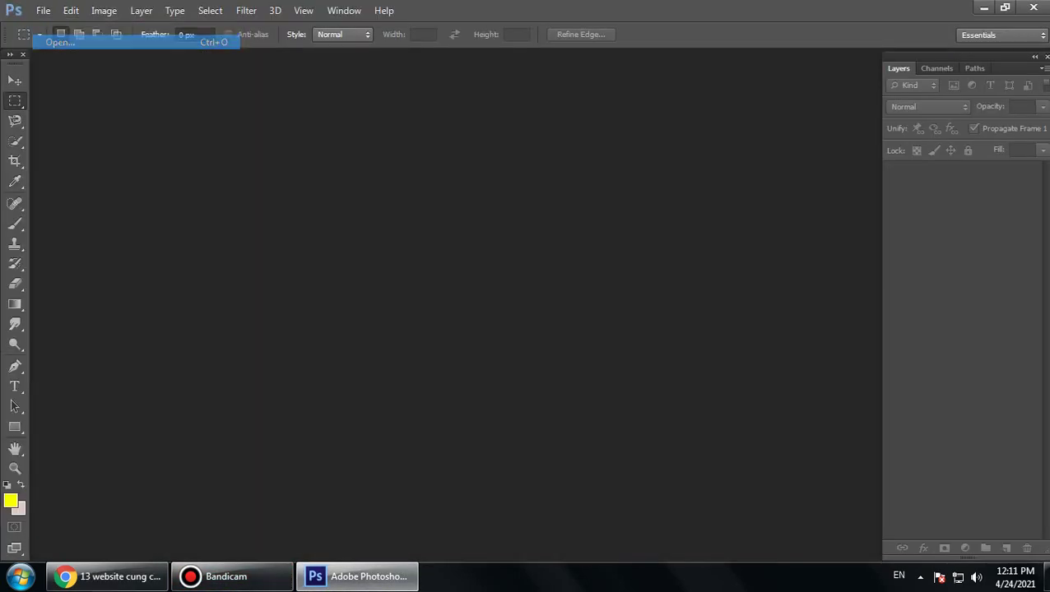
drag(643, 174, 643, 382)
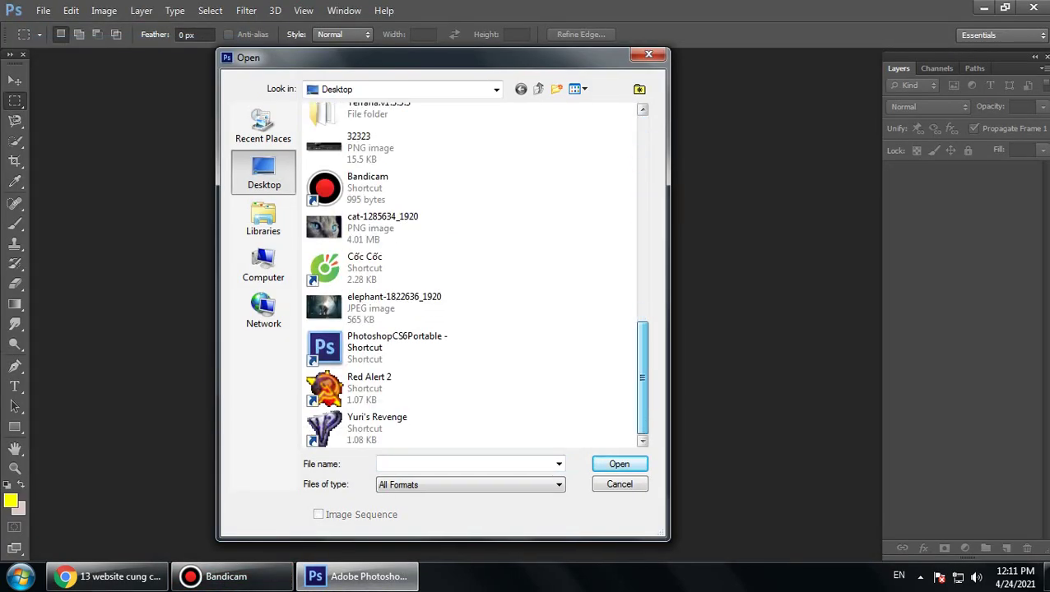
double_click(353, 228)
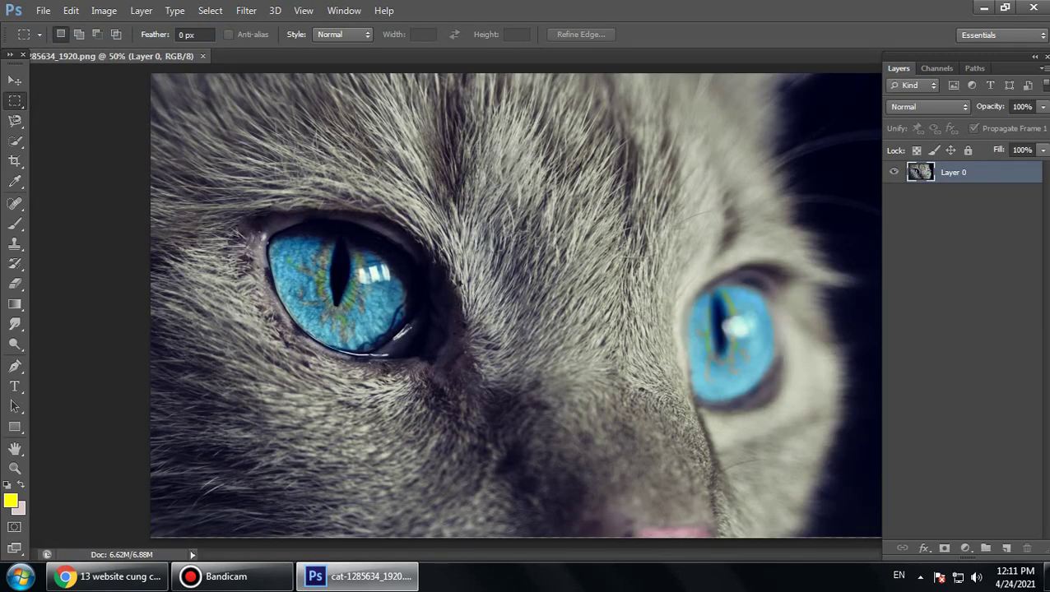
Rename the cat photo's layer as "mat meo".
double_click(955, 173)
text(mat meo)
key(Return)
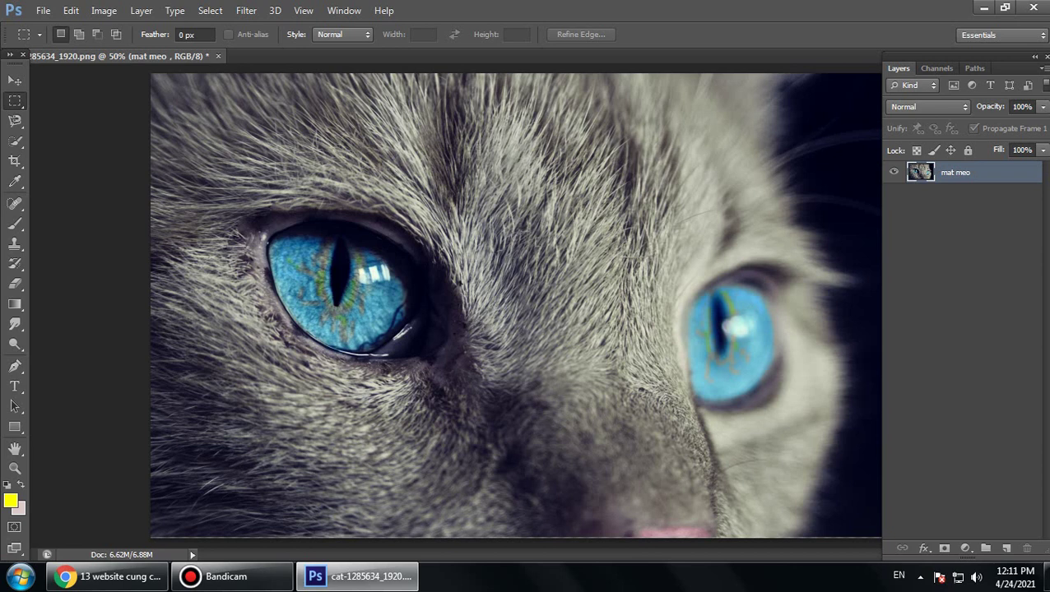
Select the cat's left eye in the photo with the Quick Selection tool and subtract the excess dark skin around it.
click(15, 142)
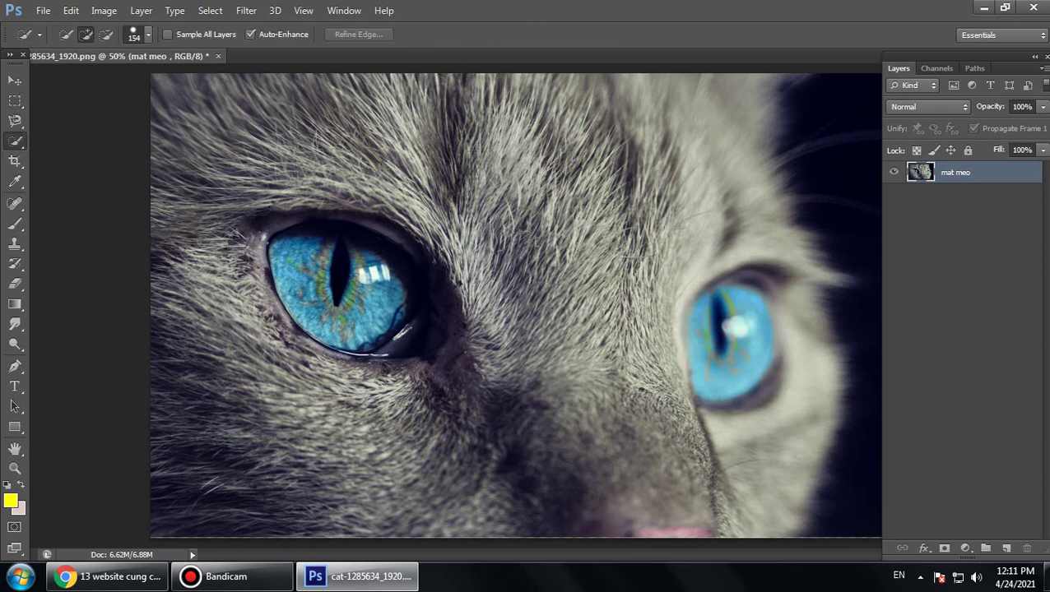
mouse_move(316, 284)
mouse_down()
mouse_move(345, 305)
mouse_move(394, 283)
mouse_move(426, 316)
mouse_up()
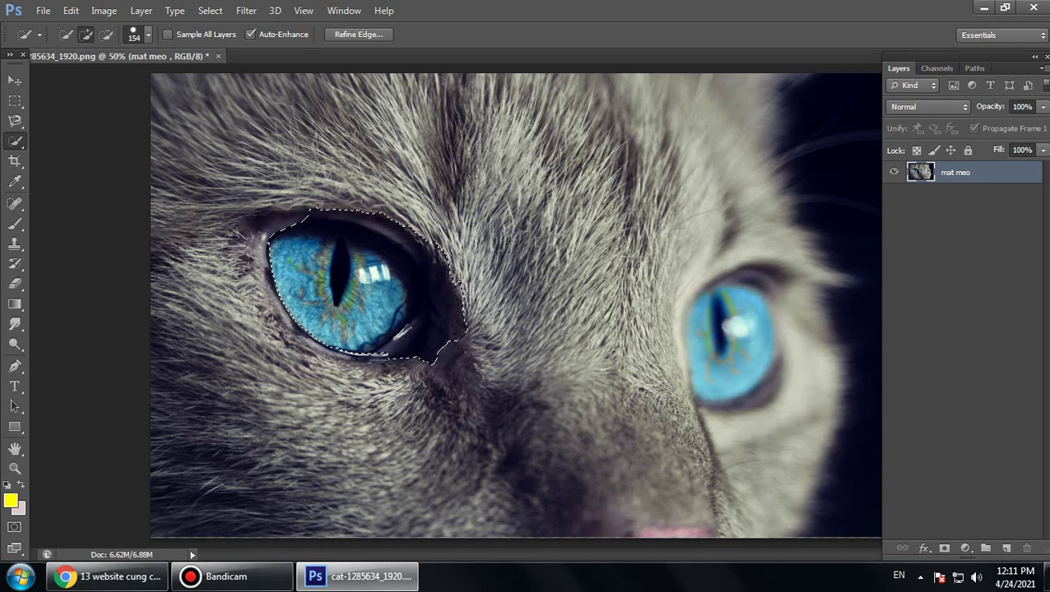
key(alt)
mouse_move(321, 200)
mouse_down()
mouse_move(395, 212)
mouse_move(441, 246)
mouse_move(463, 316)
mouse_move(424, 347)
mouse_up()
key(alt)
Set the Quick Selection tool to add mode with a brush size of 15 px.
click(148, 34)
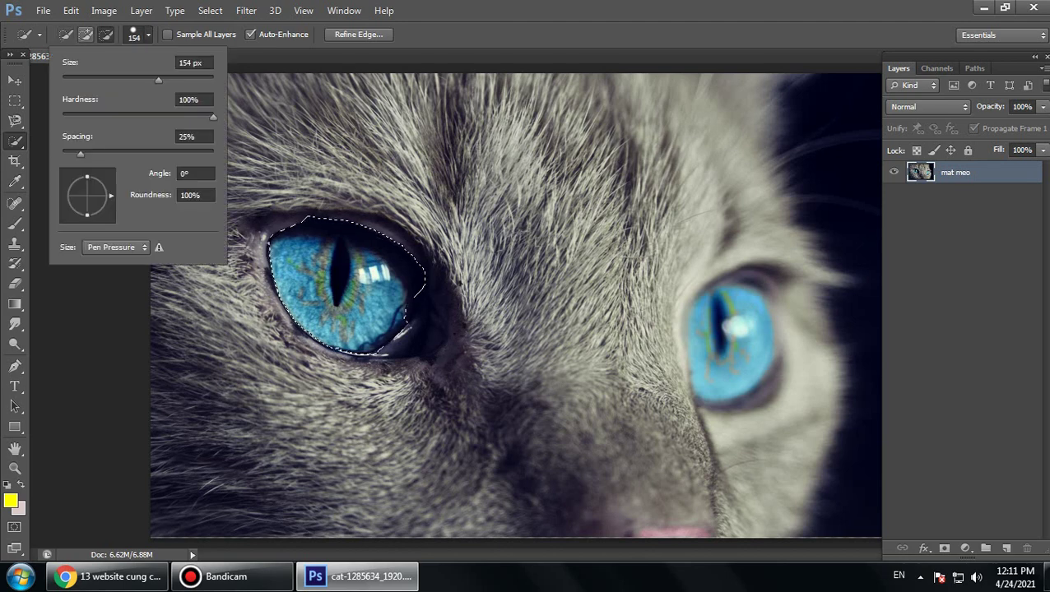
click(87, 34)
click(148, 34)
click(78, 80)
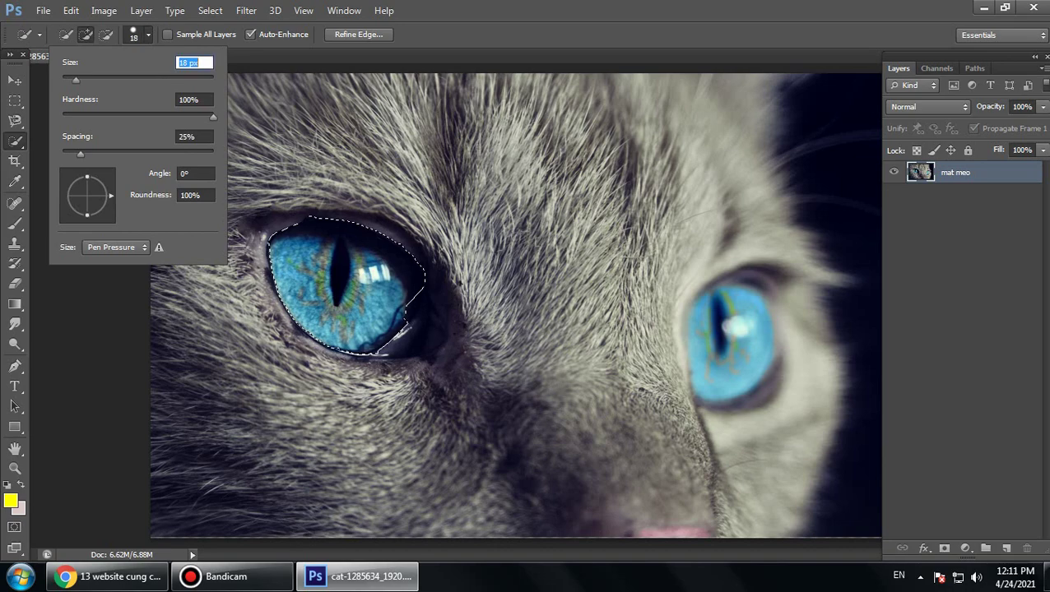
text(15)
key(Return)
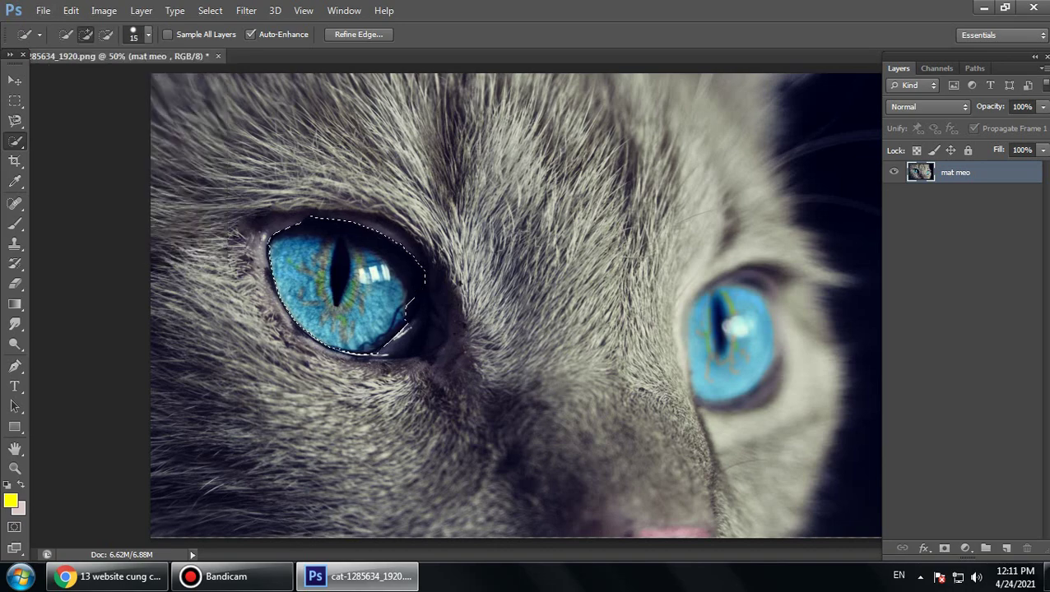
Refine the left eye selection by trimming the bump on its upper edge and adding the missing dark area at its right side.
scroll(331, 271, up, 10)
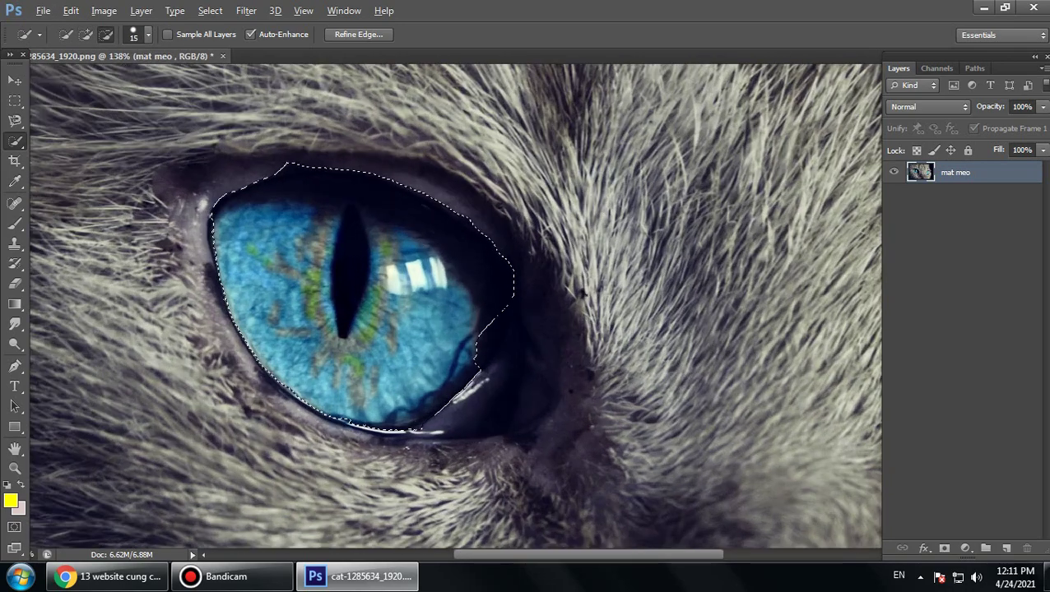
alt+click(263, 101)
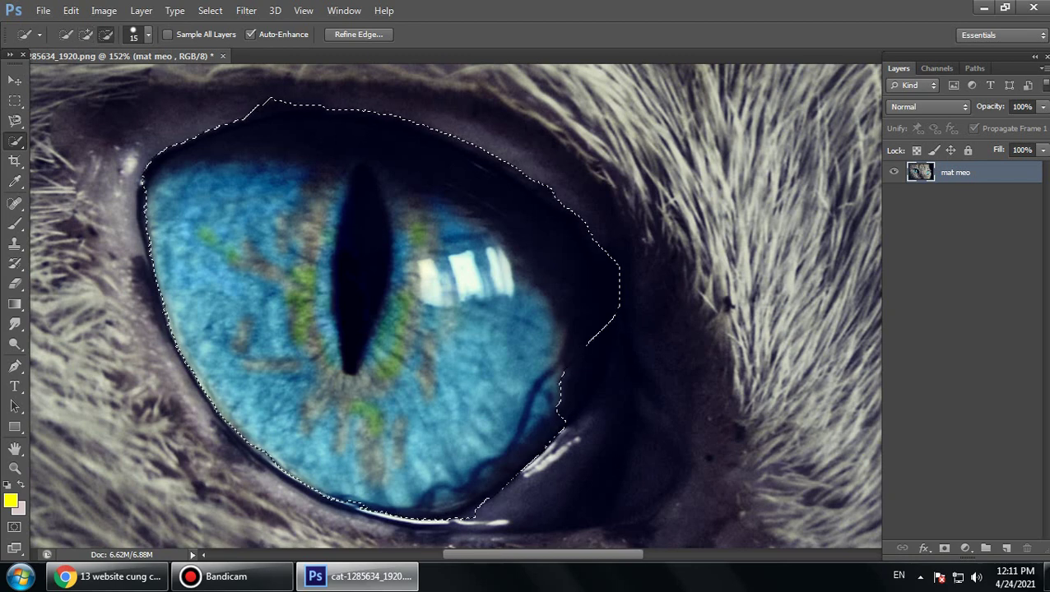
alt+click(260, 109)
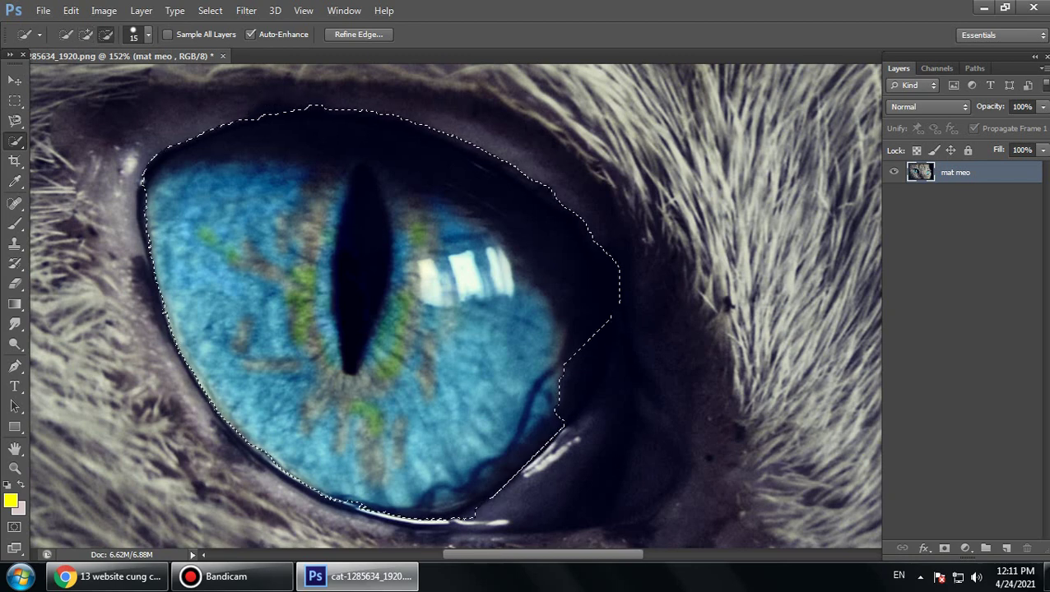
drag(575, 369, 594, 359)
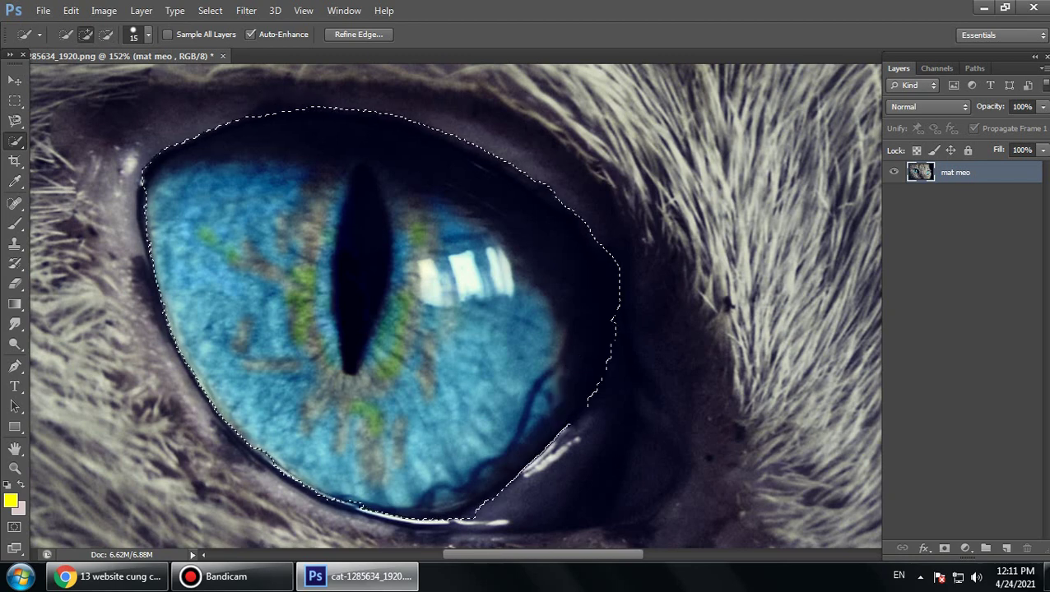
key(alt)
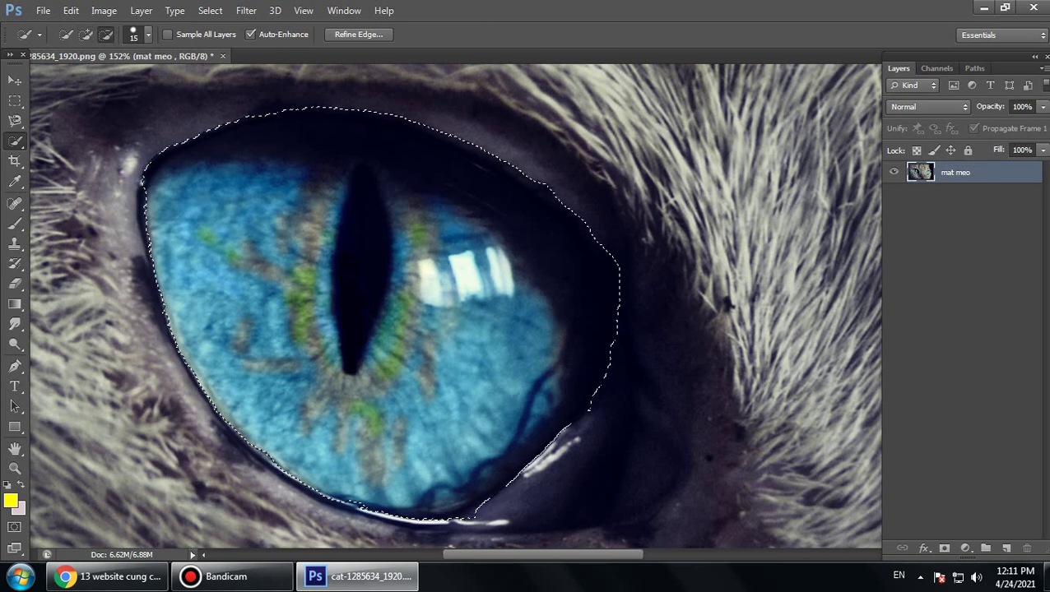
key(alt)
Add the dark rim along the left eye's outer edge to the selection and subtract the spill onto the skin.
click(143, 211)
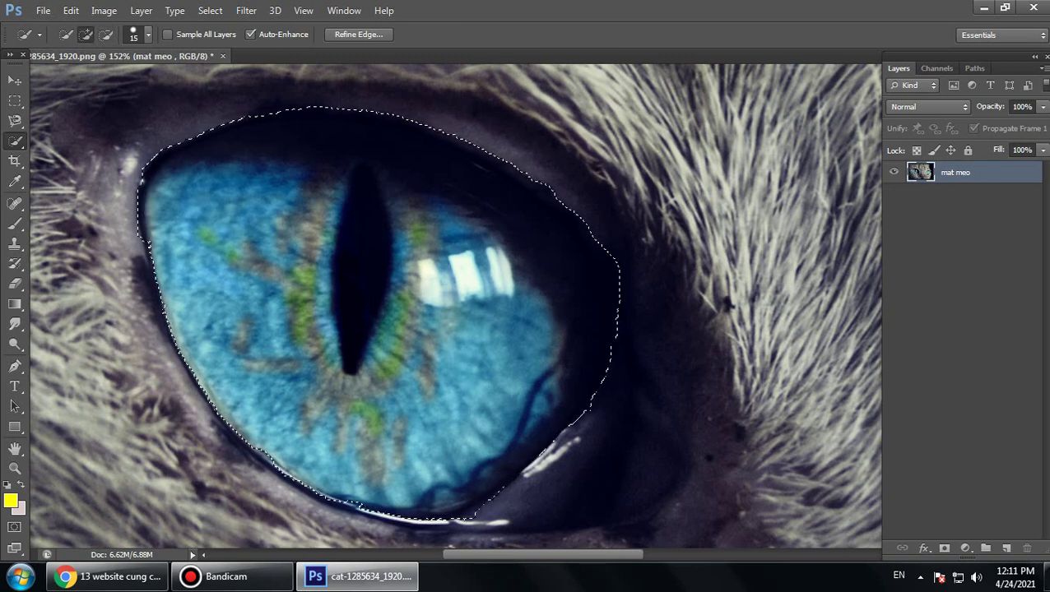
key(alt)
click(148, 285)
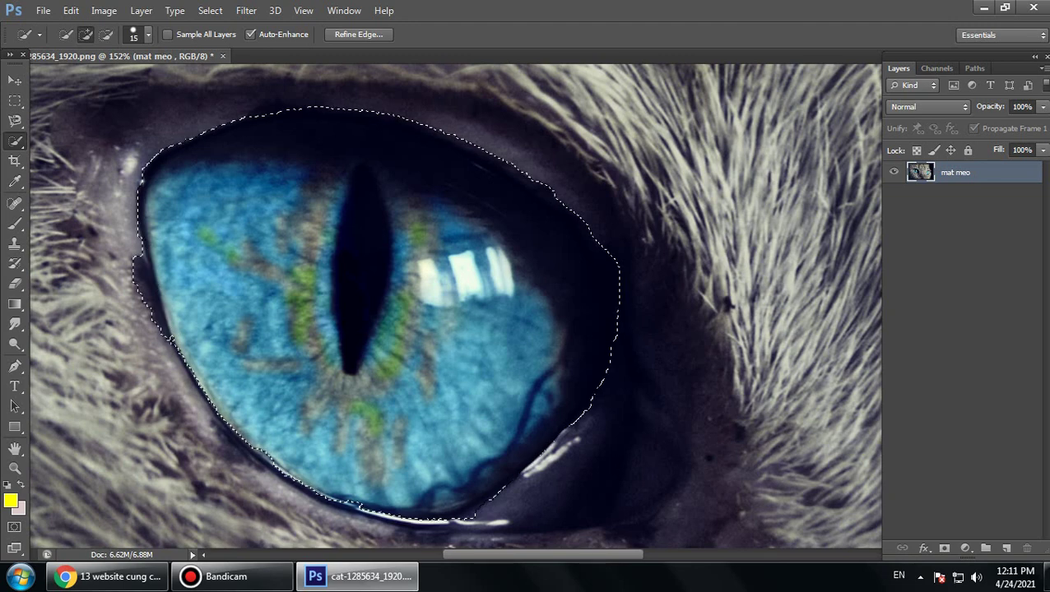
alt+click(150, 290)
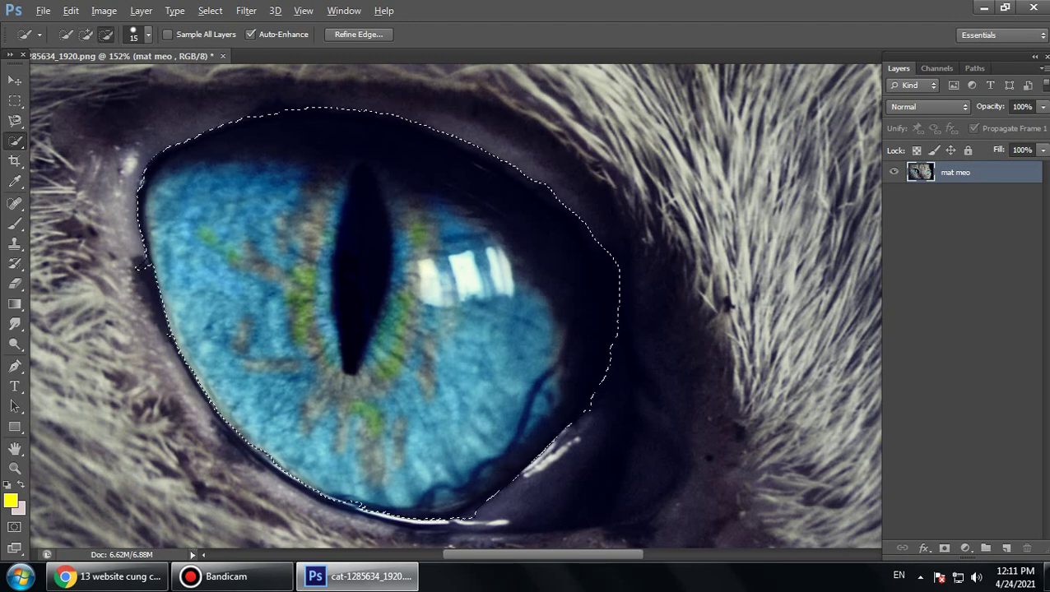
alt+click(143, 269)
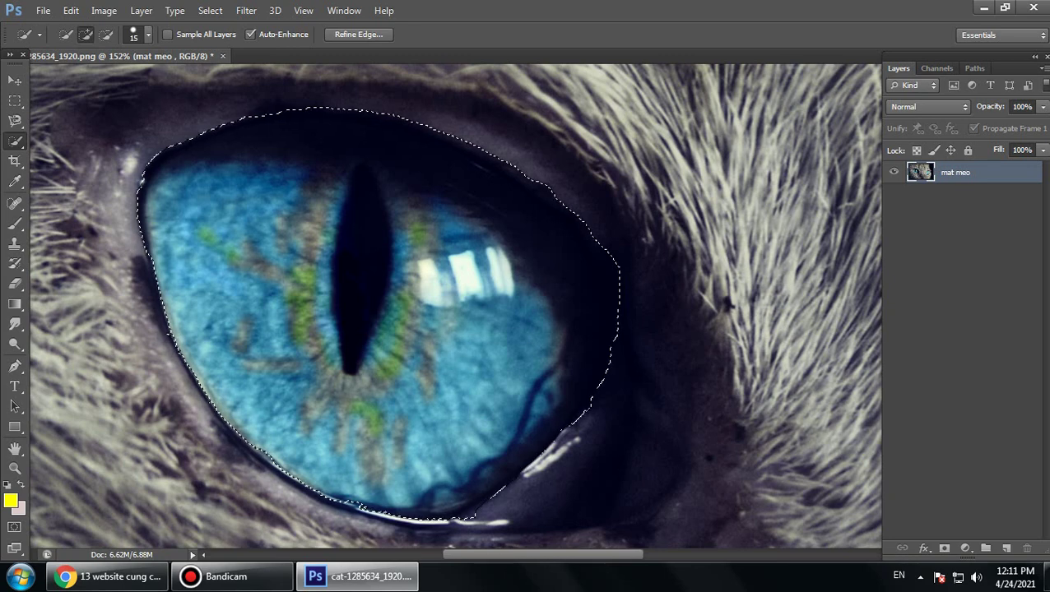
Add the whole blue iris of the cat's right eye to the selection with the Quick Selection tool.
scroll(346, 241, down, 4)
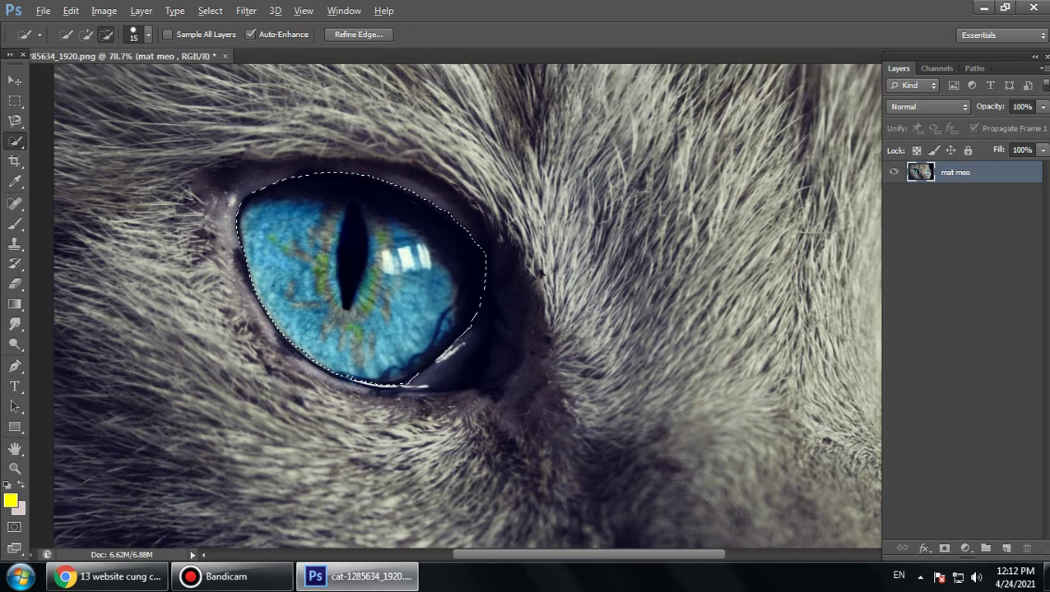
drag(641, 247, 190, 280)
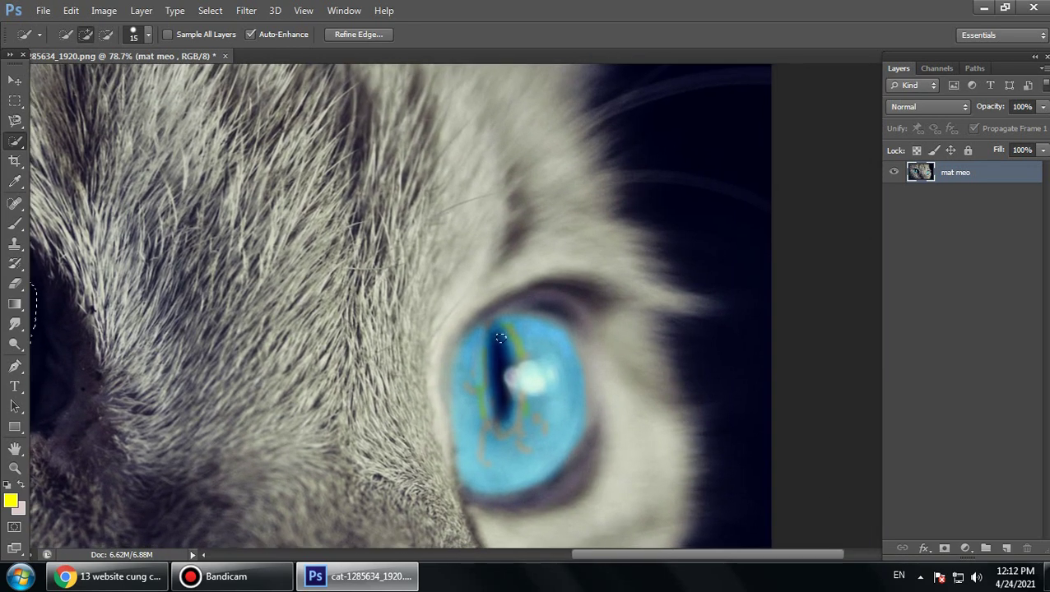
mouse_move(499, 338)
mouse_down()
mouse_move(567, 395)
mouse_move(566, 432)
mouse_move(514, 469)
mouse_move(561, 475)
mouse_up()
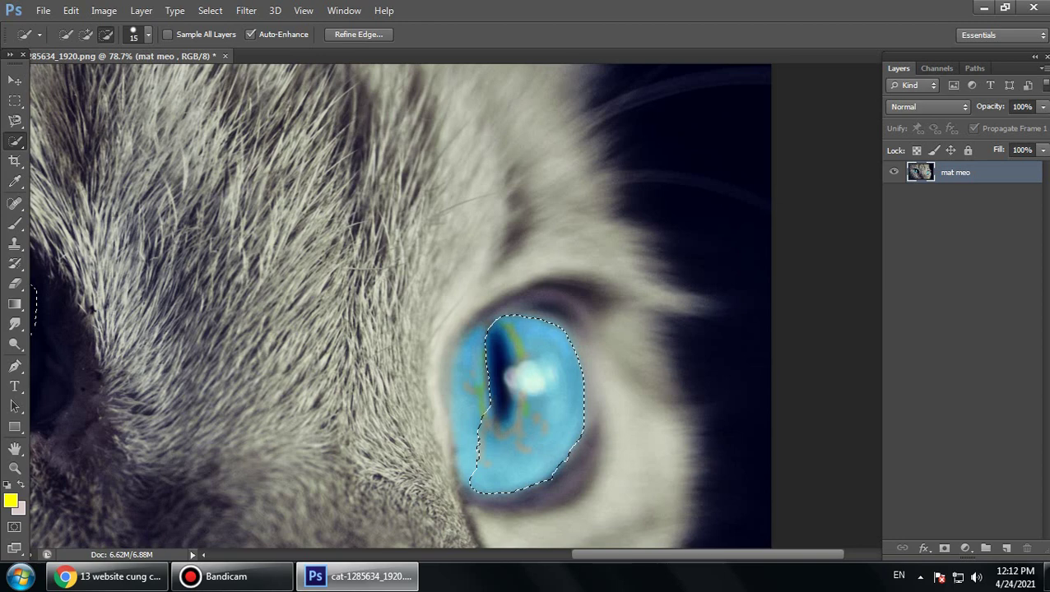
click(479, 348)
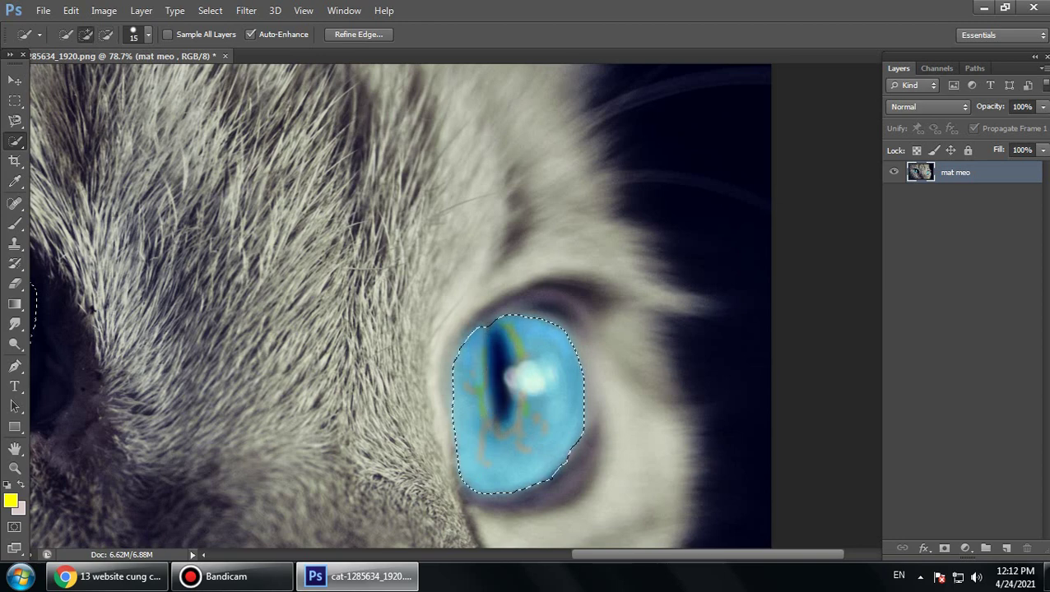
Try a layer mask from the eye selection, undo it, and copy both selected eyes onto a new layer.
scroll(455, 304, down, 3)
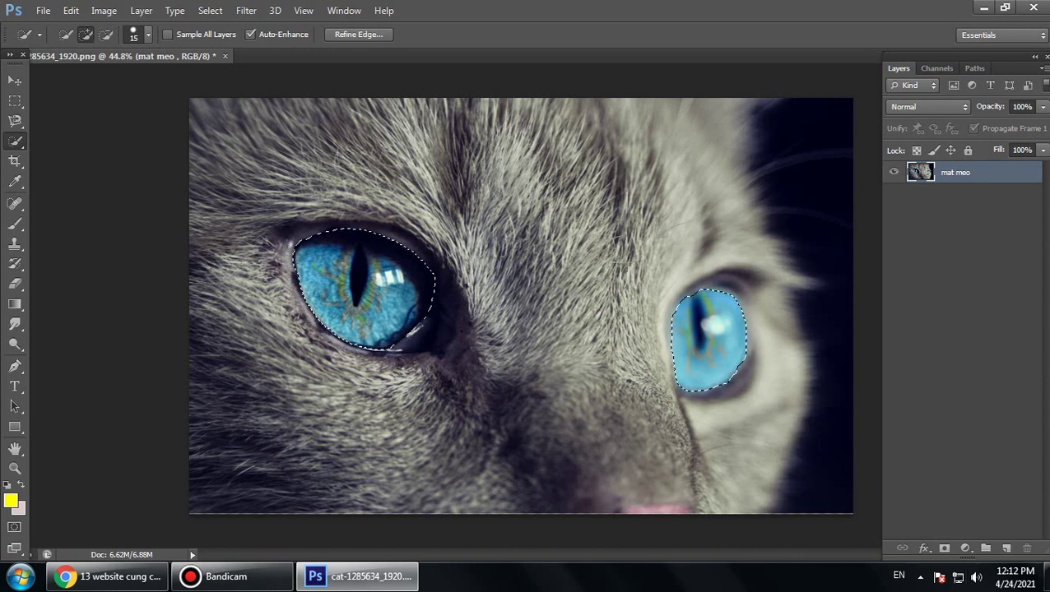
click(944, 548)
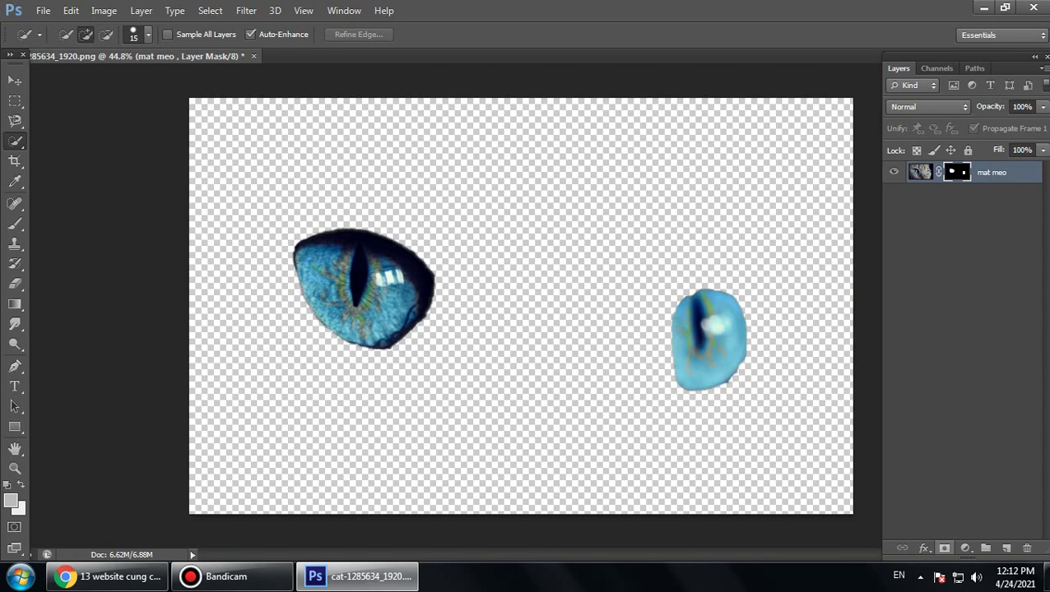
key(ctrl+z)
key(ctrl+j)
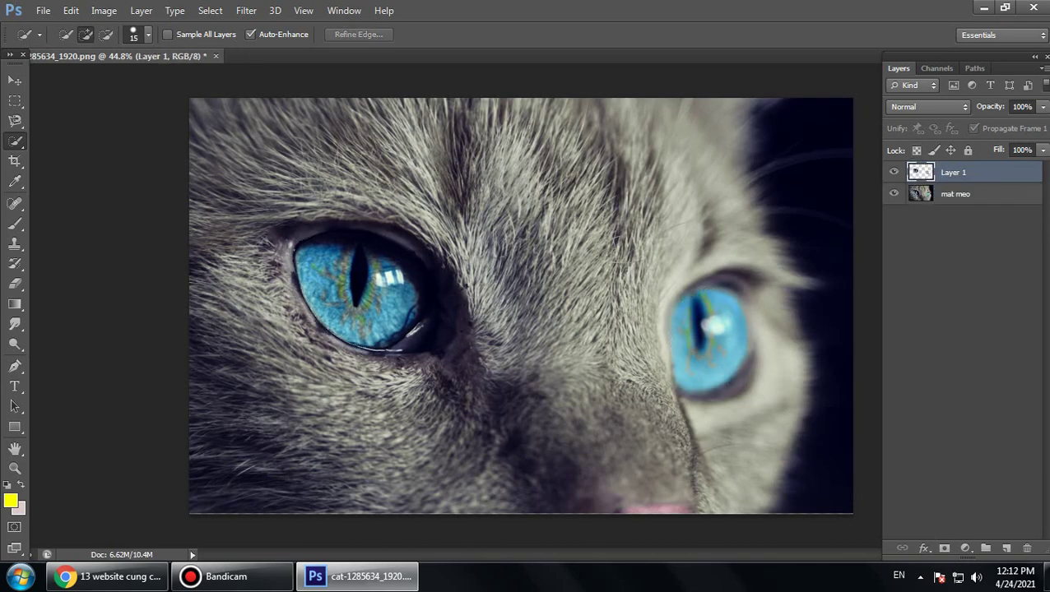
Select the cat's larger eye with its surrounding eyelid rim on the mat meo layer, using the Quick Selection tool.
click(956, 195)
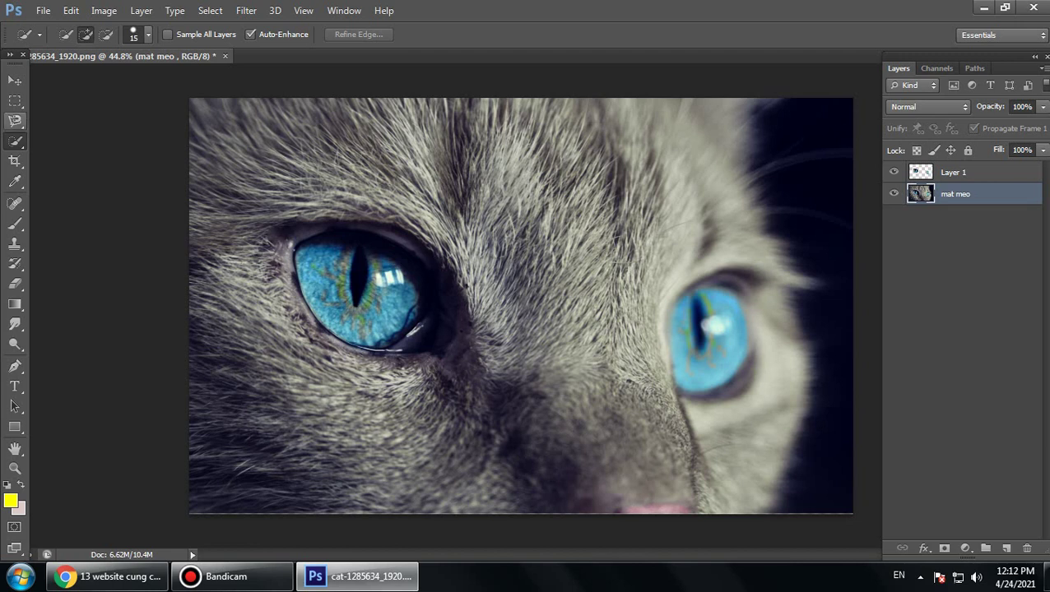
mouse_move(321, 219)
mouse_down()
mouse_move(405, 232)
mouse_move(451, 346)
mouse_up()
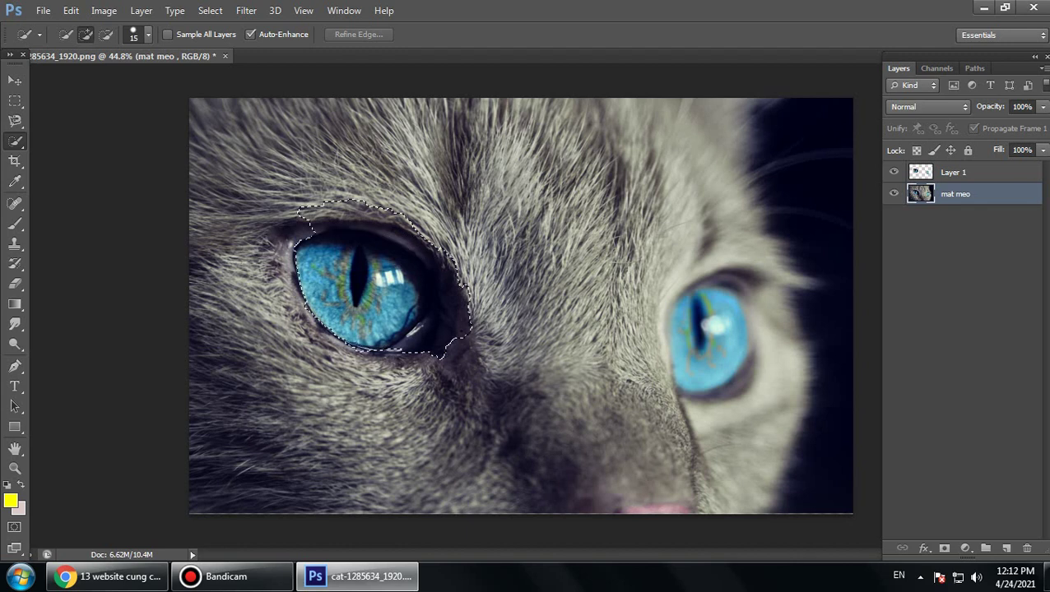
mouse_move(385, 367)
mouse_down()
mouse_move(336, 347)
mouse_move(308, 323)
mouse_move(272, 237)
mouse_up()
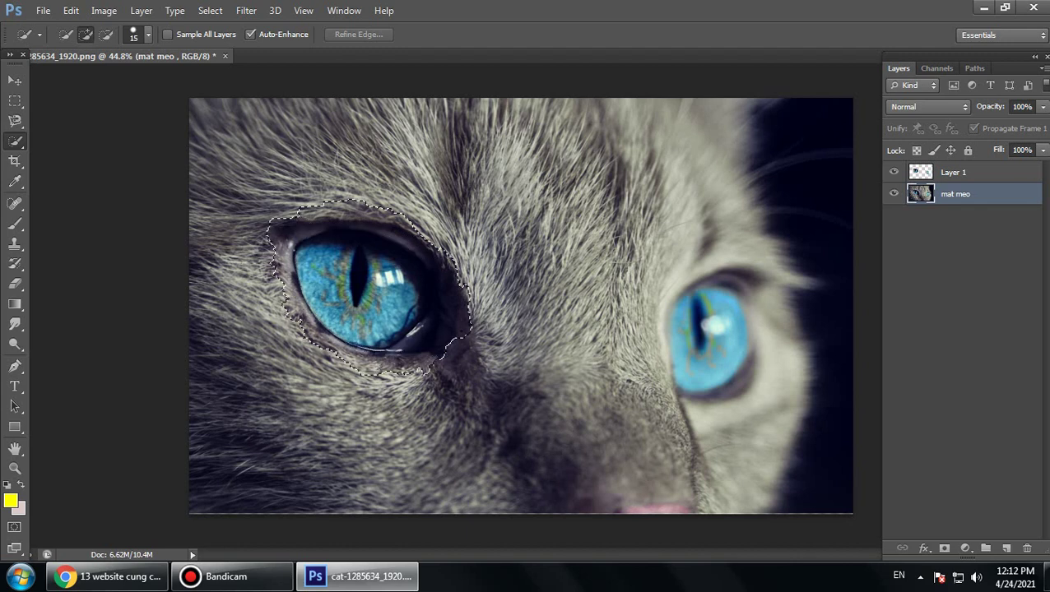
click(463, 343)
click(439, 365)
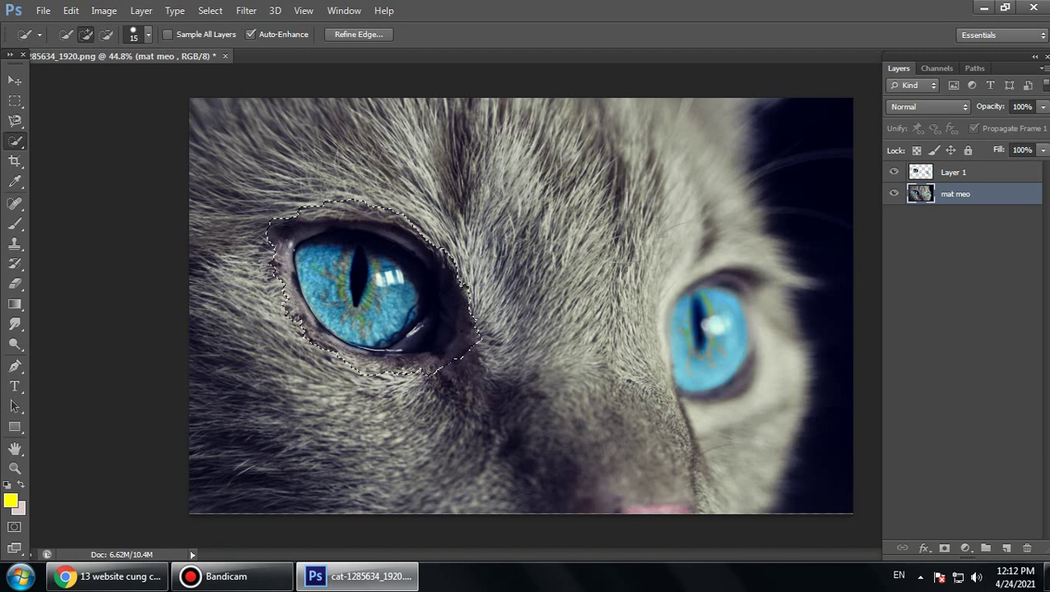
drag(270, 250, 285, 301)
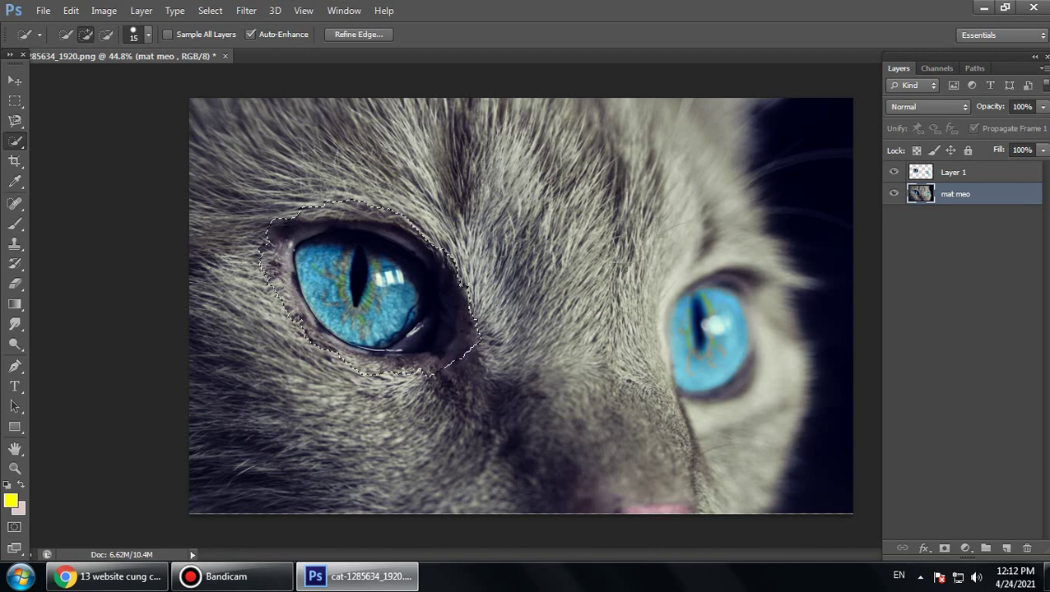
Add the smaller eye and its rim to the selection, trimming the spill at its corners.
mouse_move(699, 281)
mouse_down()
mouse_move(744, 296)
mouse_move(745, 382)
mouse_move(704, 393)
mouse_move(658, 380)
mouse_move(645, 312)
mouse_move(683, 278)
mouse_move(646, 339)
mouse_move(649, 368)
mouse_up()
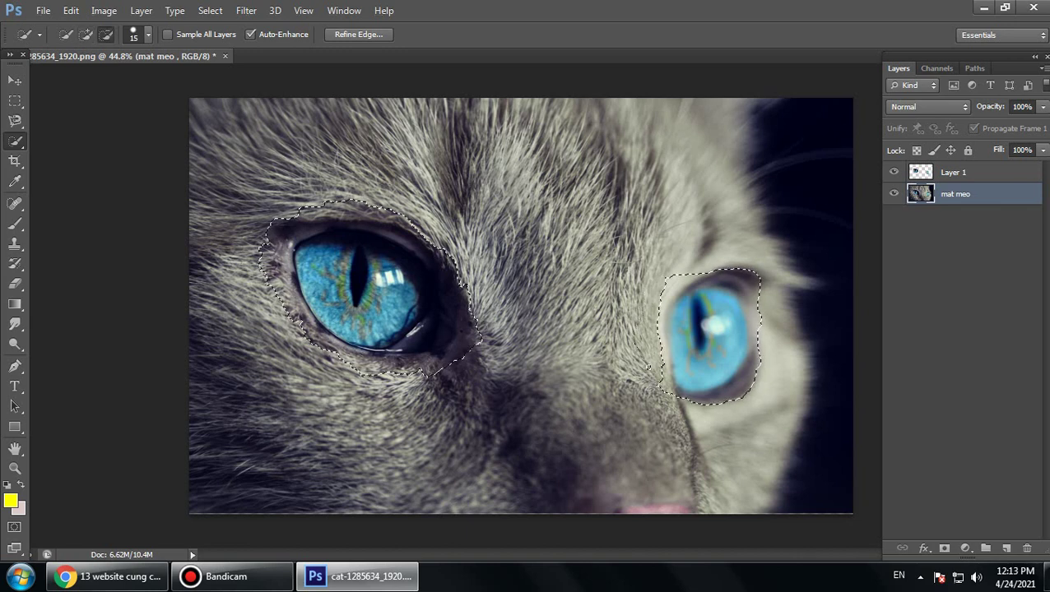
click(668, 279)
alt+click(661, 288)
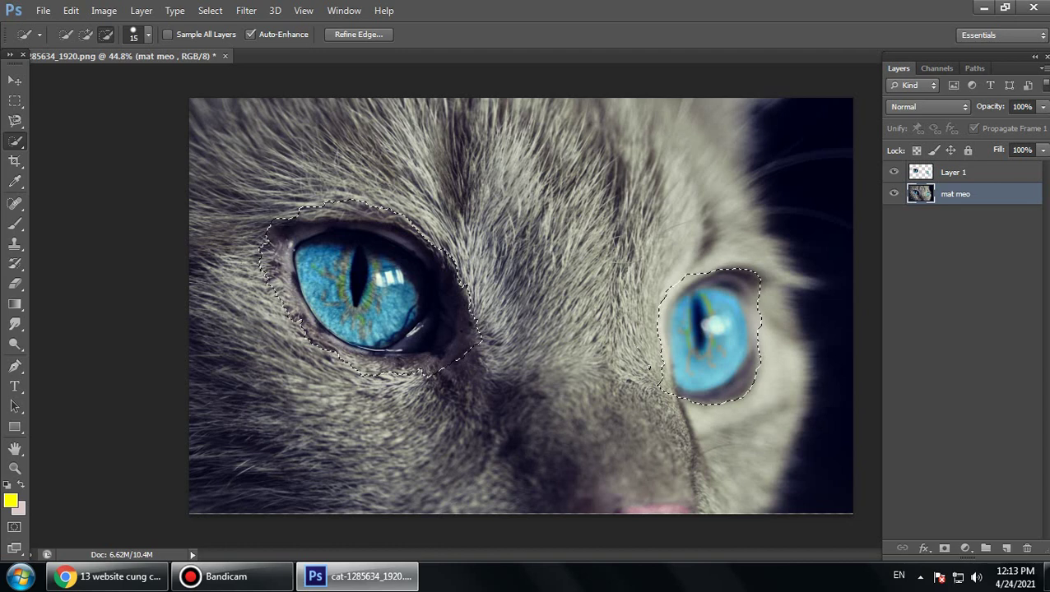
alt+click(661, 387)
drag(750, 272, 758, 291)
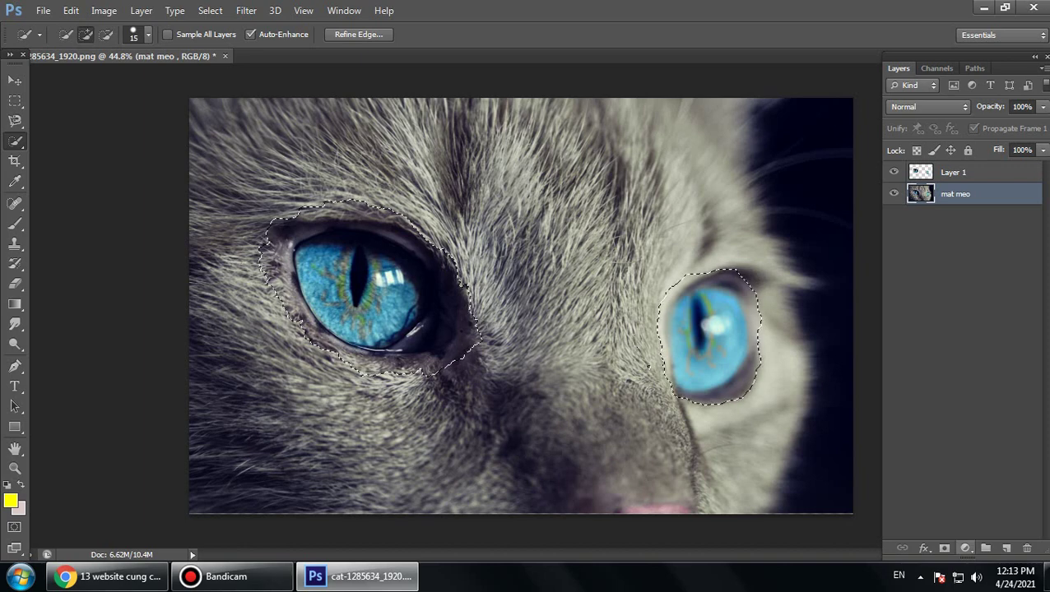
Add a layer mask from the selection to the mat meo layer, then invert the mask and invert it back.
click(944, 548)
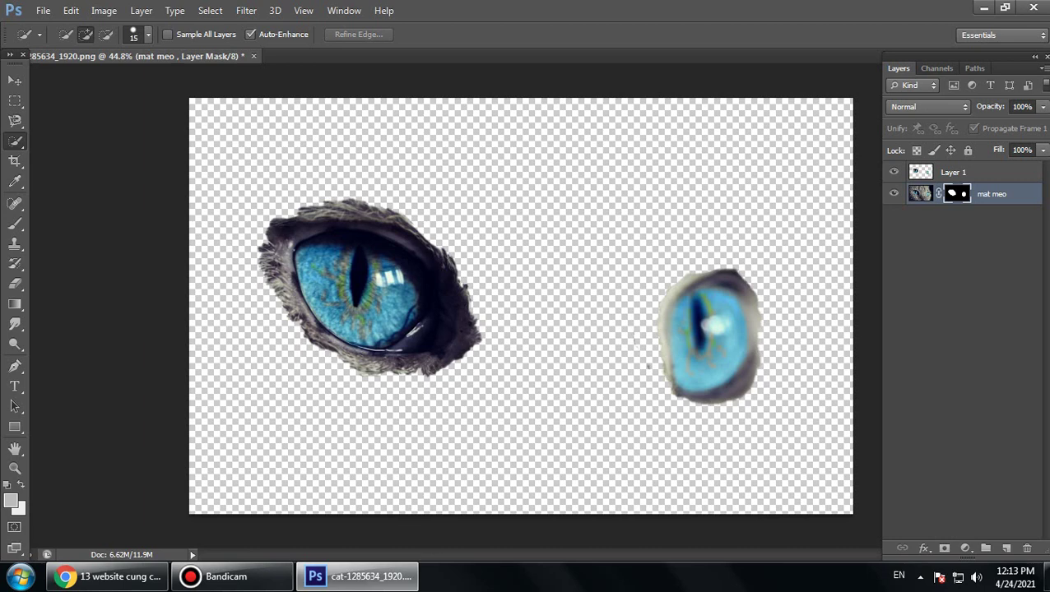
key(ctrl+i)
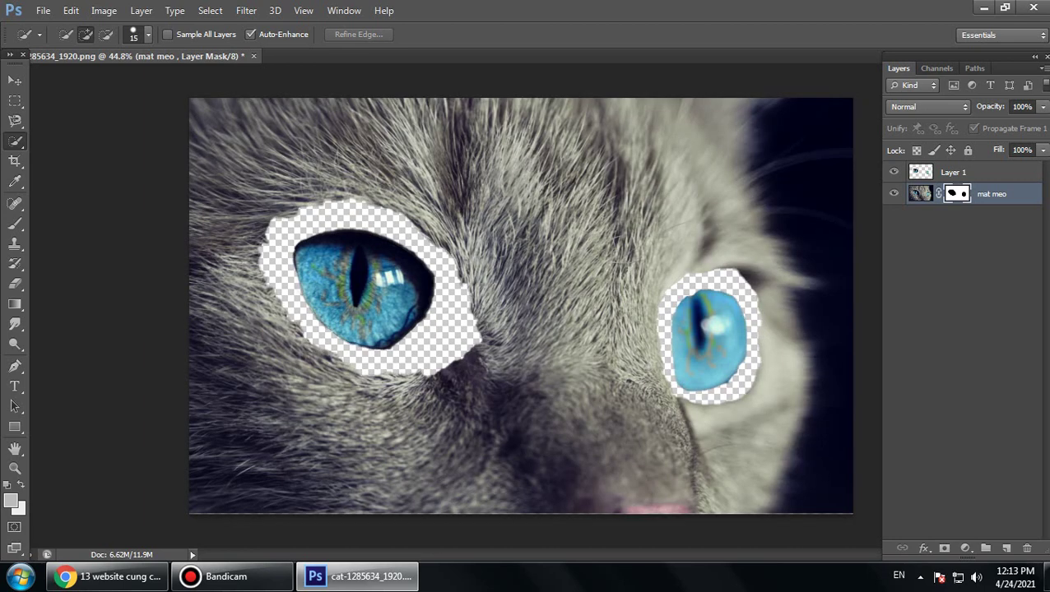
key(ctrl+i)
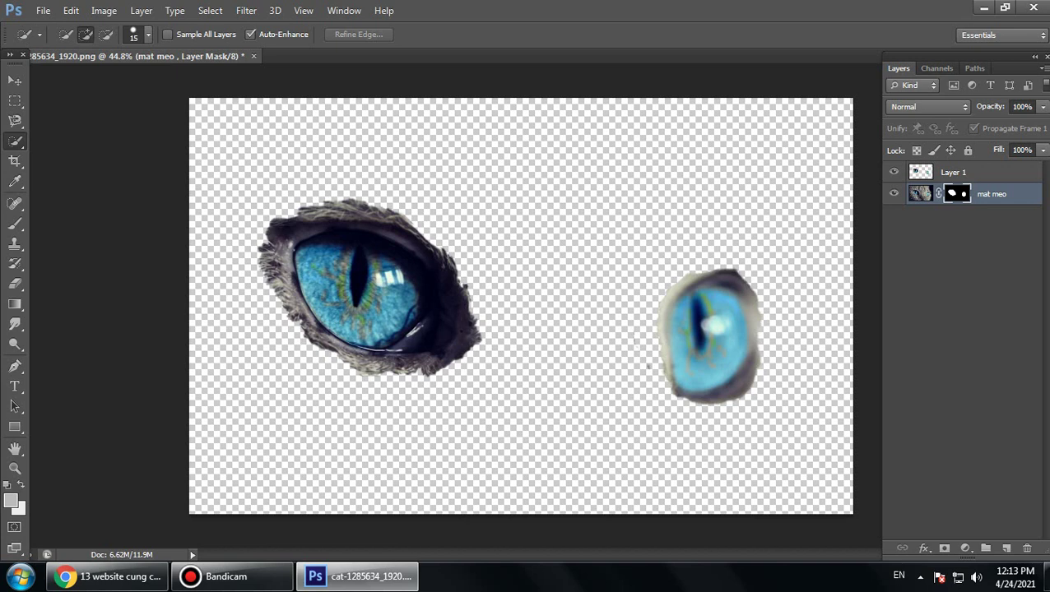
Duplicate the masked mat meo layer, delete the mask from the original, and select the copy's image.
click(921, 193)
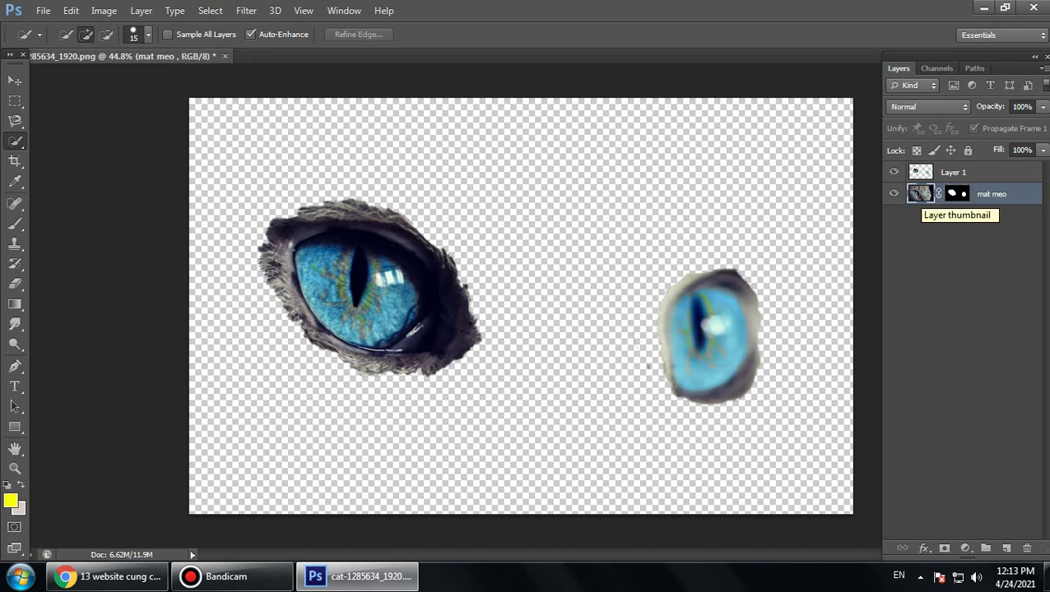
key(ctrl+j)
click(957, 214)
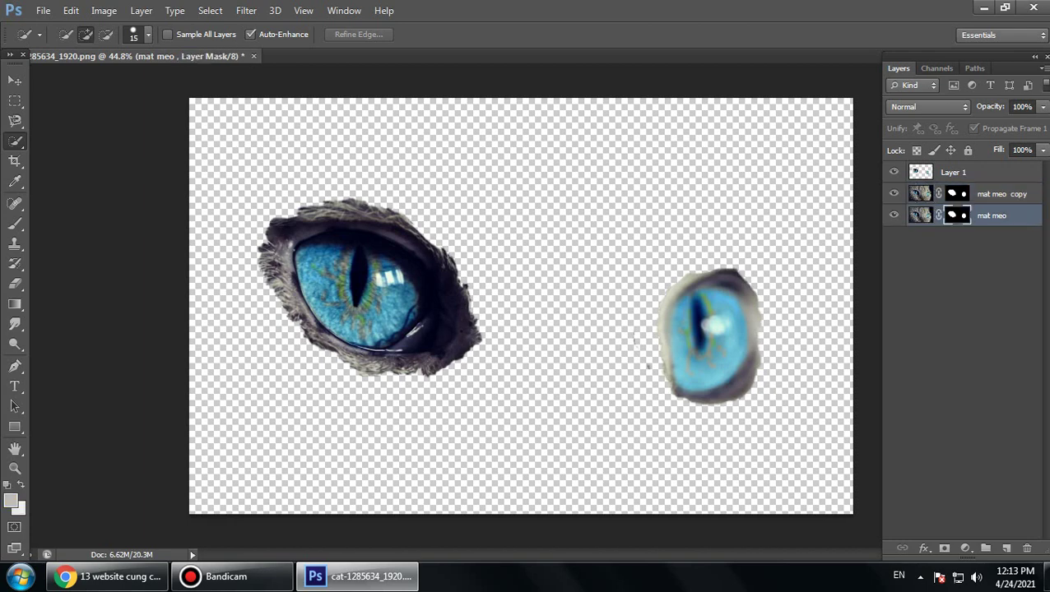
right_click(957, 217)
click(927, 252)
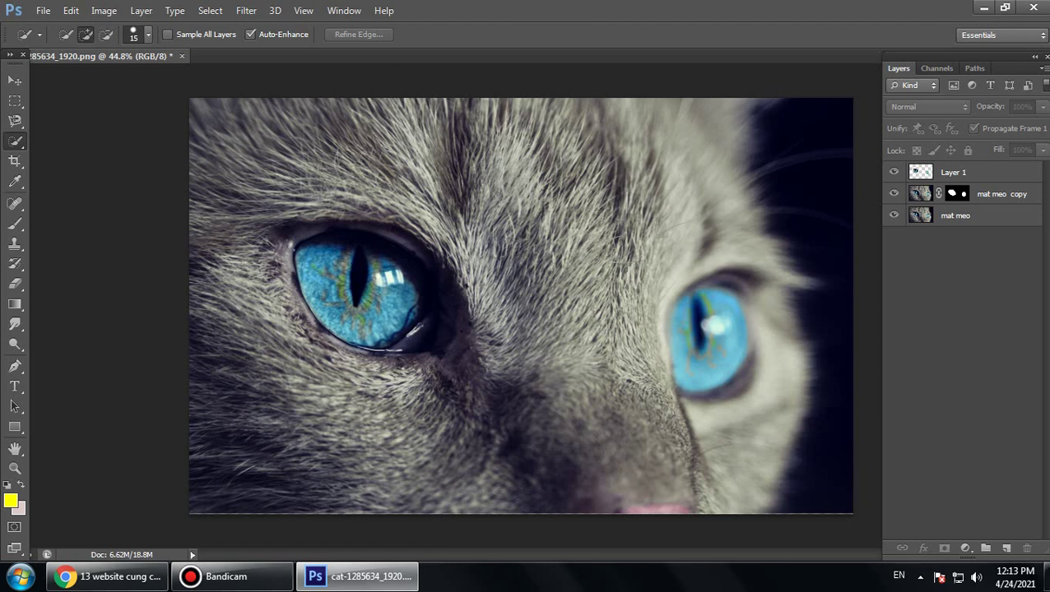
click(957, 194)
click(921, 194)
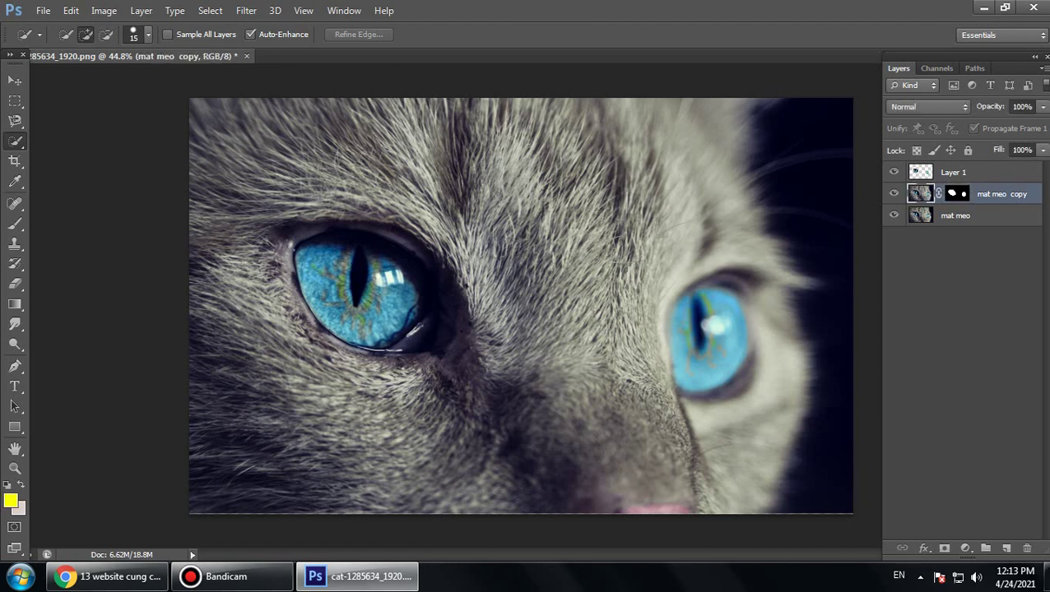
Put Layer 1 with the copied eyes into a new group and collapse the group.
click(945, 172)
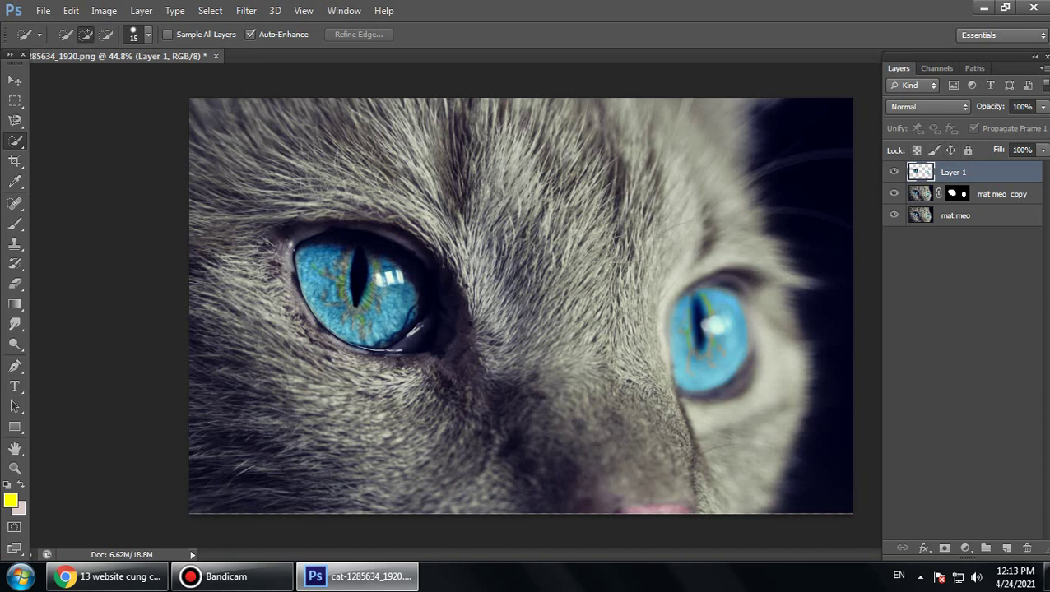
key(ctrl+g)
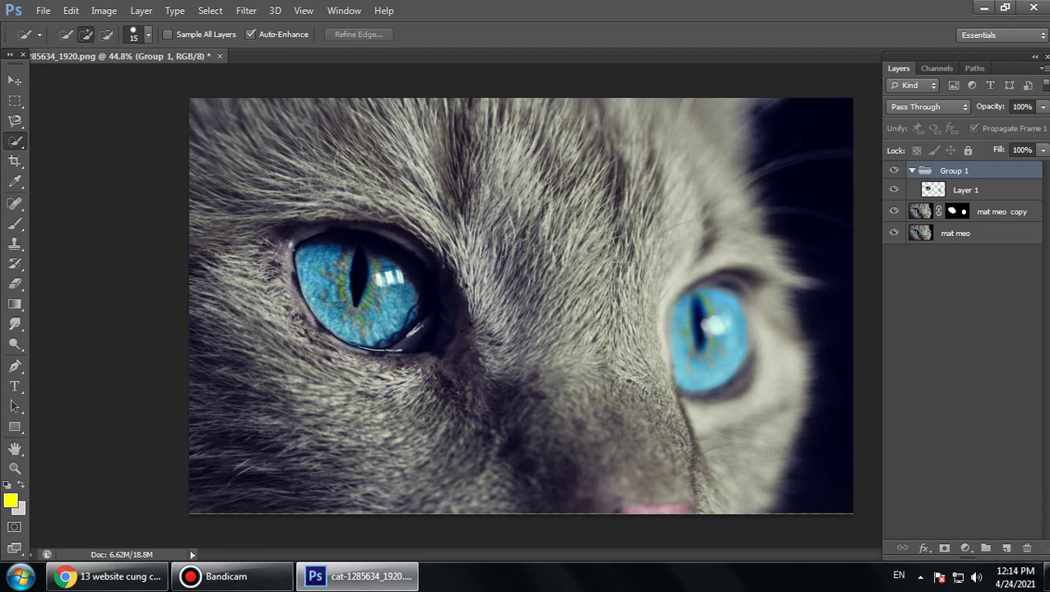
key(alt+comma)
key(slash)
key(slash)
key(alt+period)
click(911, 170)
Add a Color Lookup adjustment layer directly above the mat meo layer with the Moonlight.3DL 3DLUT file.
click(955, 212)
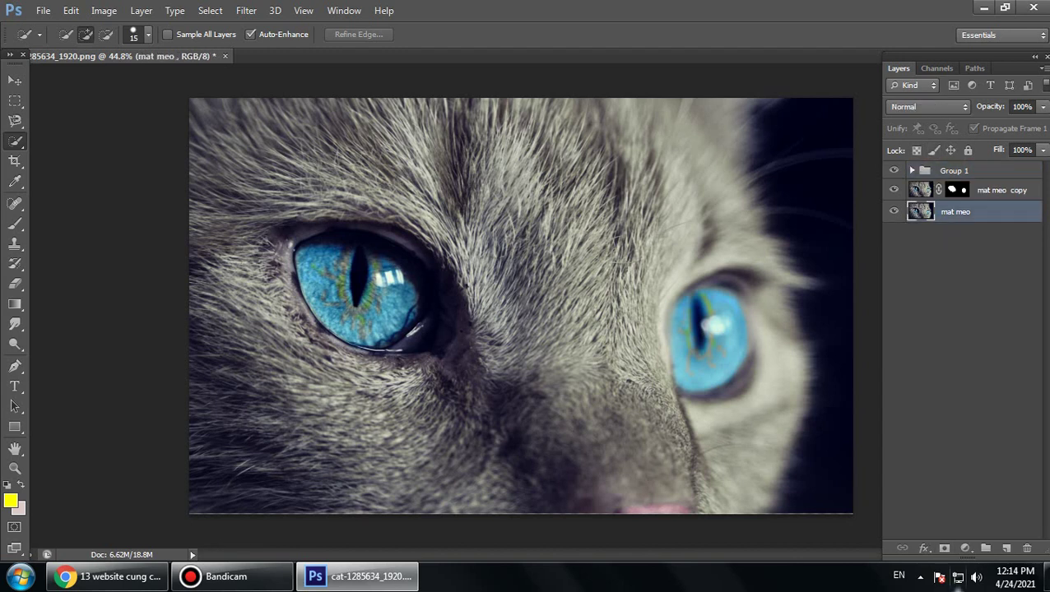
click(964, 548)
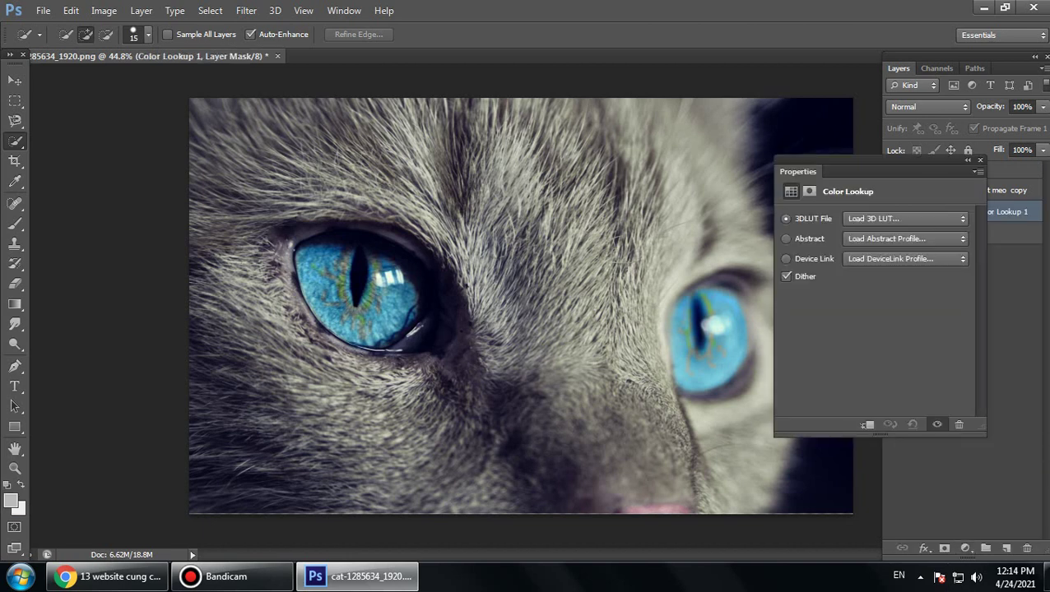
click(905, 219)
click(889, 171)
drag(888, 171, 736, 178)
drag(646, 178, 709, 158)
click(815, 206)
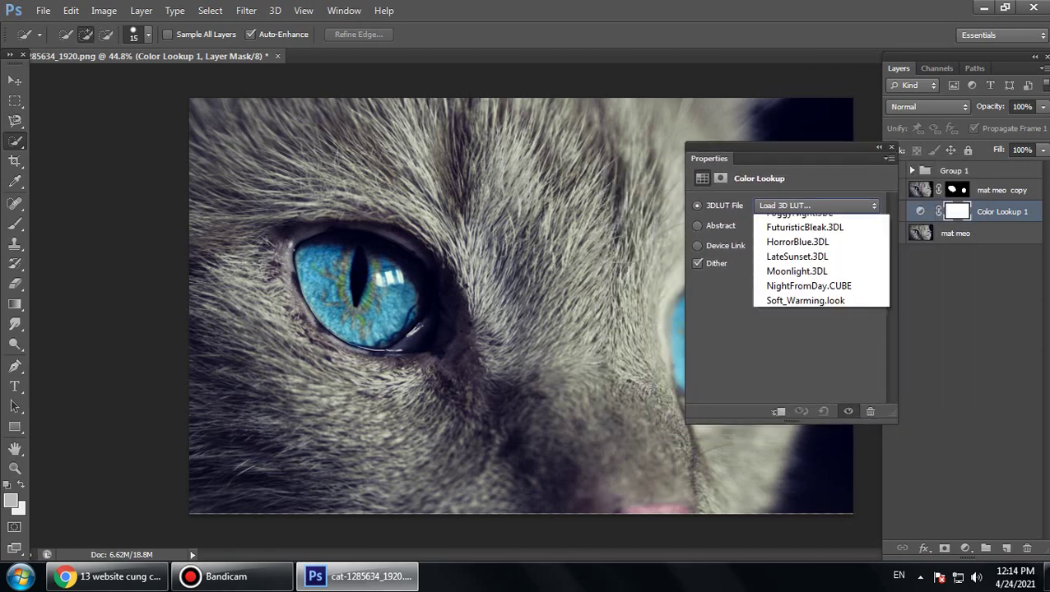
click(797, 472)
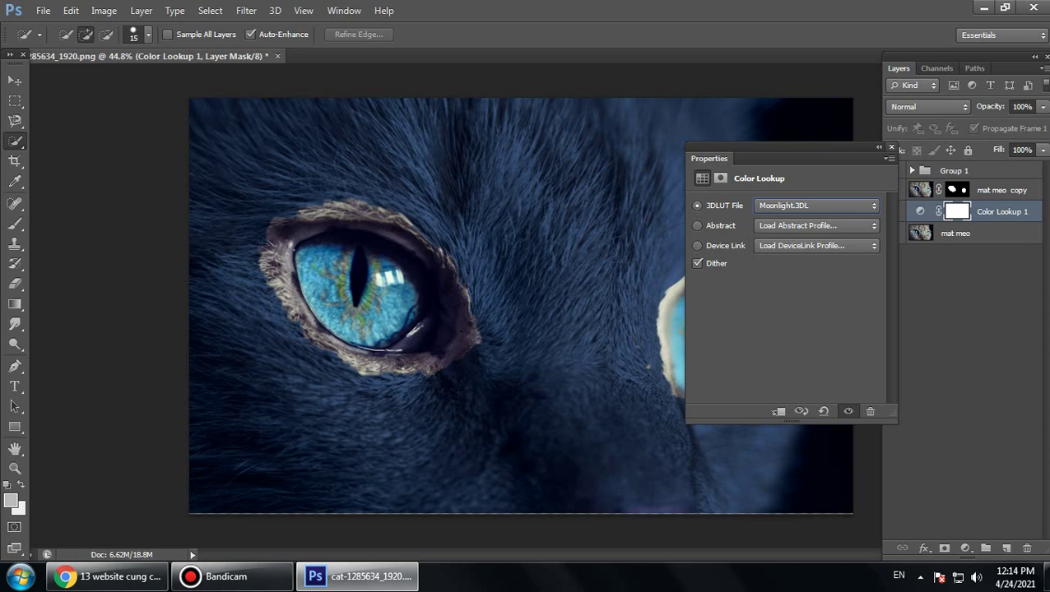
click(890, 147)
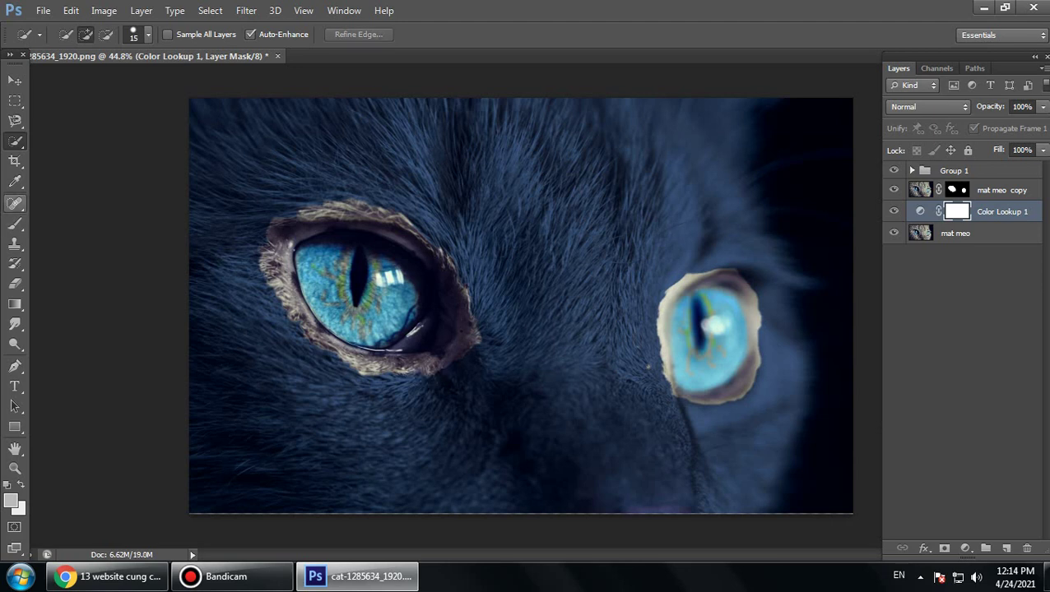
click(15, 223)
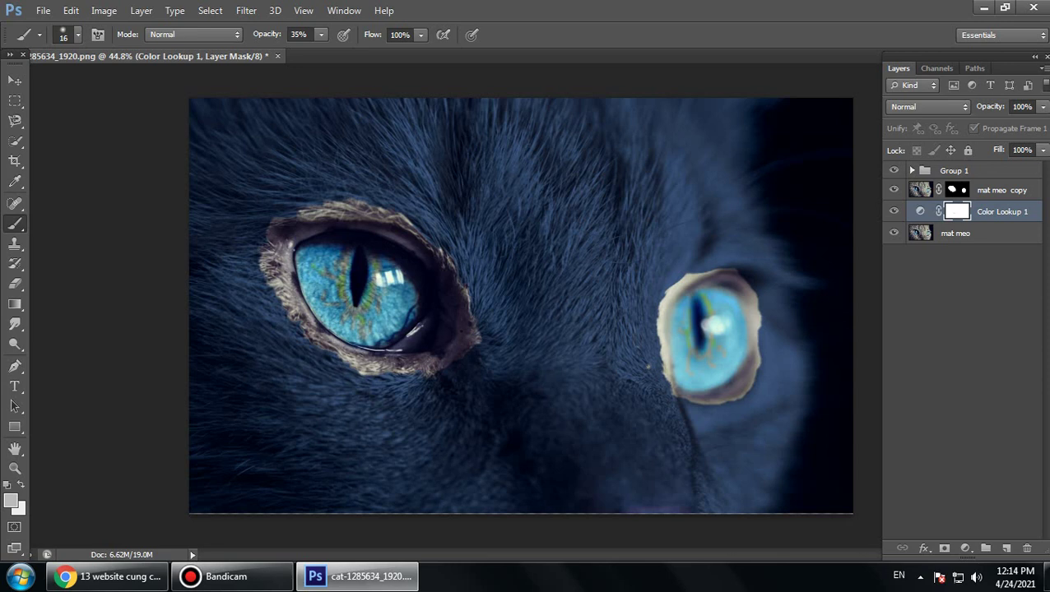
click(327, 383)
click(336, 383)
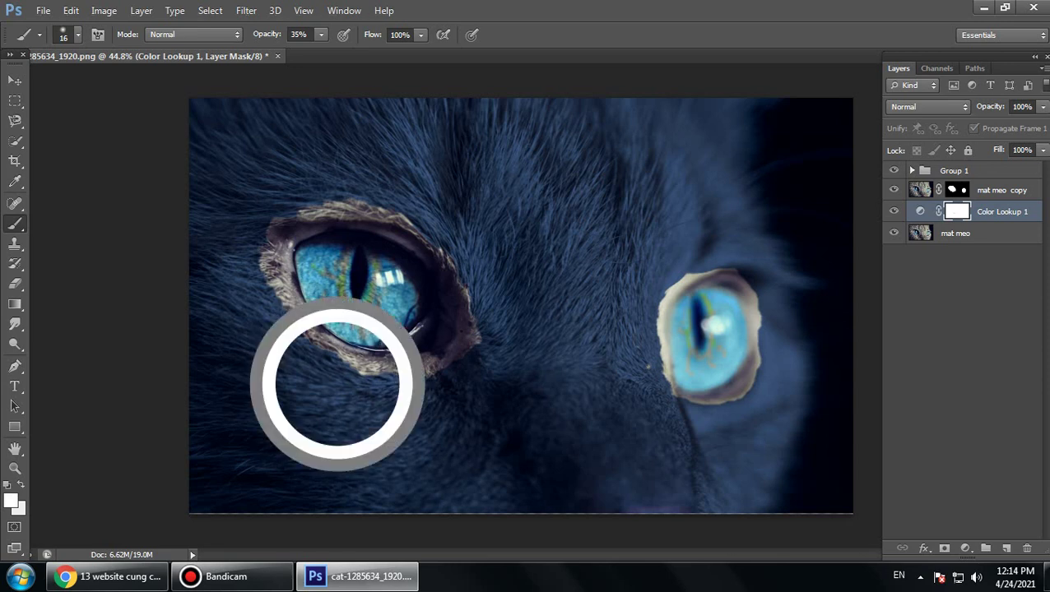
click(335, 375)
click(536, 382)
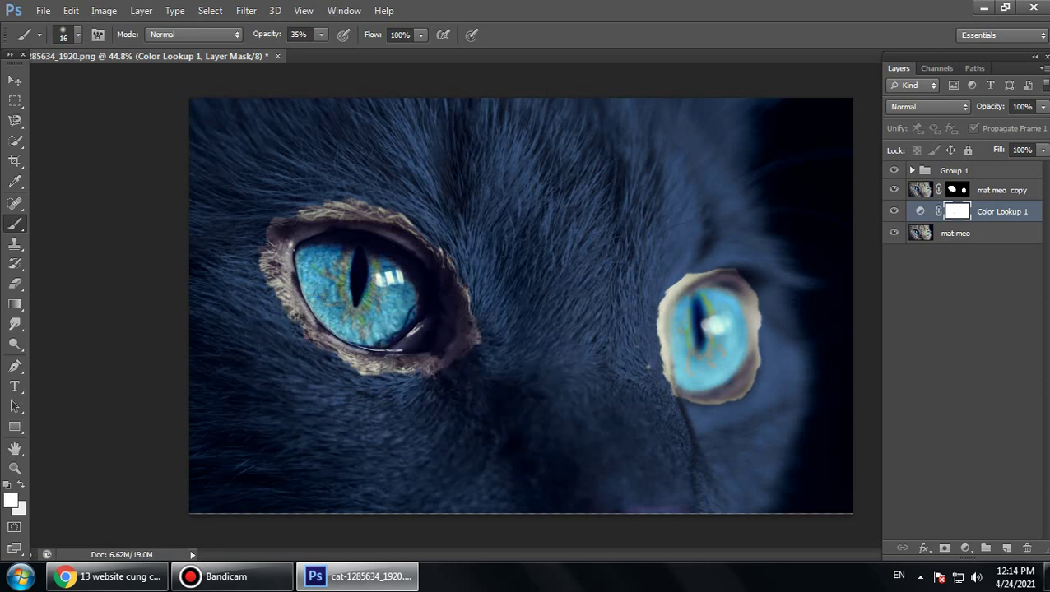
Add a Black & White adjustment layer above the Color Lookup layer and raise its Reds and Yellows.
click(971, 234)
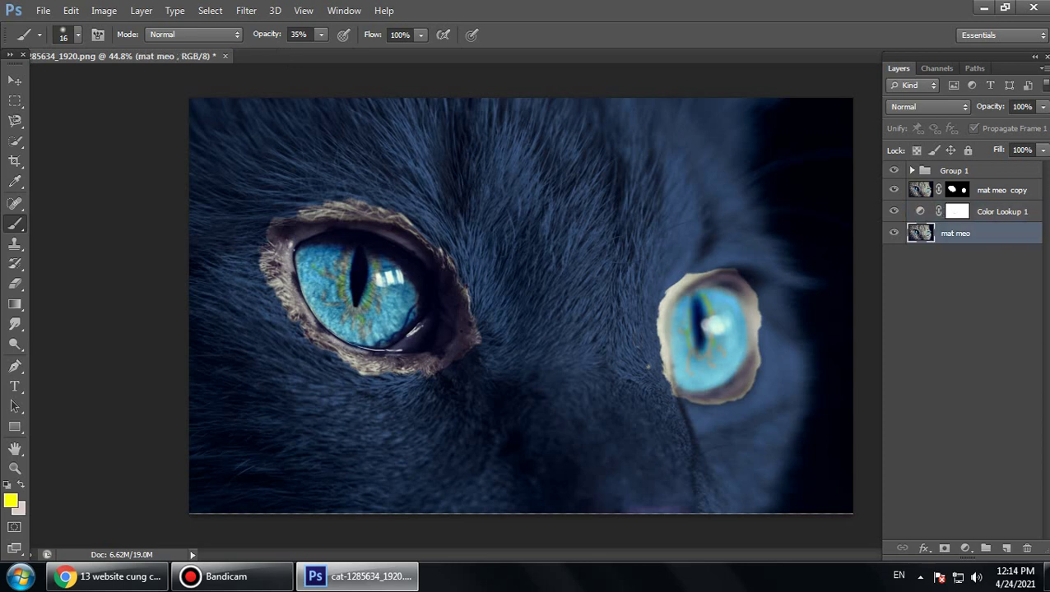
click(1000, 212)
click(965, 548)
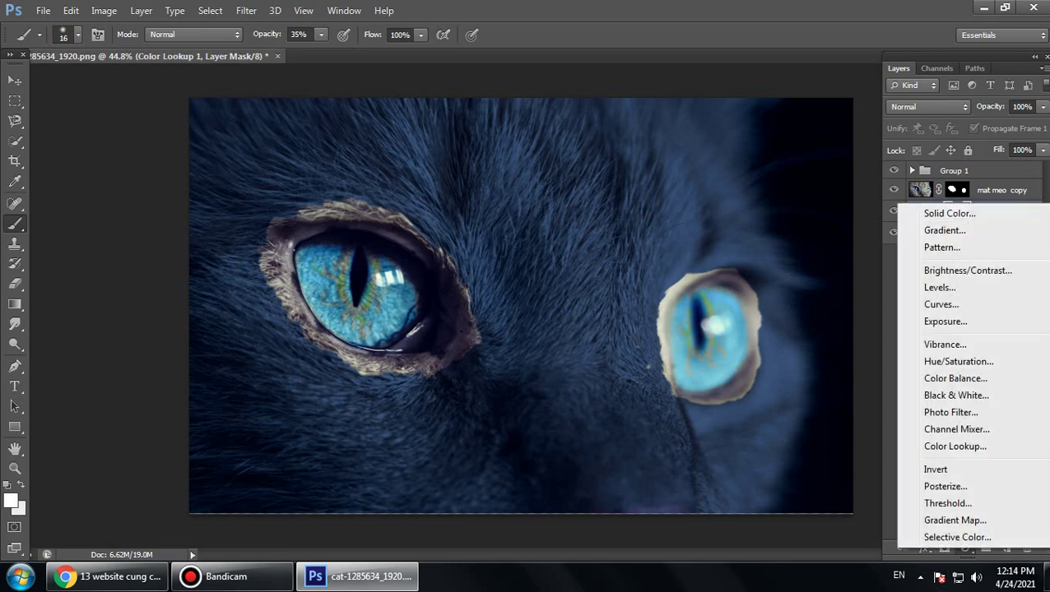
click(954, 394)
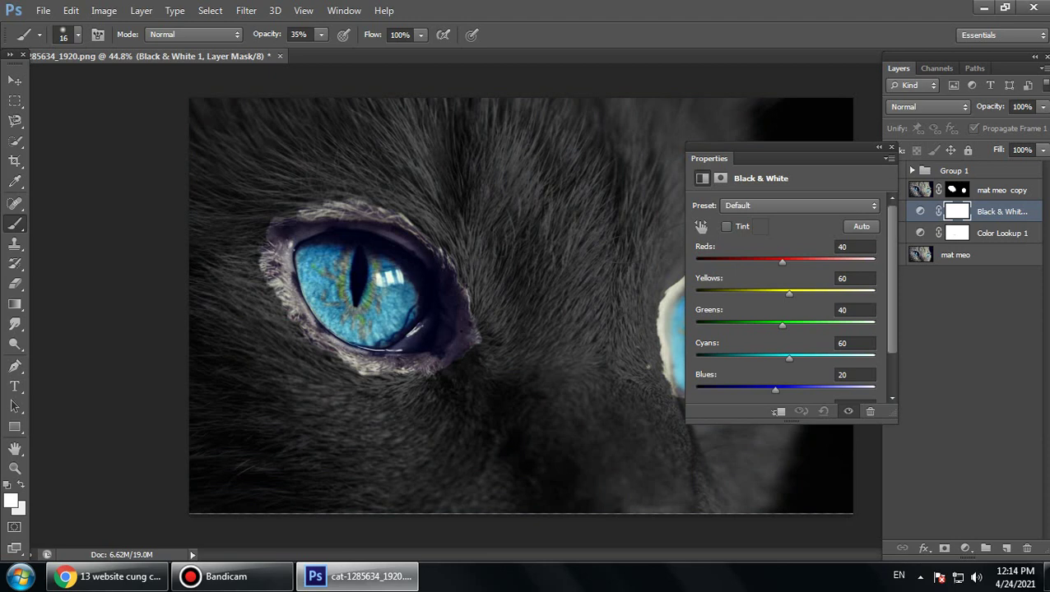
drag(781, 262, 839, 262)
drag(789, 292, 834, 292)
click(891, 147)
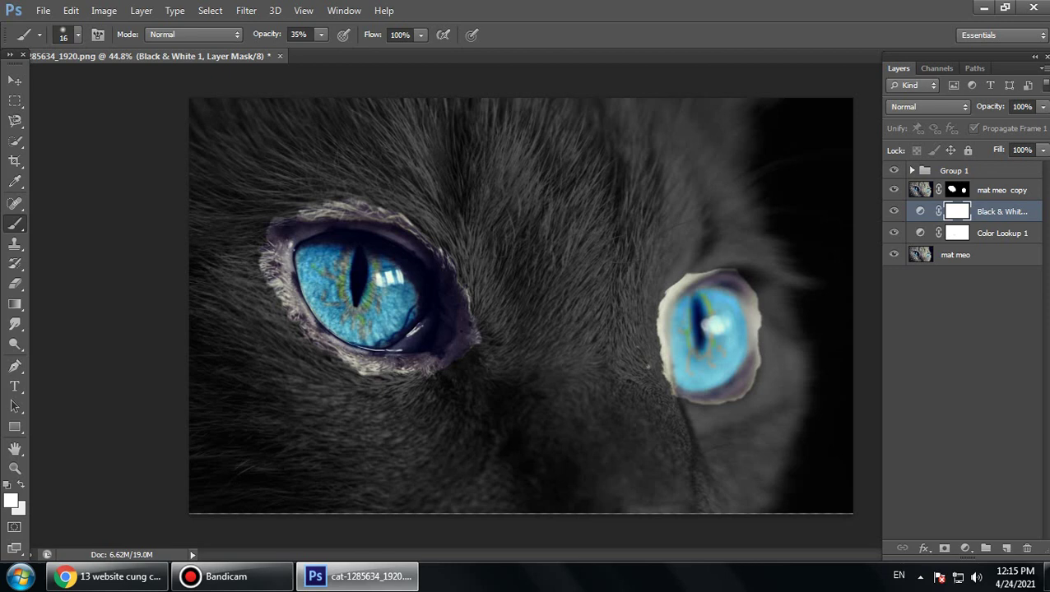
Delete the masked mat meo copy layer.
click(1001, 190)
key(Delete)
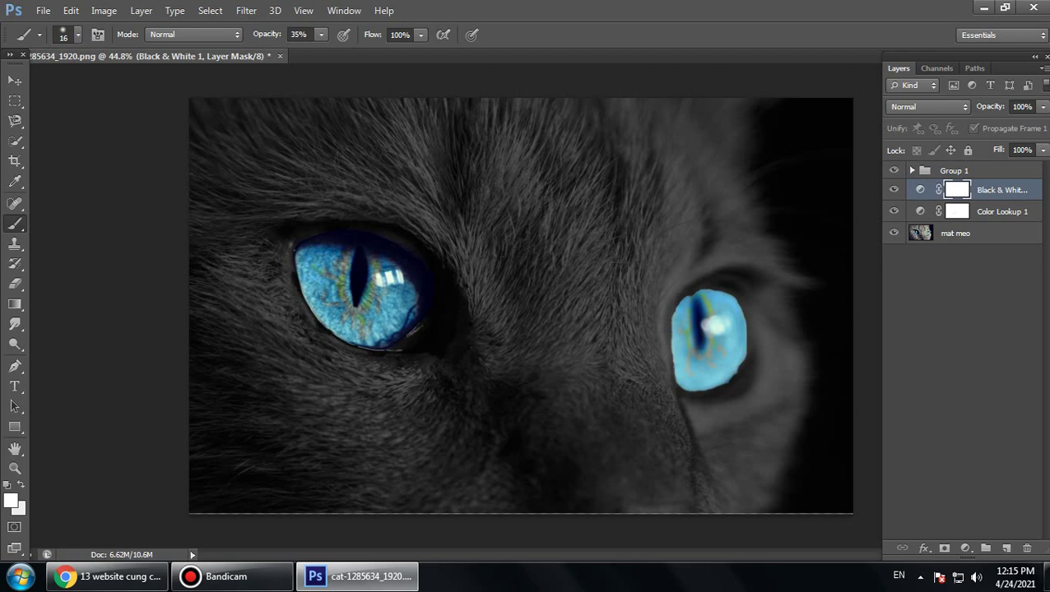
Expand Group 1 and make Layer 1 with the copied eyes the active layer.
click(912, 170)
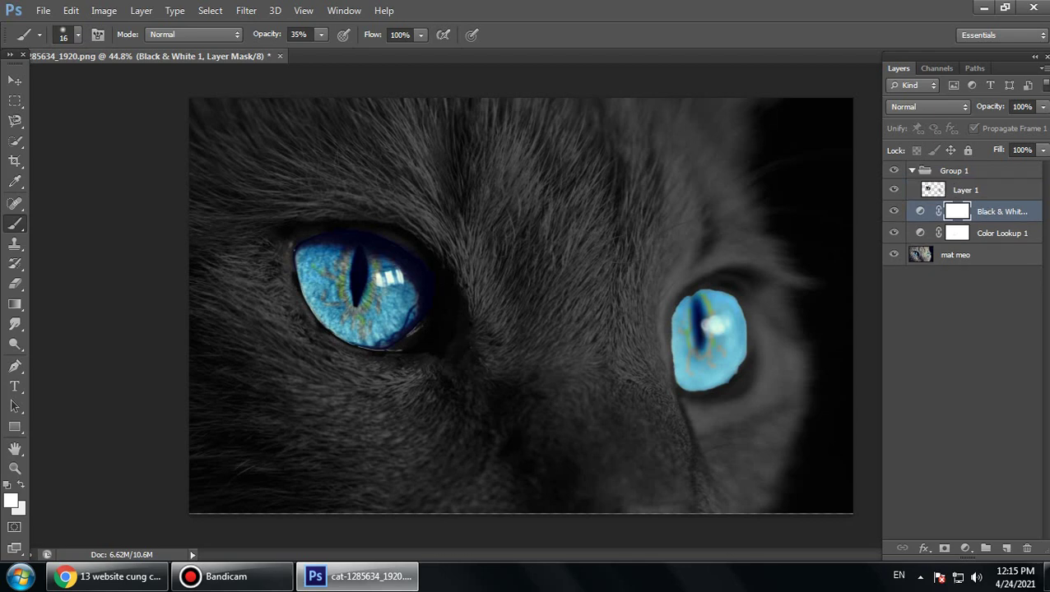
click(966, 191)
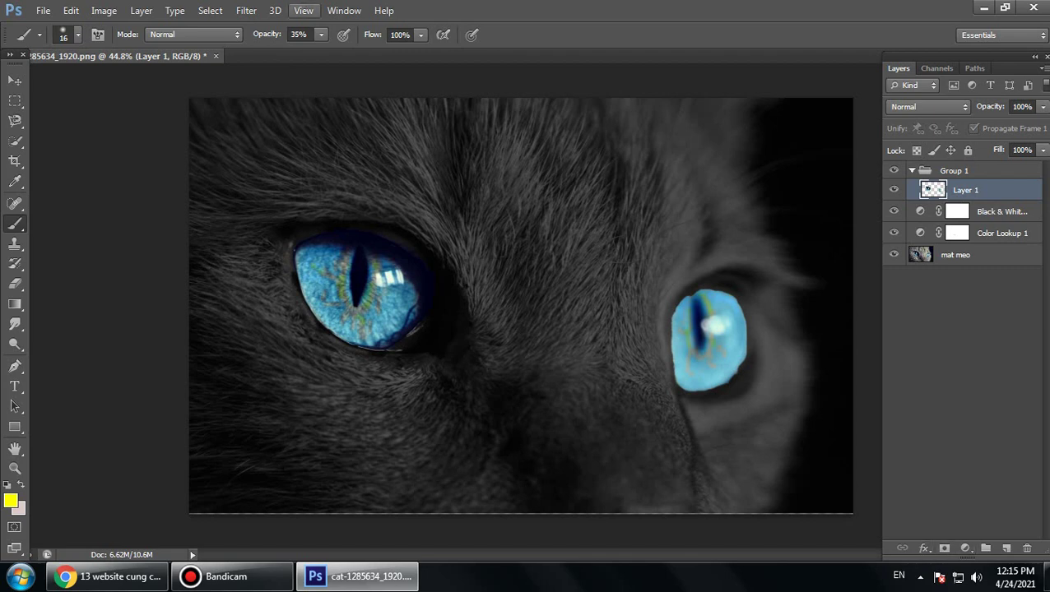
click(246, 10)
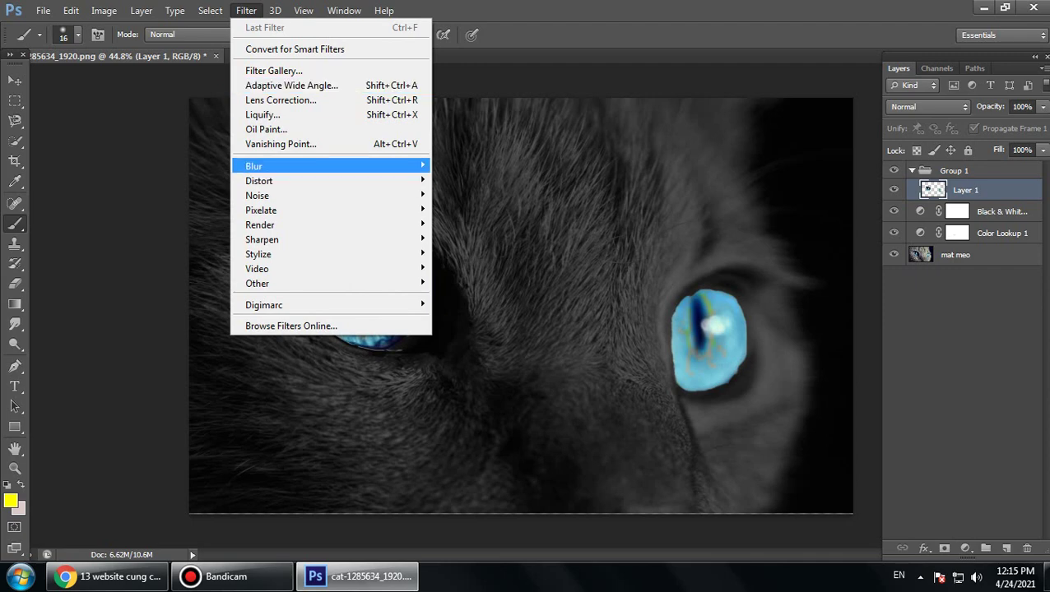
mouse_move(329, 167)
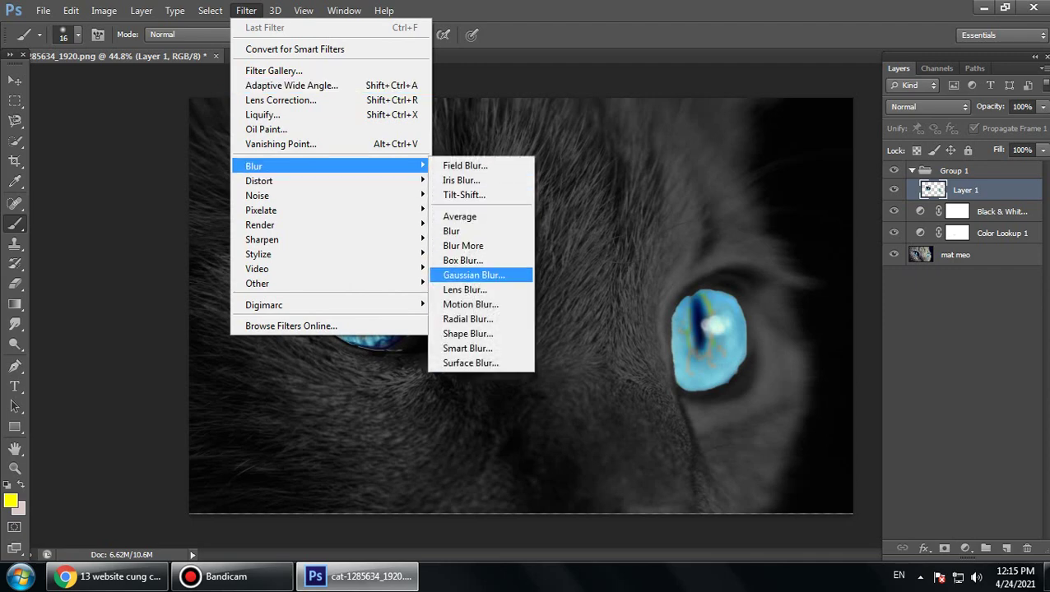
click(473, 275)
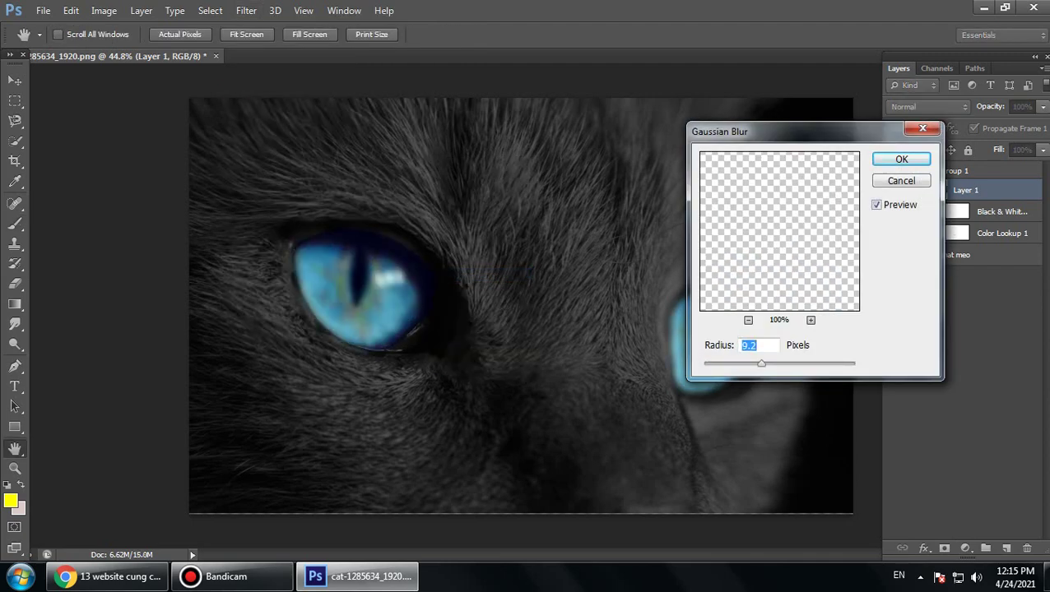
click(922, 128)
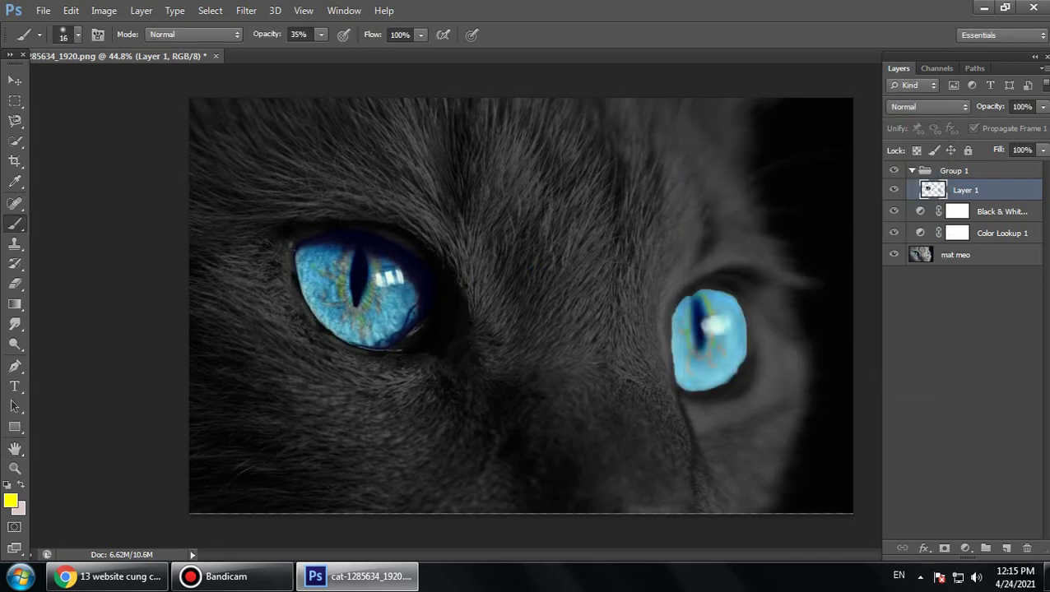
Convert Layer 1 to a smart object and duplicate it within Group 1.
right_click(931, 186)
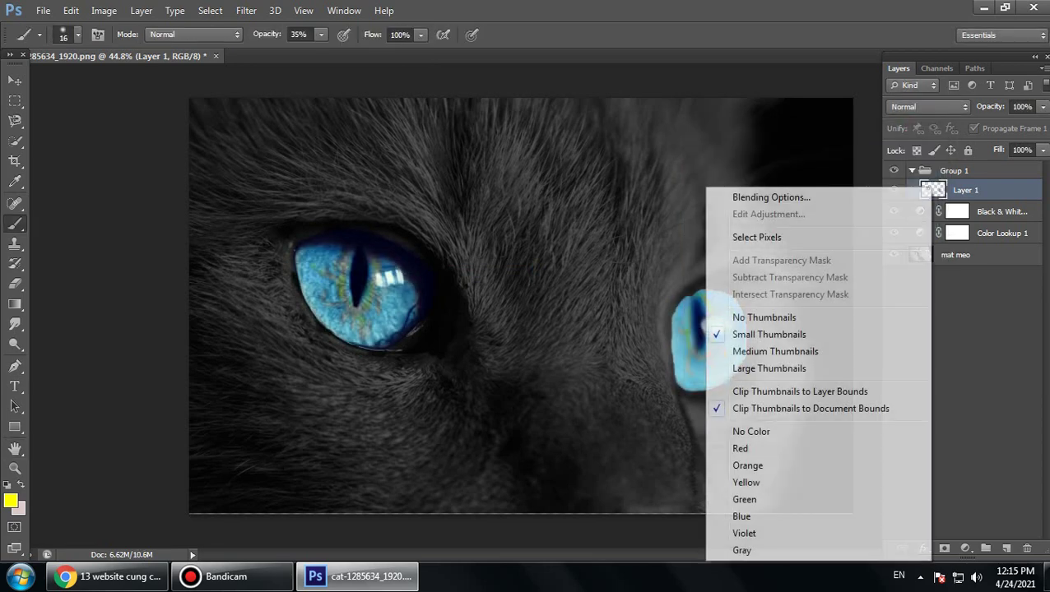
right_click(975, 190)
click(718, 158)
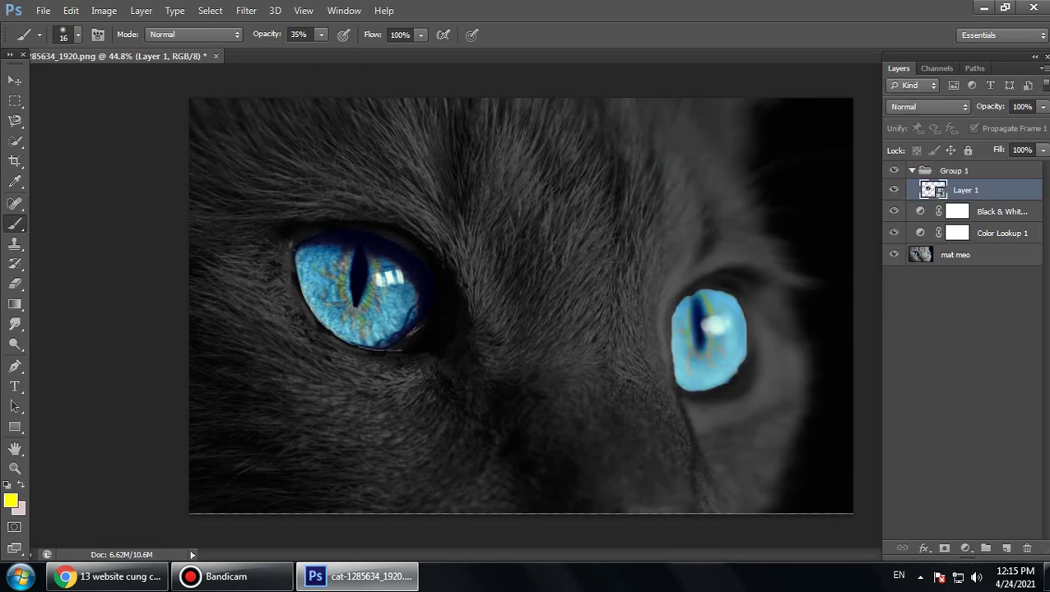
key(ctrl+j)
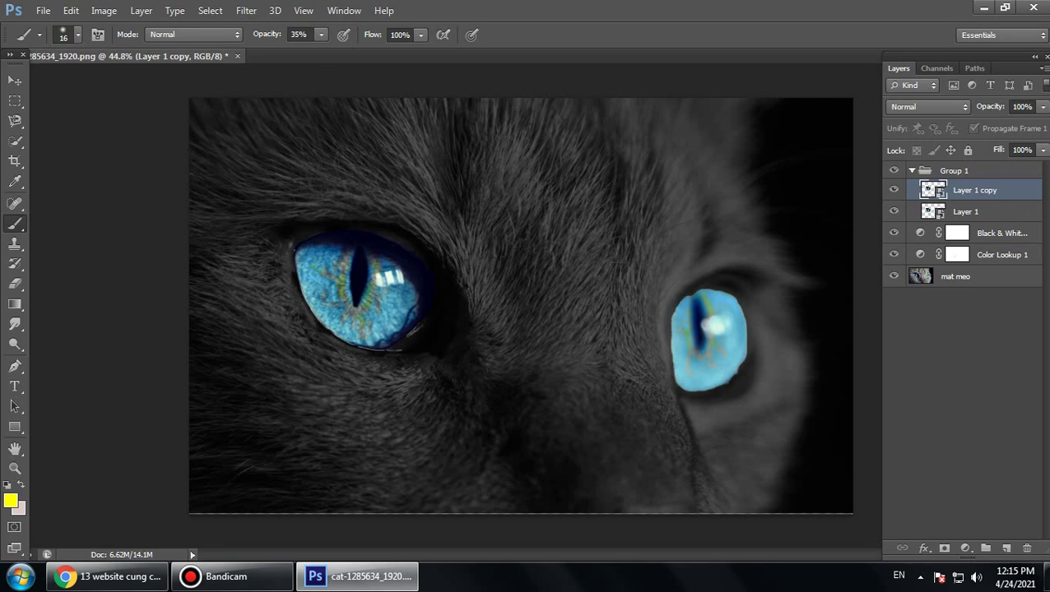
Apply a Gaussian Blur with a radius of 44.2 pixels to Layer 1 copy as a smart filter.
click(246, 10)
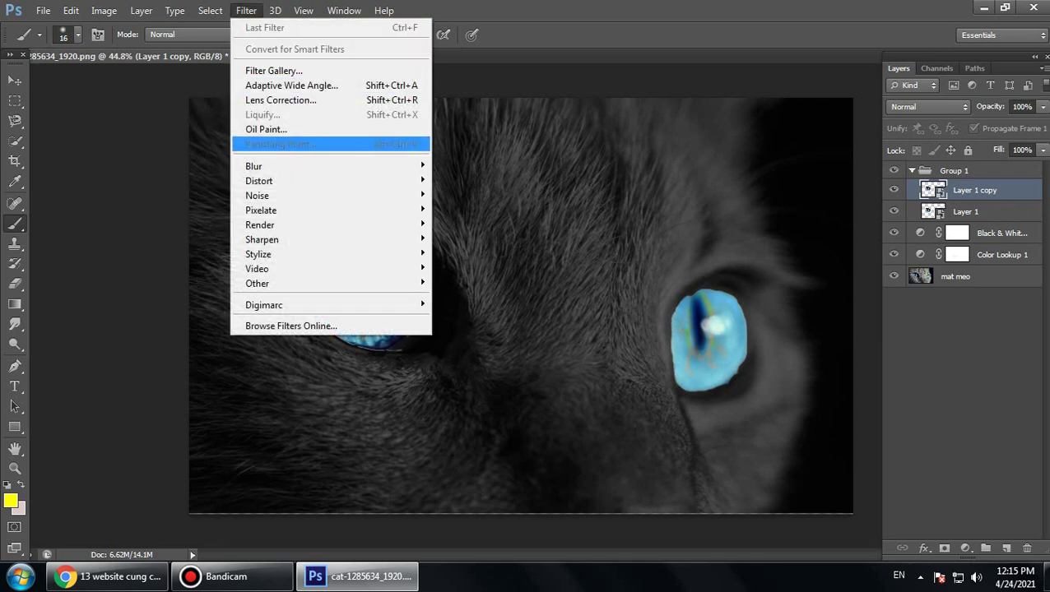
mouse_move(329, 166)
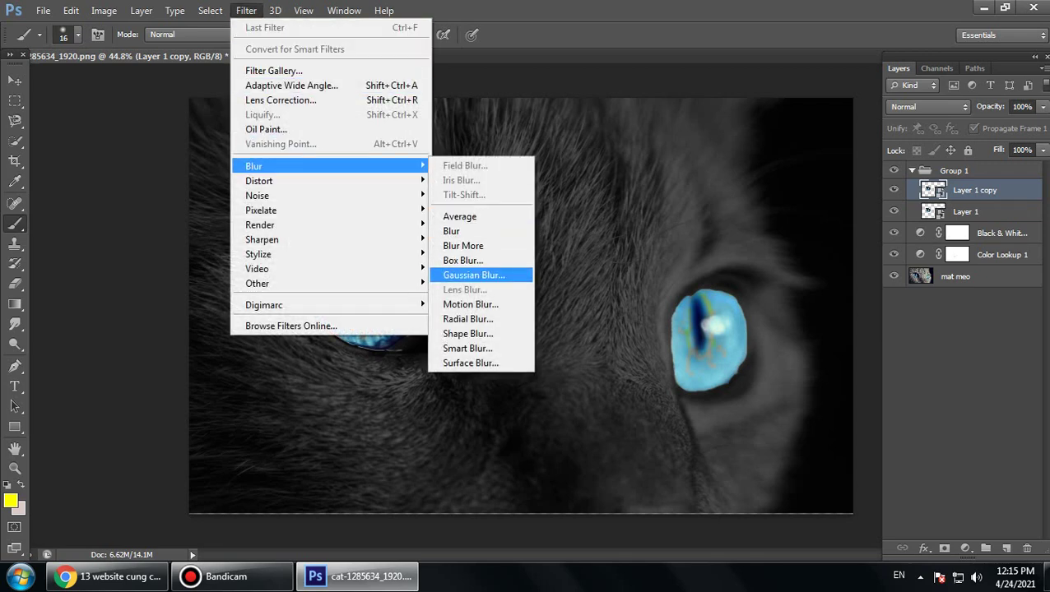
click(473, 275)
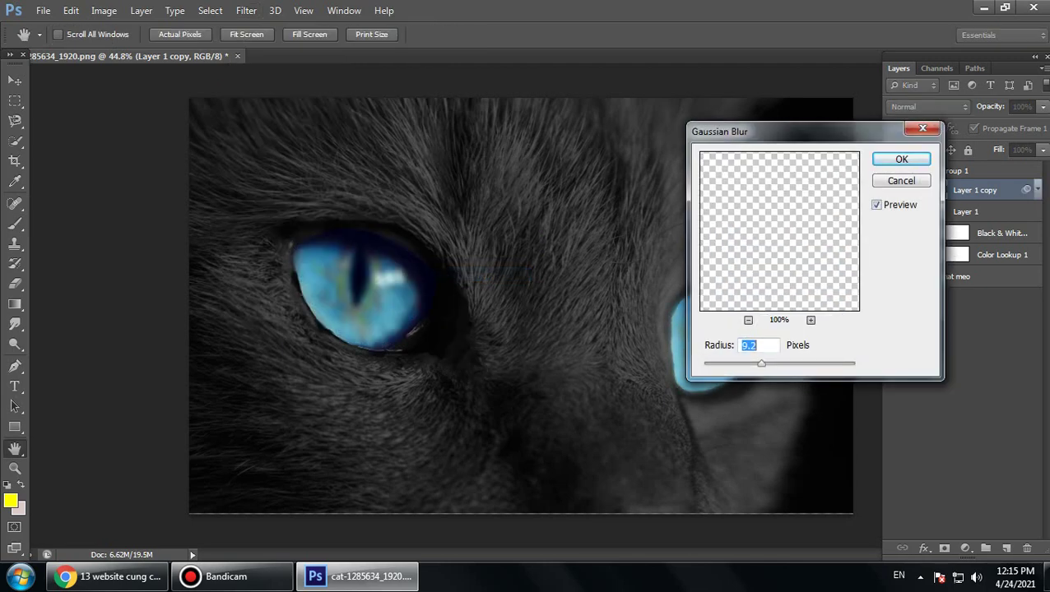
click(322, 264)
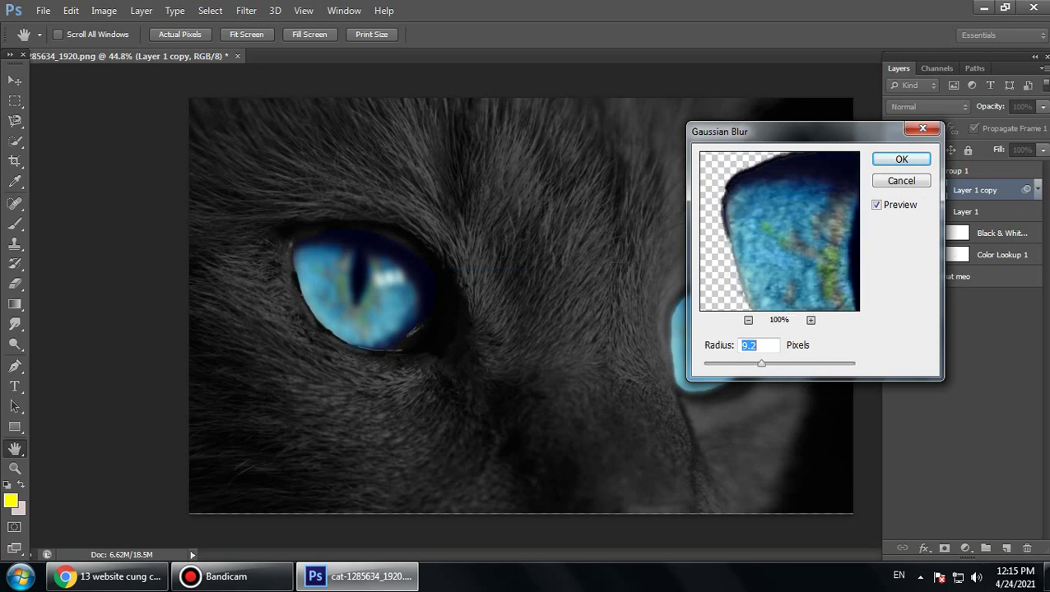
click(323, 261)
text(22.3)
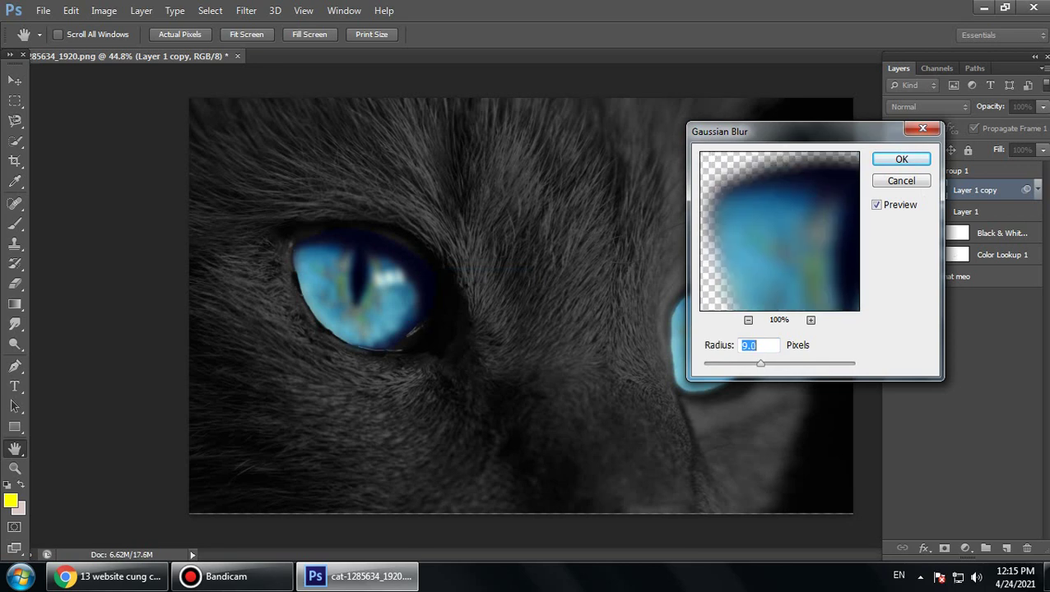
drag(771, 364, 776, 364)
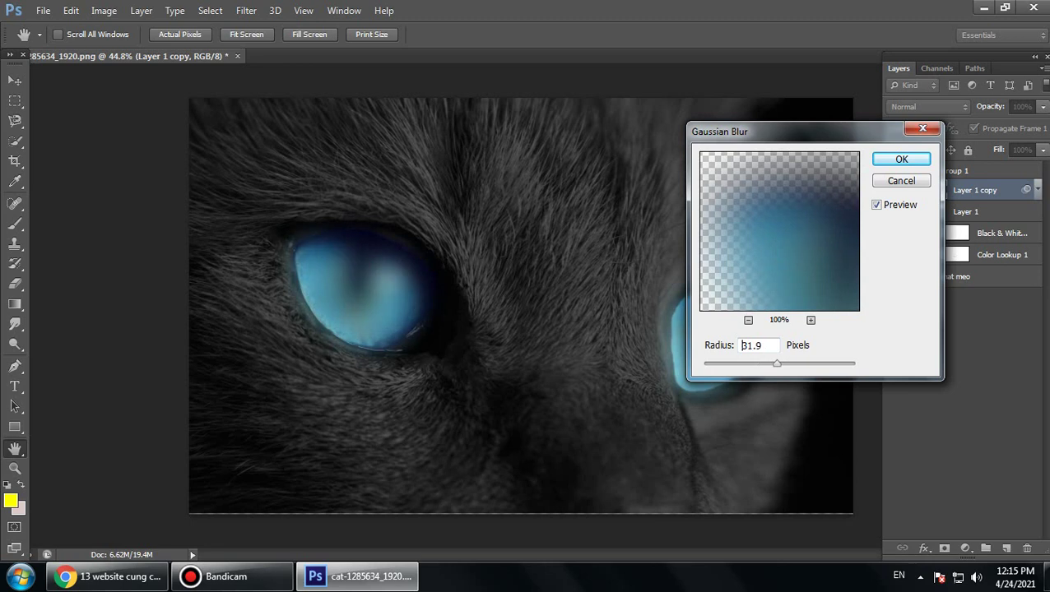
key(shift+Up)
key(shift+Up)
key(shift+Up)
key(shift+Up)
key(shift+Up)
key(shift+Up)
key(shift+Up)
key(shift+Up)
key(shift+Up)
key(shift+Up)
key(shift+Up)
key(shift+Up)
key(Up)
key(Up)
key(Up)
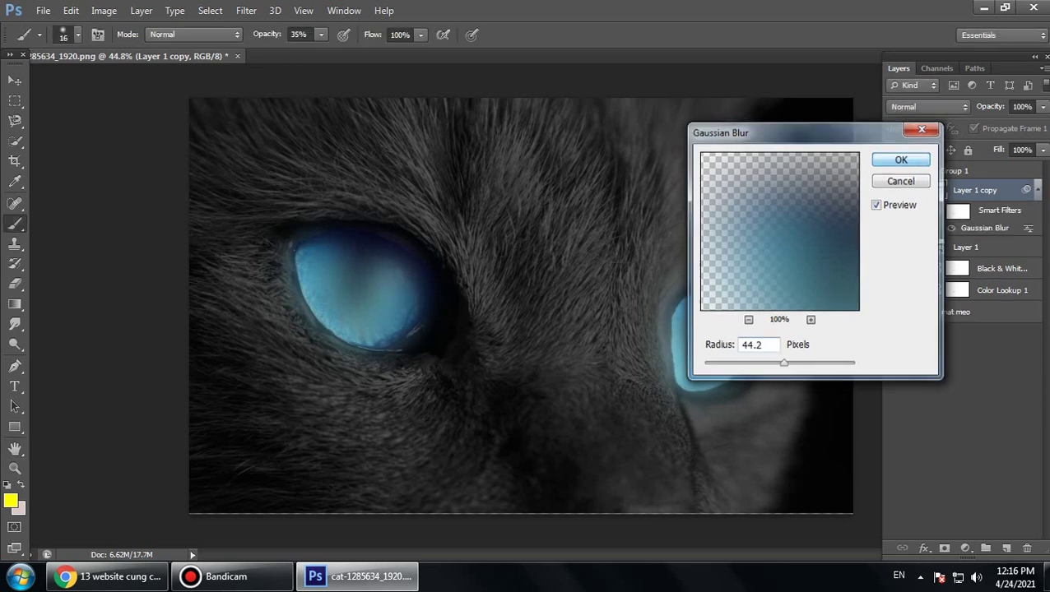
key(Return)
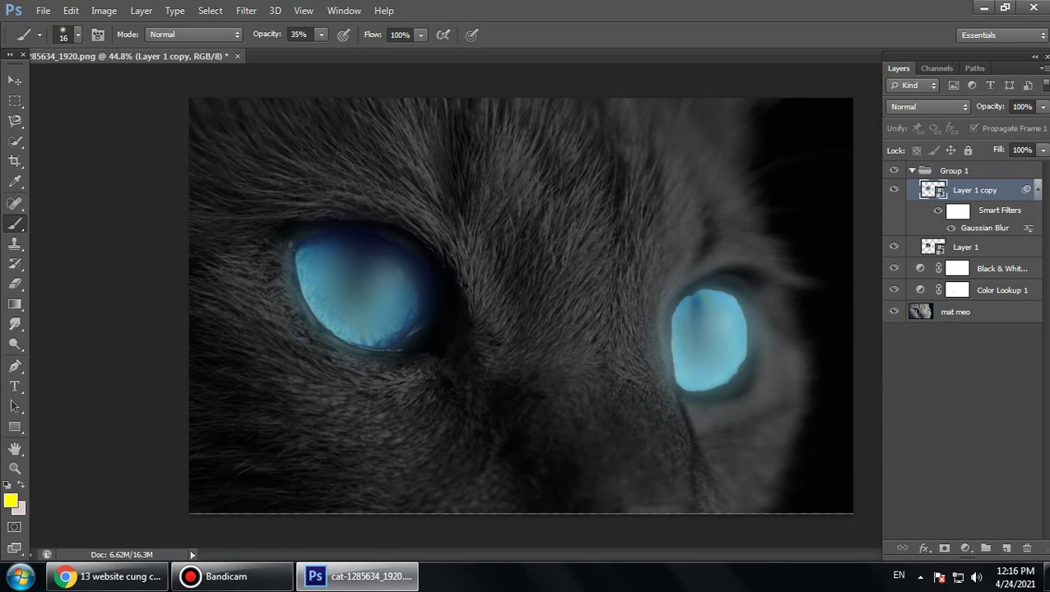
Move Layer 1 copy below Layer 1 and set its blend mode to Linear Dodge (Add).
drag(975, 190, 975, 257)
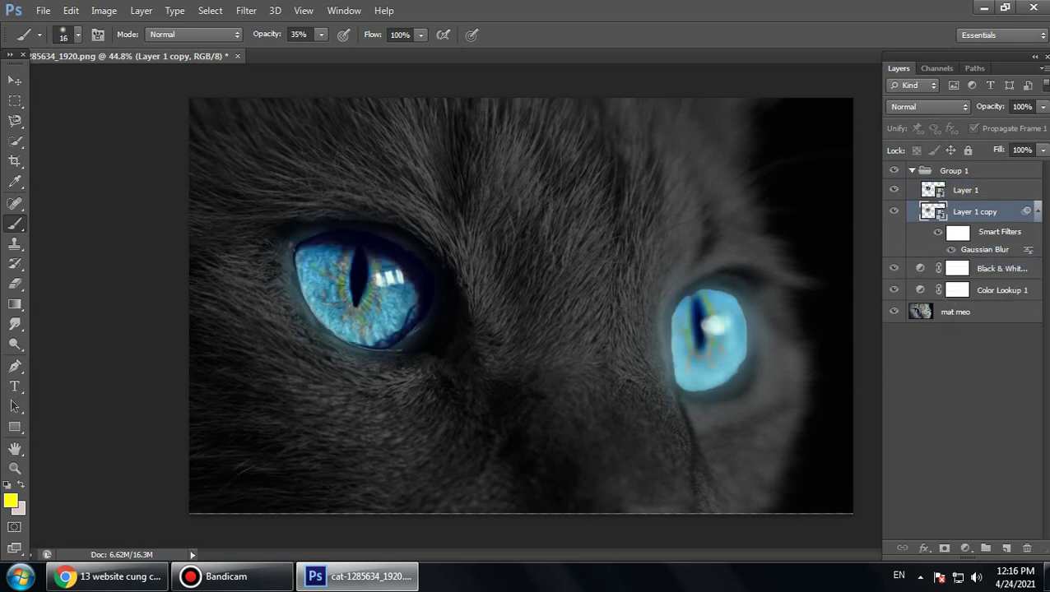
click(928, 107)
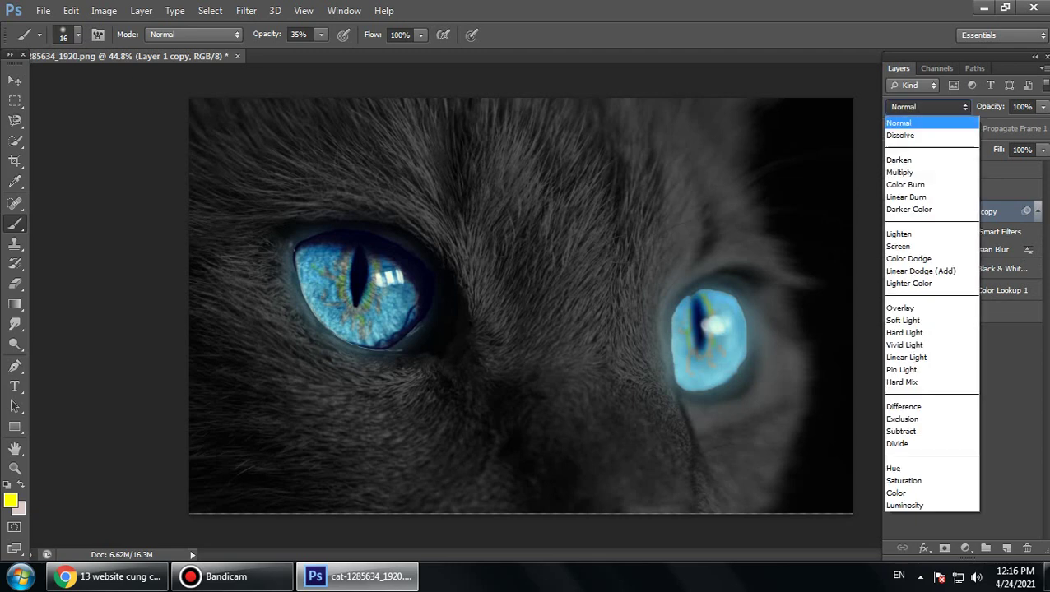
click(915, 269)
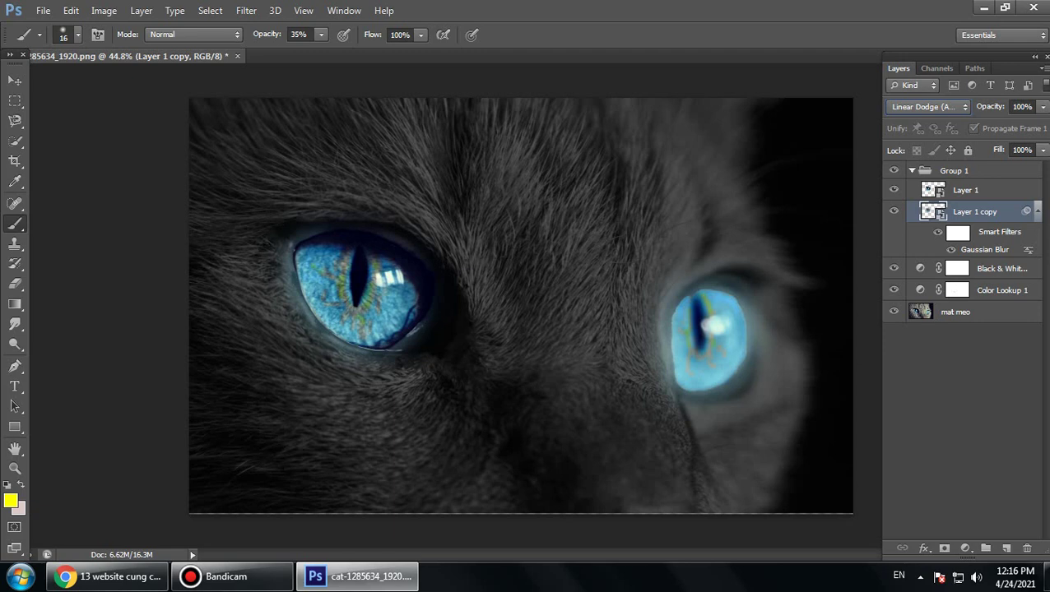
Make Layer 1 active and set the Eraser tool to a soft 48 px brush.
click(966, 190)
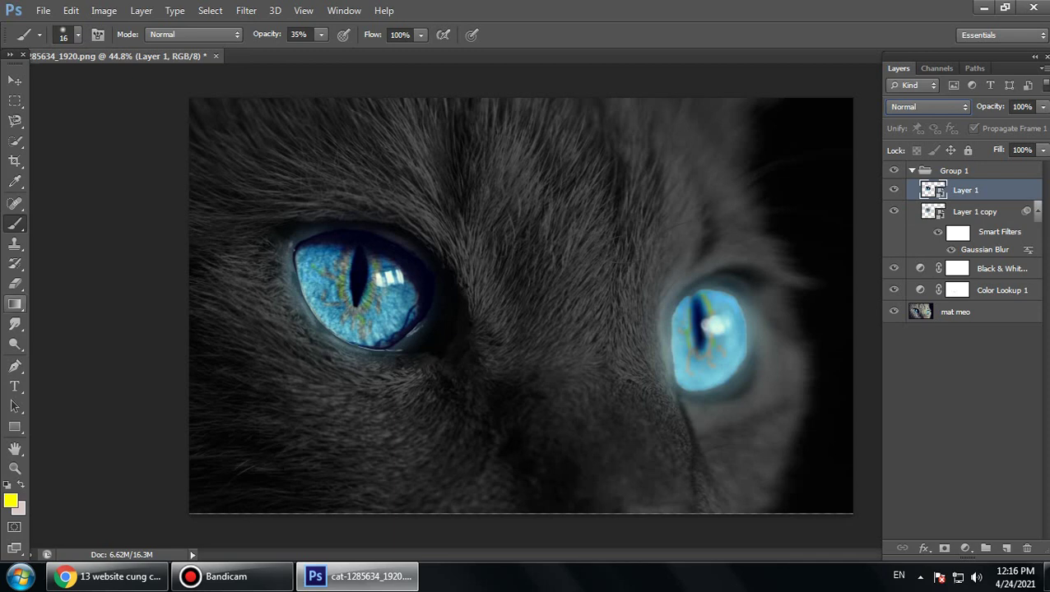
key(e)
click(98, 35)
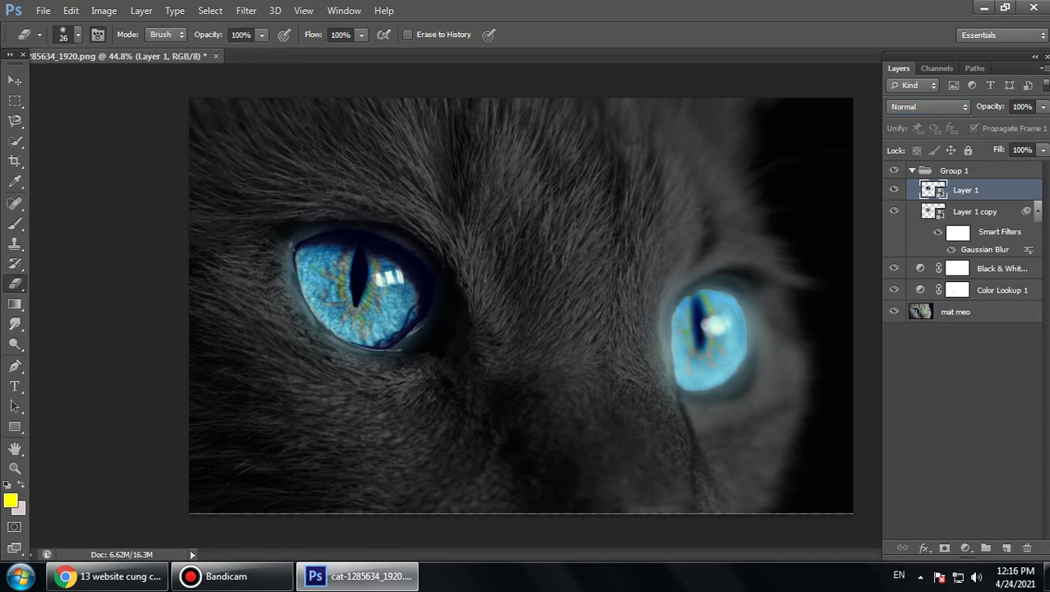
click(79, 34)
click(874, 72)
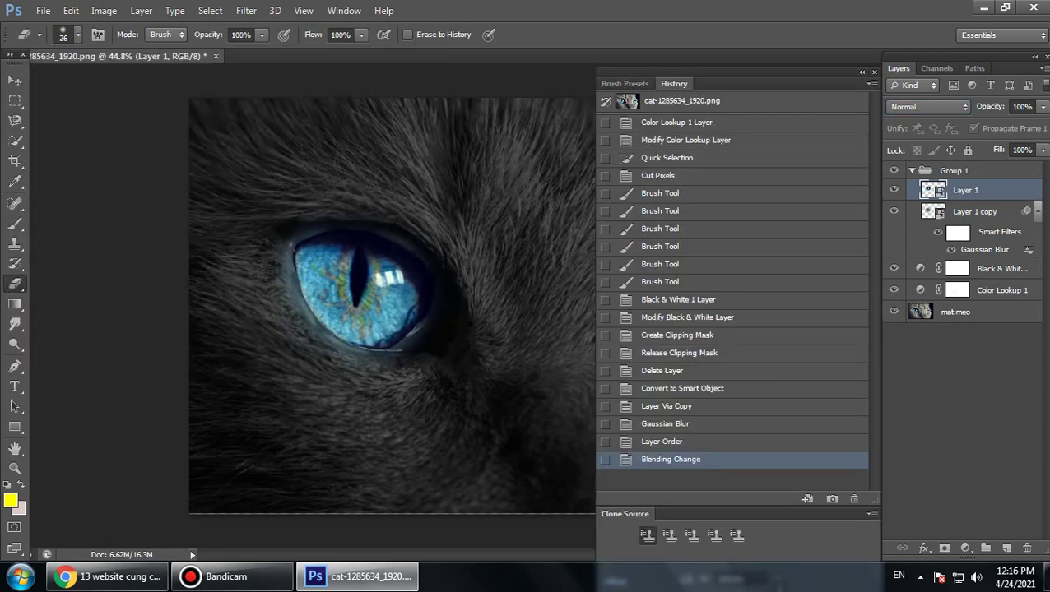
click(874, 72)
click(78, 34)
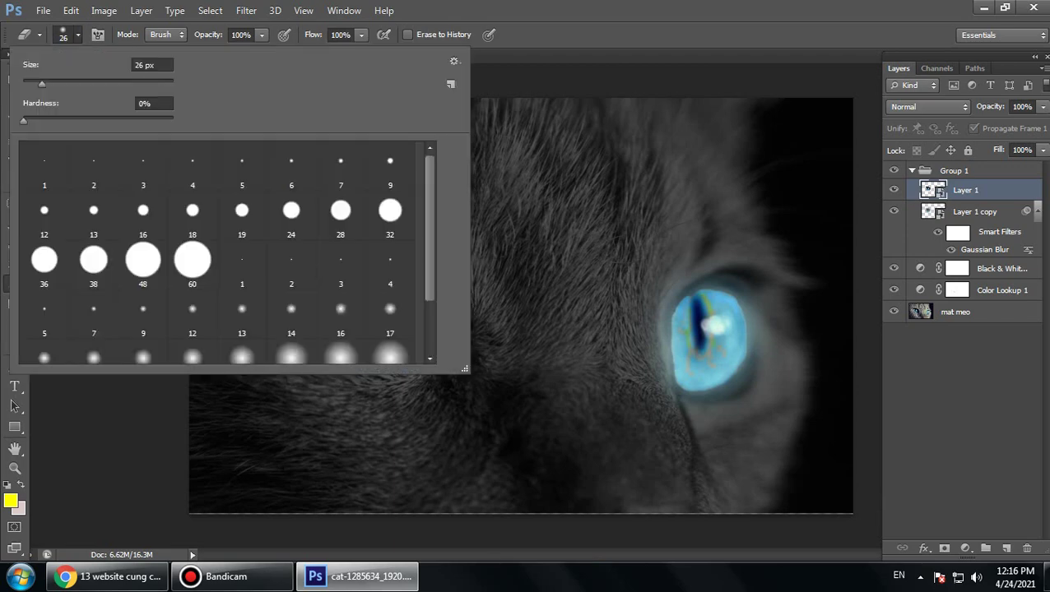
click(341, 353)
key(Return)
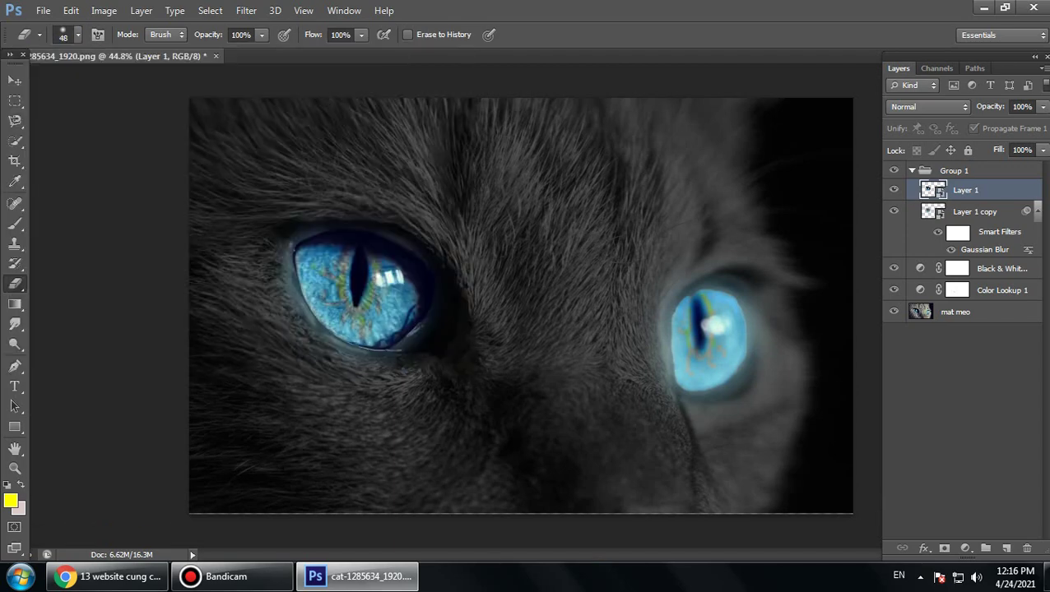
scroll(648, 313, up, 8)
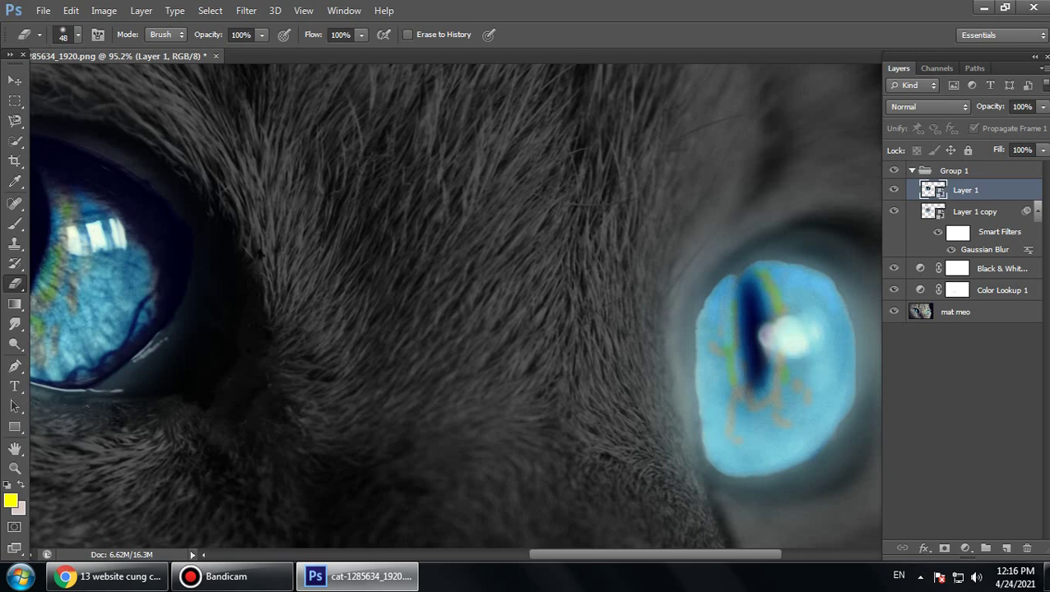
right_click(932, 190)
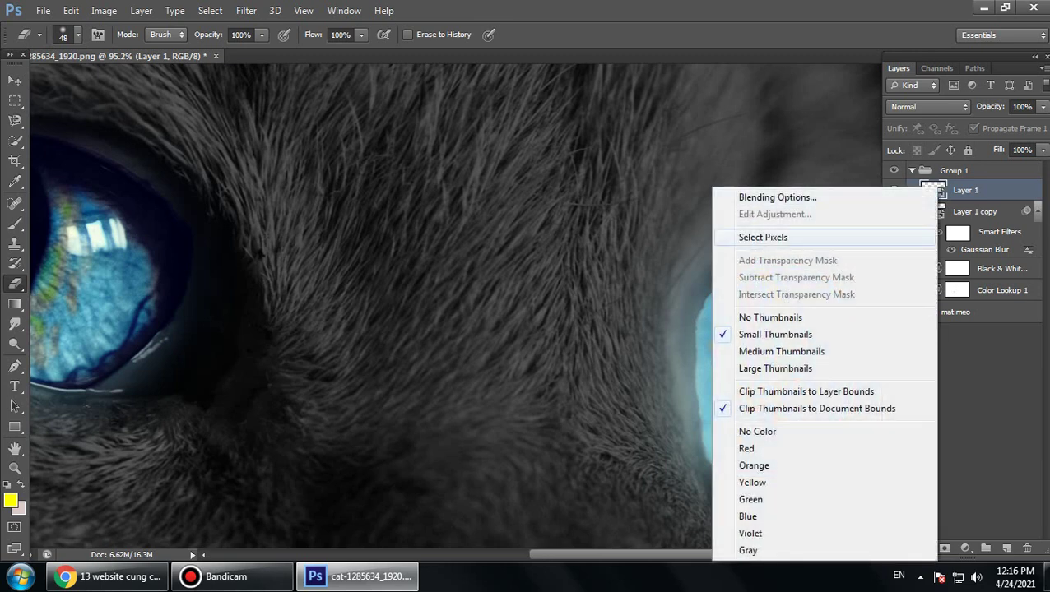
click(762, 237)
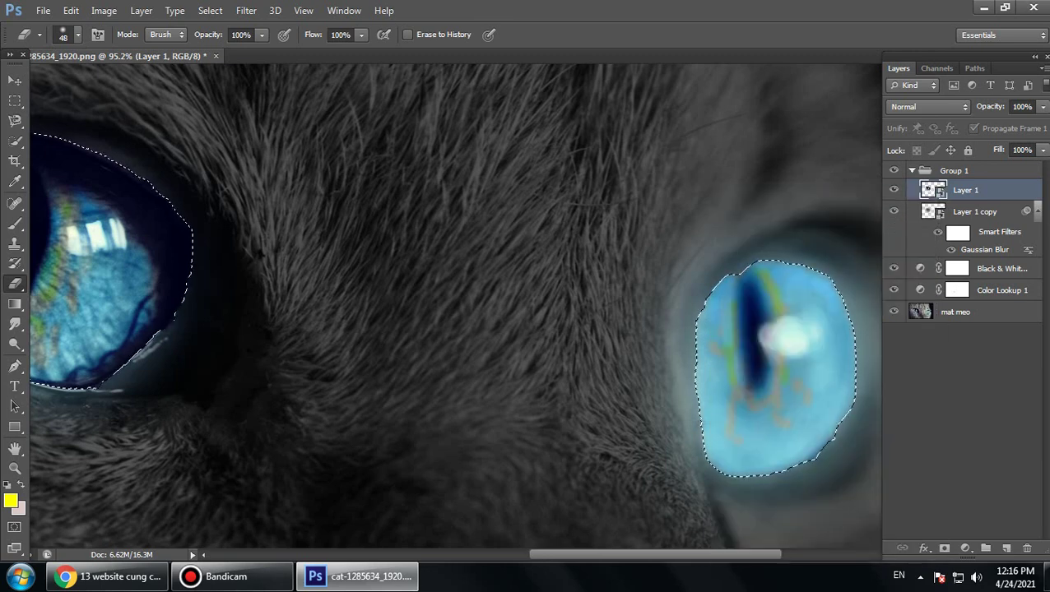
key(ctrl+d)
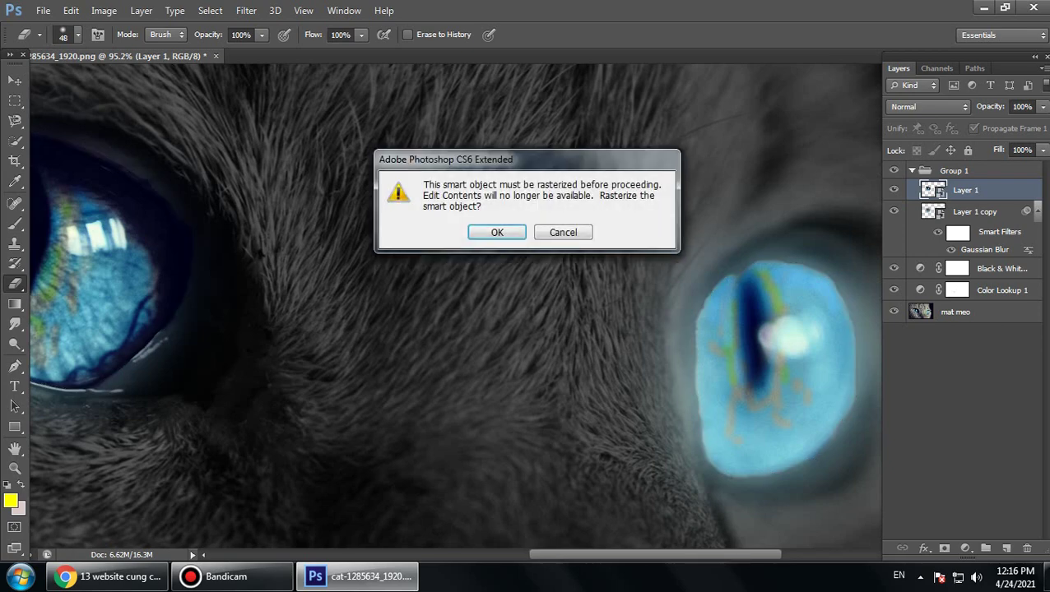
Rasterize Layer 1 and soften the hard outline of the right-hand eye by erasing along its edge.
key(Return)
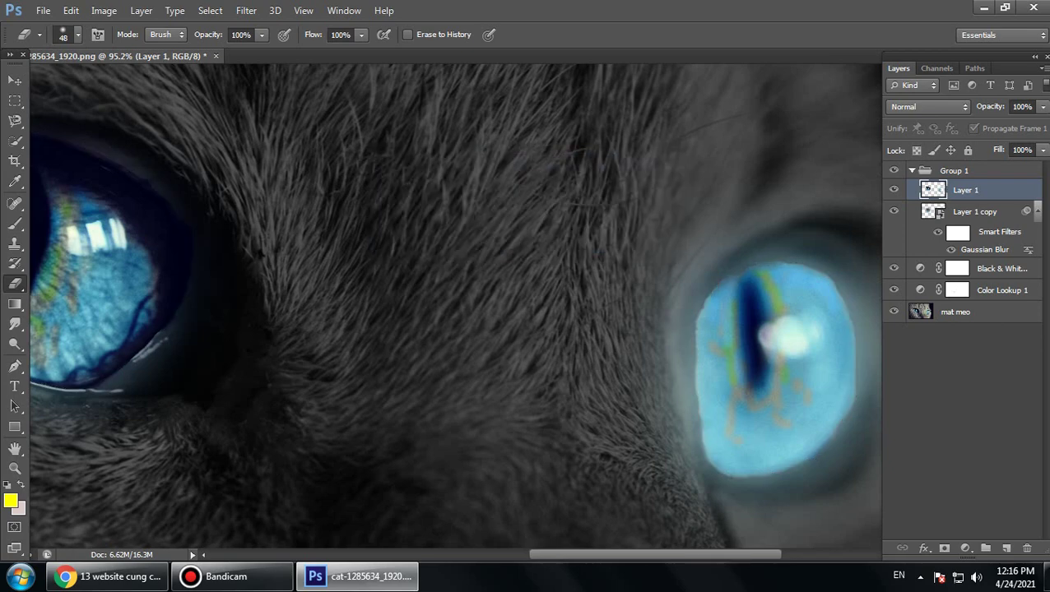
drag(697, 299, 693, 309)
drag(793, 256, 810, 262)
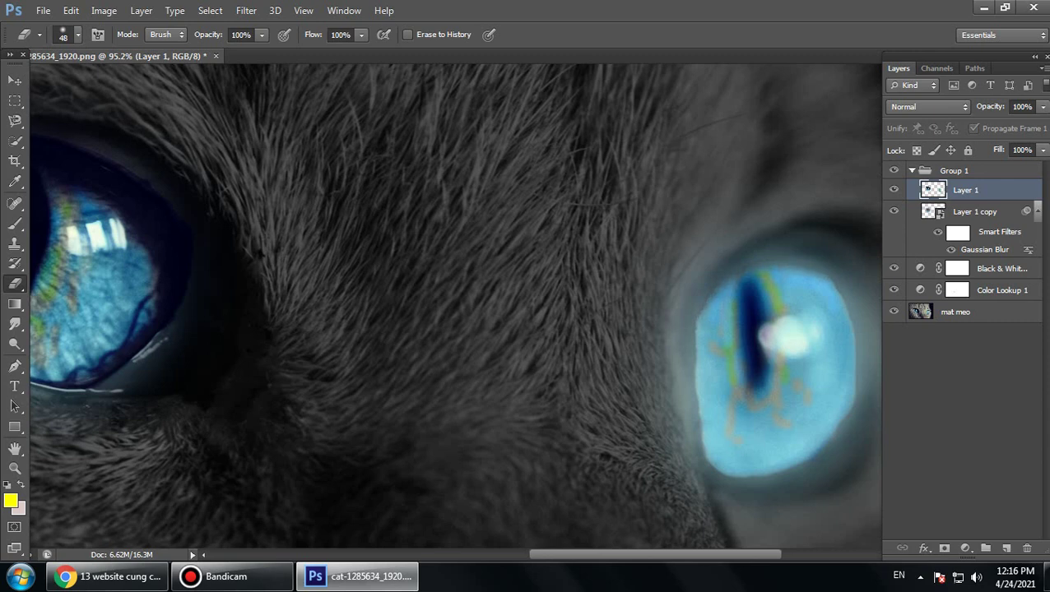
drag(794, 333, 680, 286)
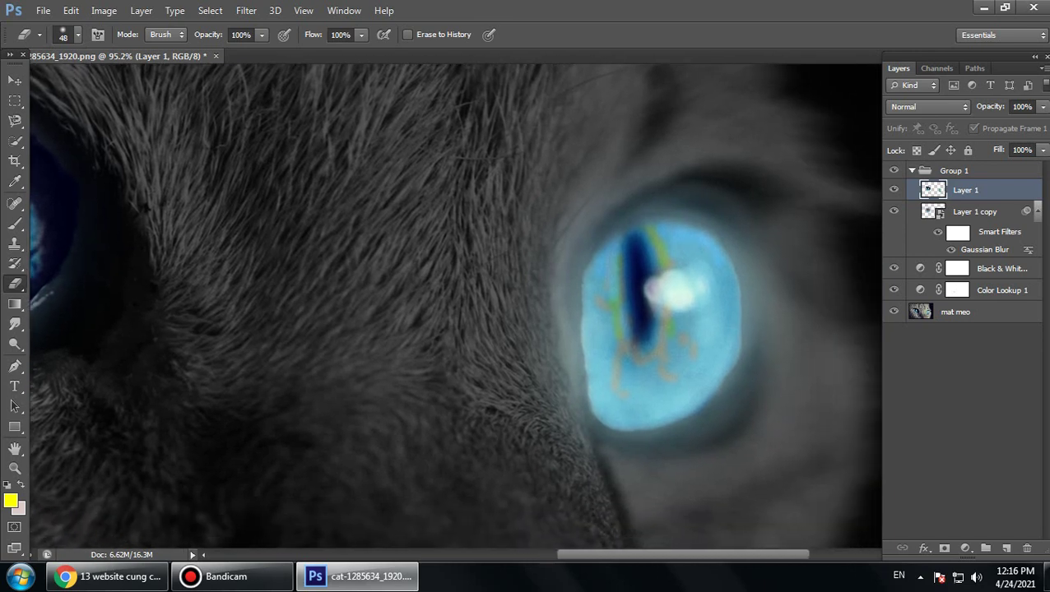
mouse_move(574, 315)
mouse_down()
mouse_move(583, 403)
mouse_move(605, 423)
mouse_up()
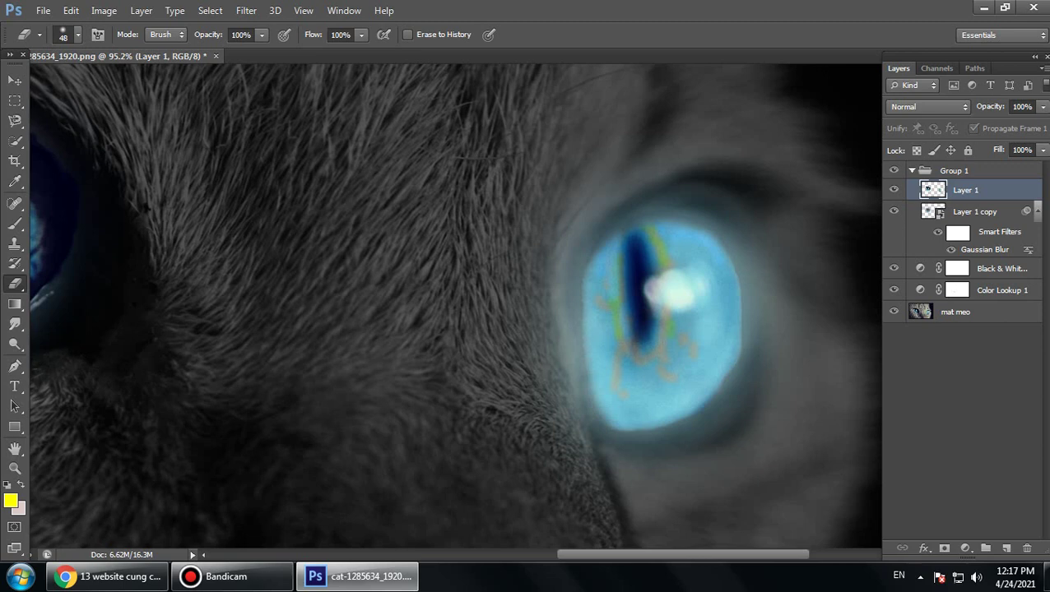
drag(575, 284, 579, 272)
drag(754, 351, 750, 361)
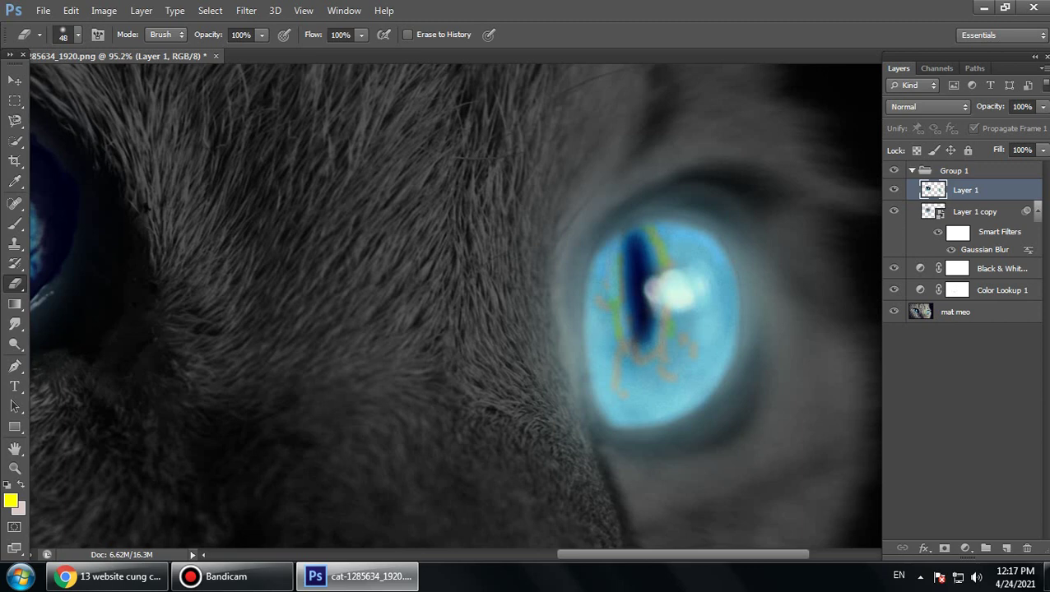
click(676, 218)
scroll(473, 320, down, 3)
drag(473, 320, 747, 363)
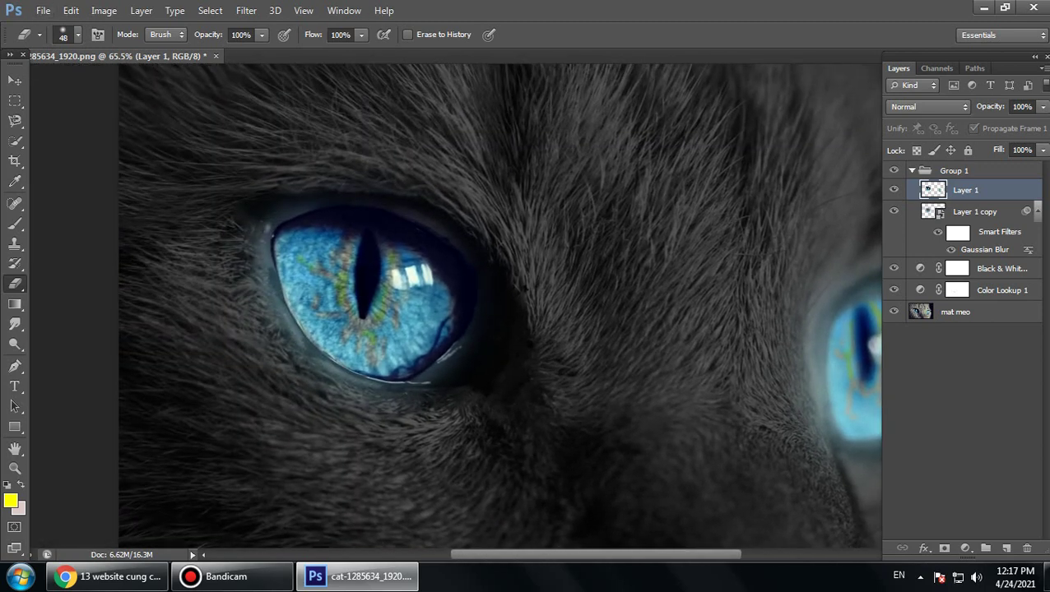
Soften the outline of the left-hand eye on Layer 1 by erasing along its lower edge.
drag(295, 324, 288, 306)
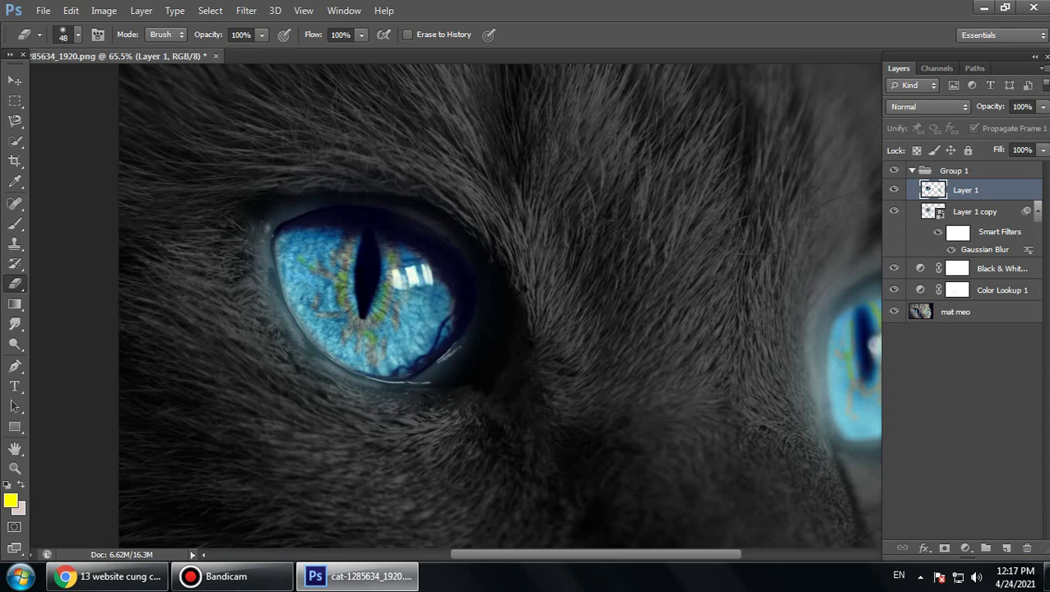
key(ctrl+alt+z)
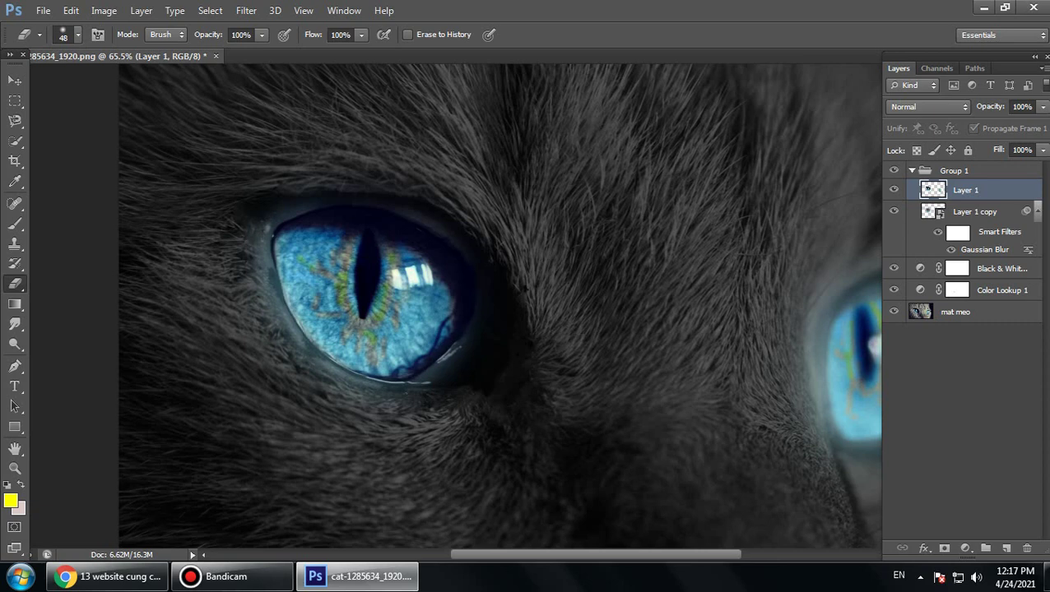
click(380, 378)
scroll(380, 287, down, 2)
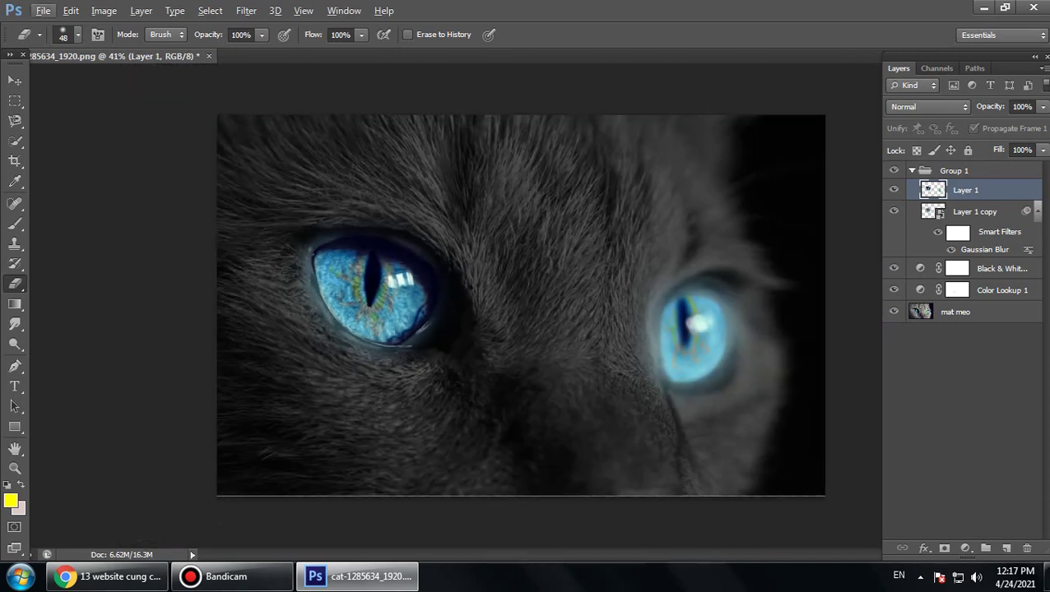
Duplicate Layer 1 copy and scale the duplicate to about 105% width and 106% height, centred over both eyes.
click(974, 213)
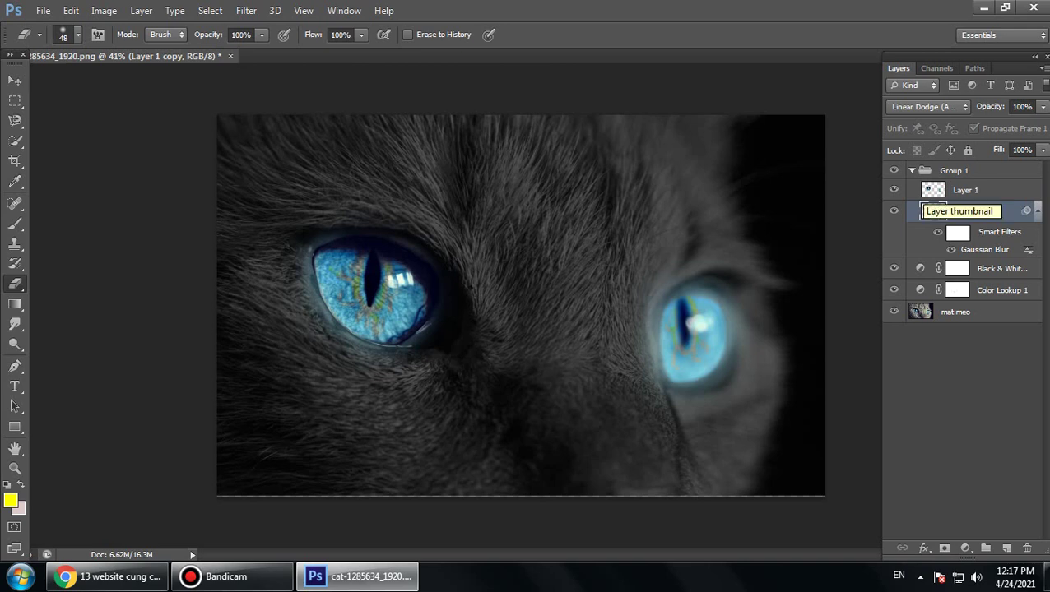
key(ctrl+j)
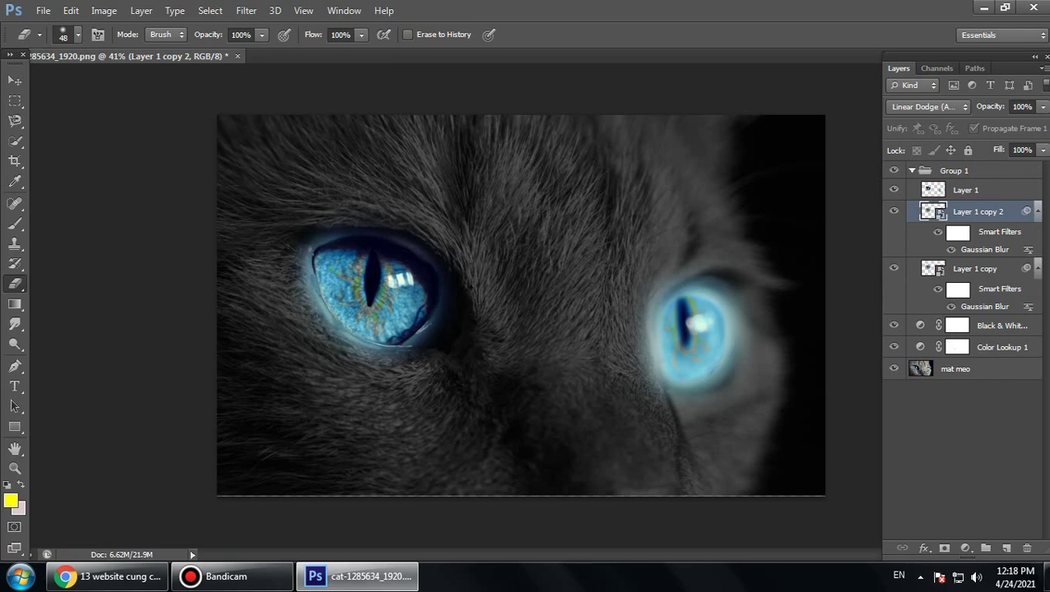
key(ctrl+t)
key(Return)
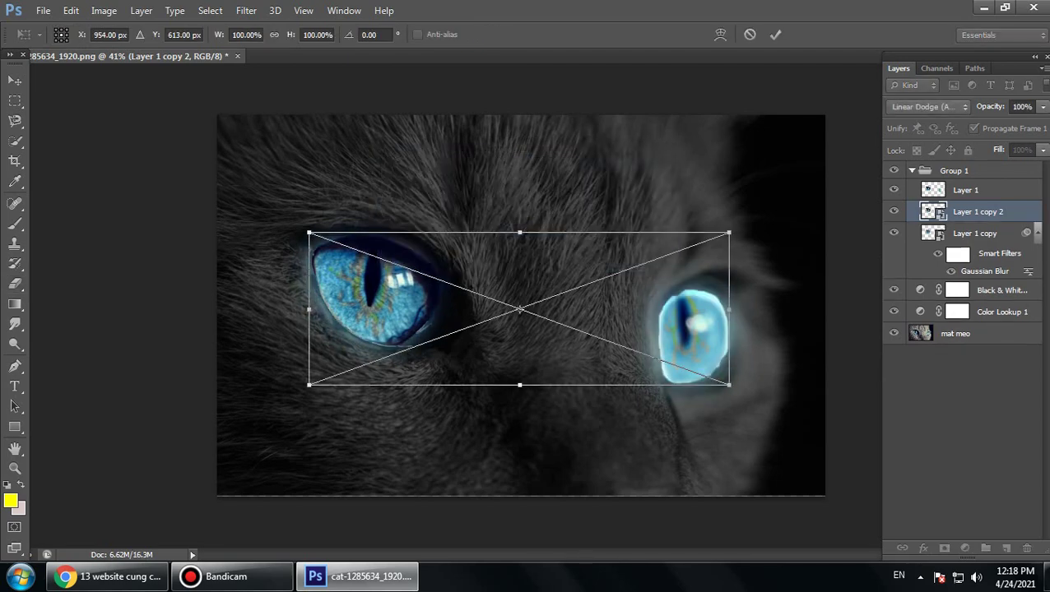
drag(308, 233, 284, 223)
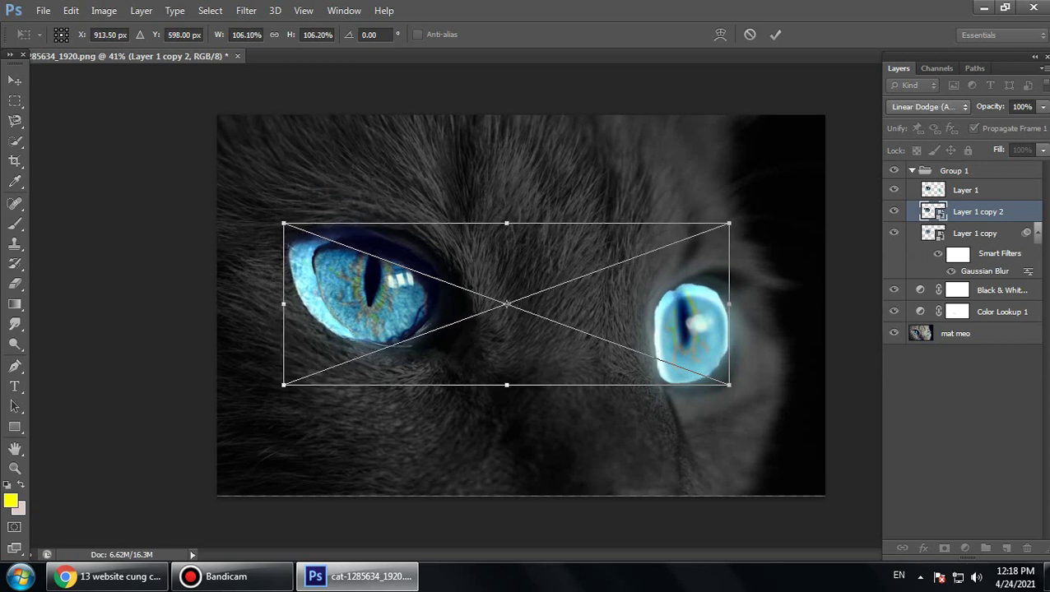
mouse_move(728, 385)
mouse_down()
mouse_move(758, 396)
mouse_move(733, 386)
mouse_up()
drag(733, 344, 732, 344)
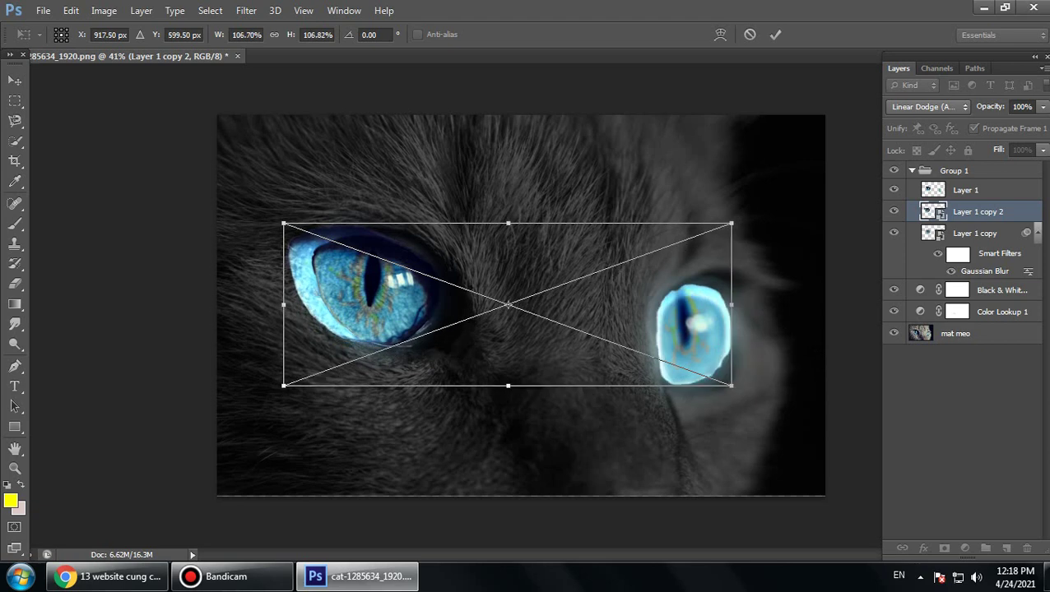
drag(509, 222, 508, 206)
drag(499, 277, 524, 286)
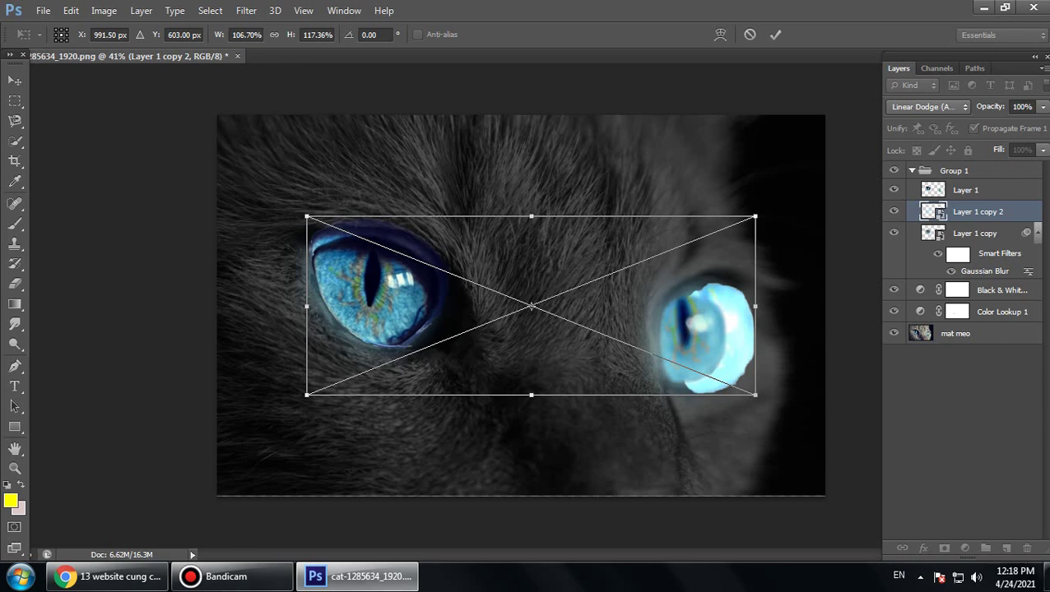
drag(755, 305, 727, 305)
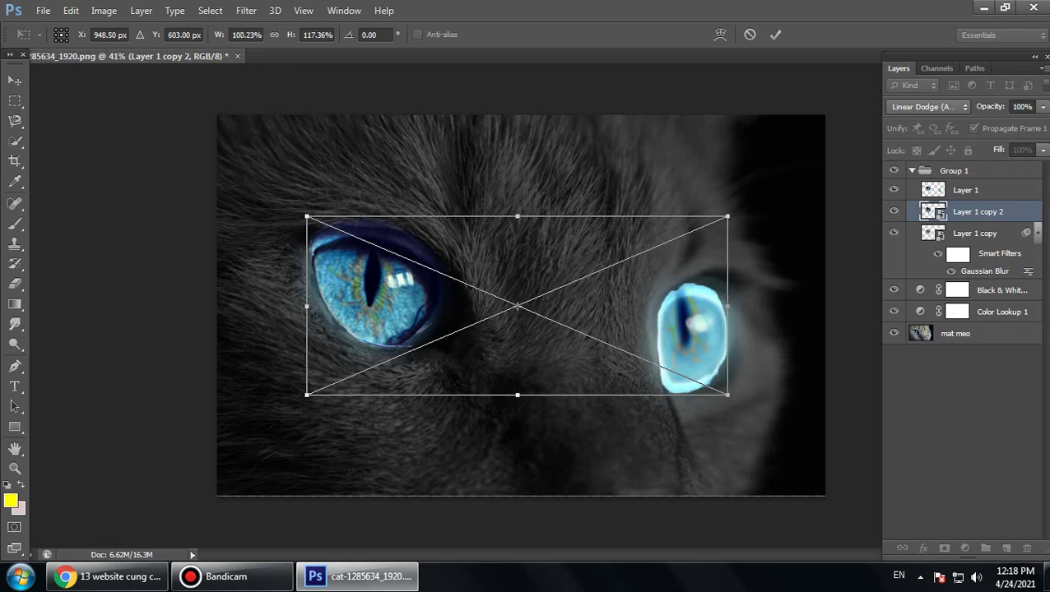
drag(727, 217, 746, 234)
drag(647, 269, 639, 261)
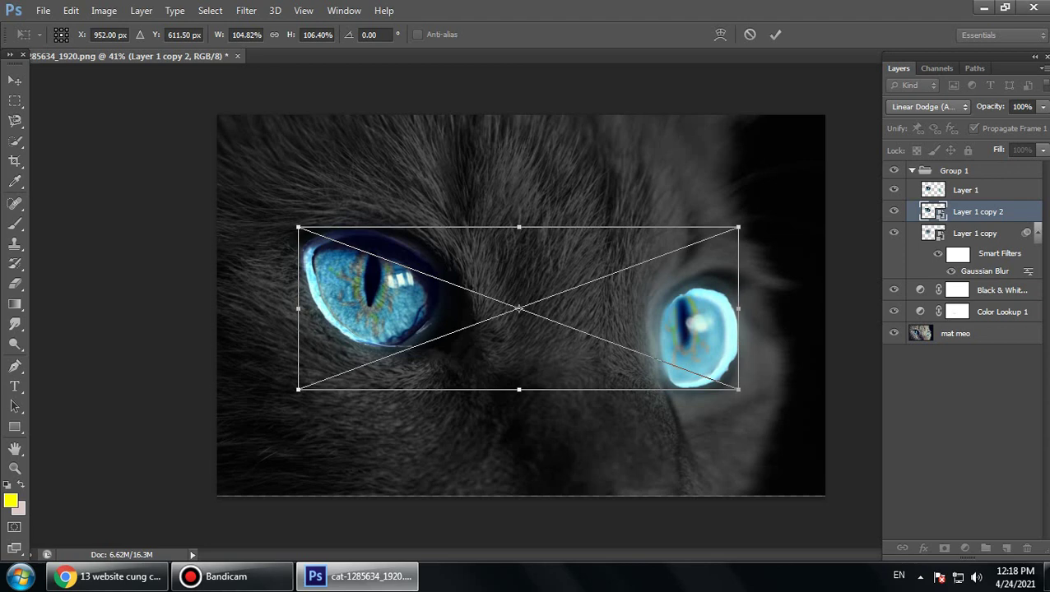
key(v)
key(Return)
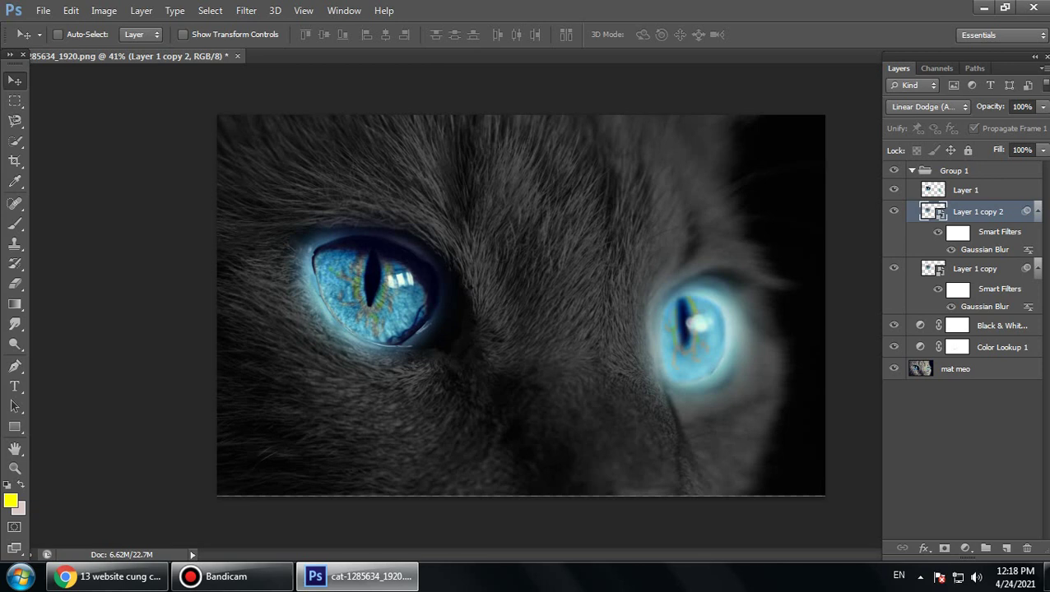
Add a Curves adjustment above Layer 1, pulling the shadows down and adding a second point in the highlights.
click(935, 190)
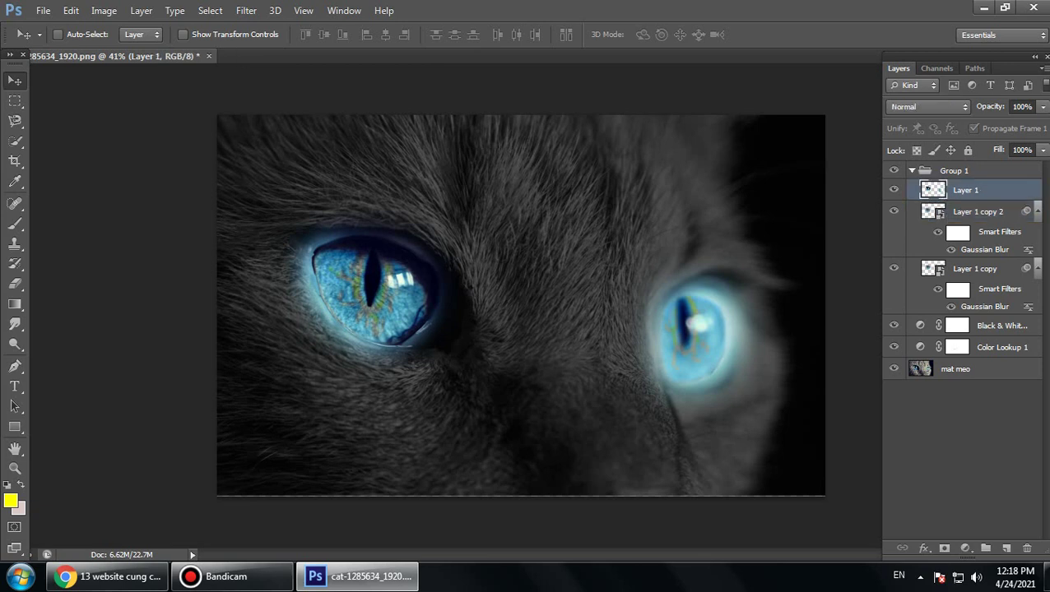
click(965, 548)
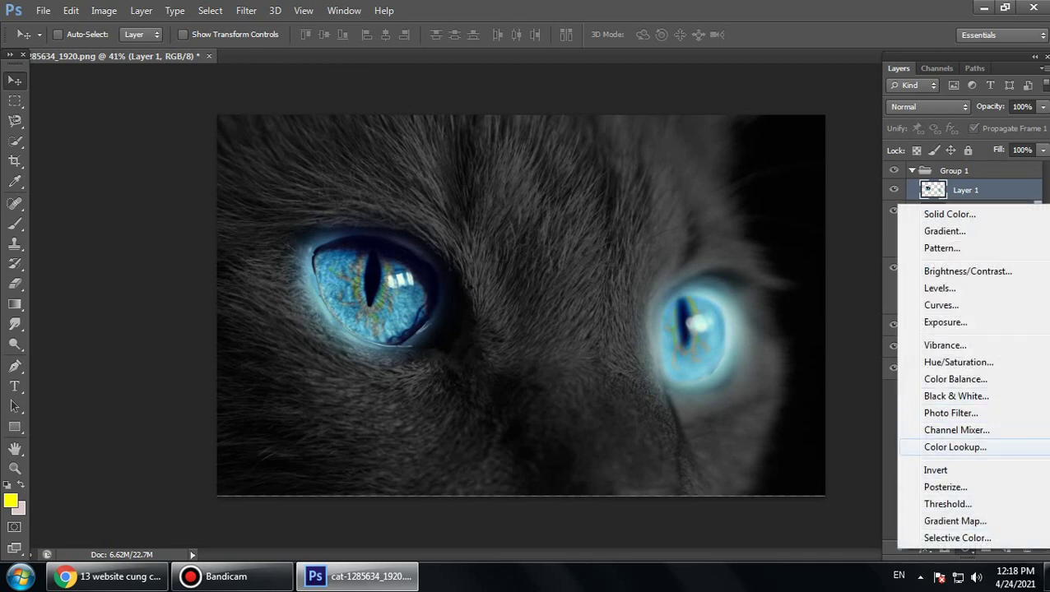
click(941, 305)
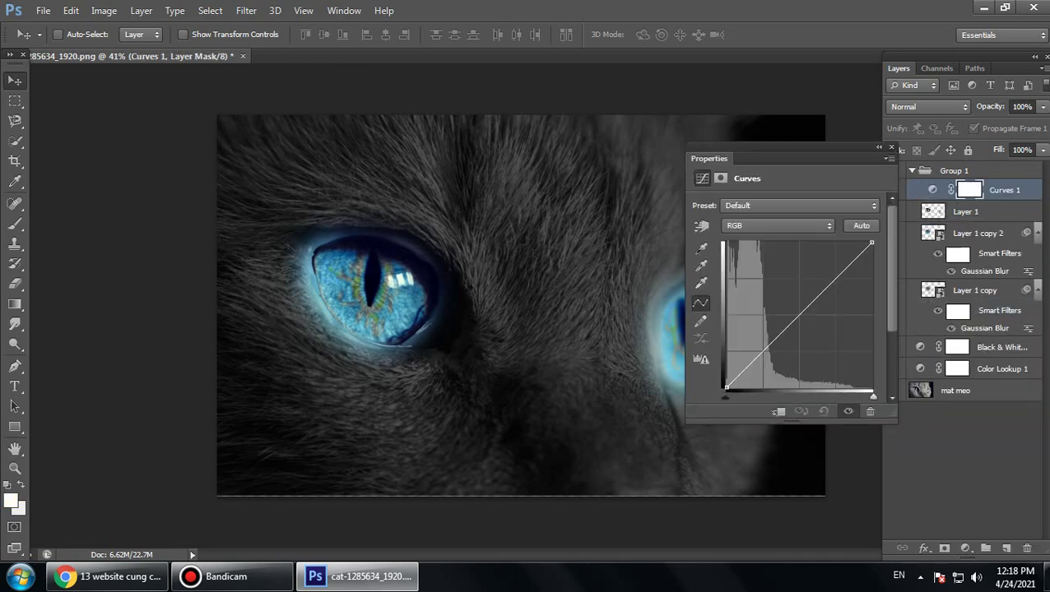
drag(773, 340, 774, 358)
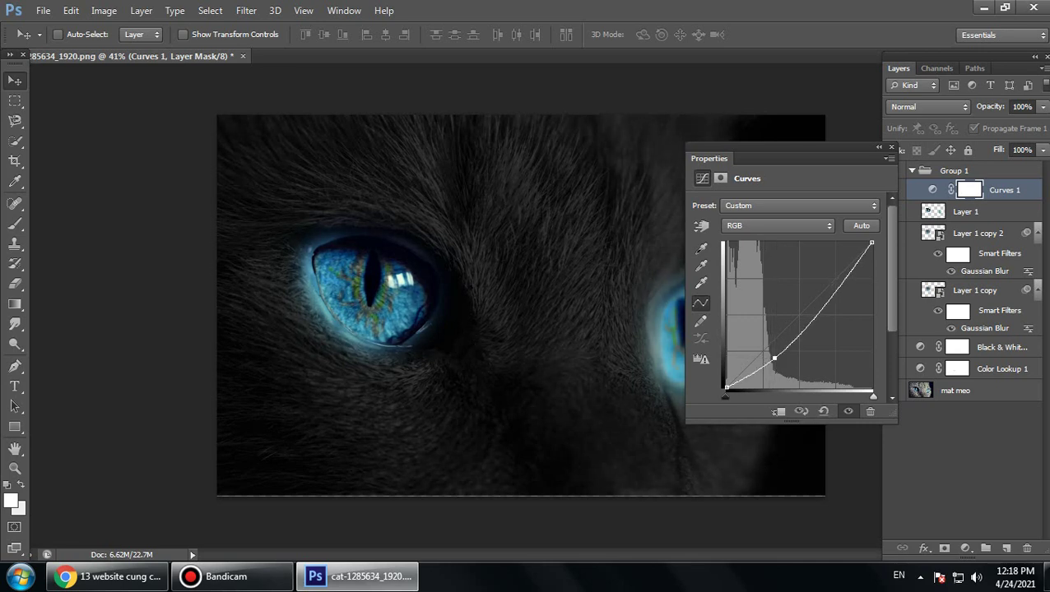
click(834, 289)
mouse_move(790, 149)
mouse_down()
mouse_move(923, 223)
mouse_move(772, 156)
mouse_up()
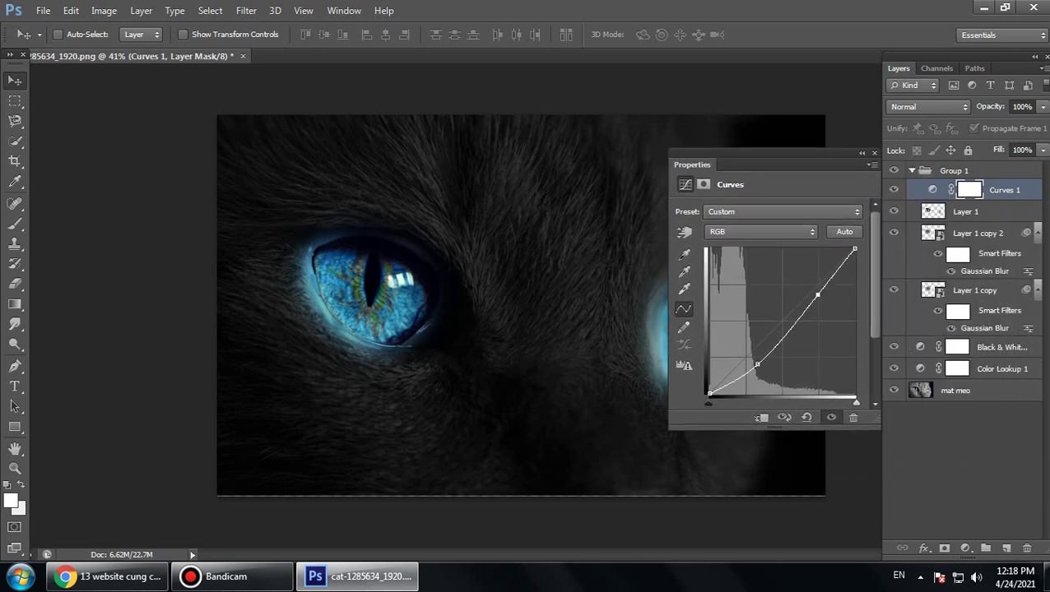
click(873, 153)
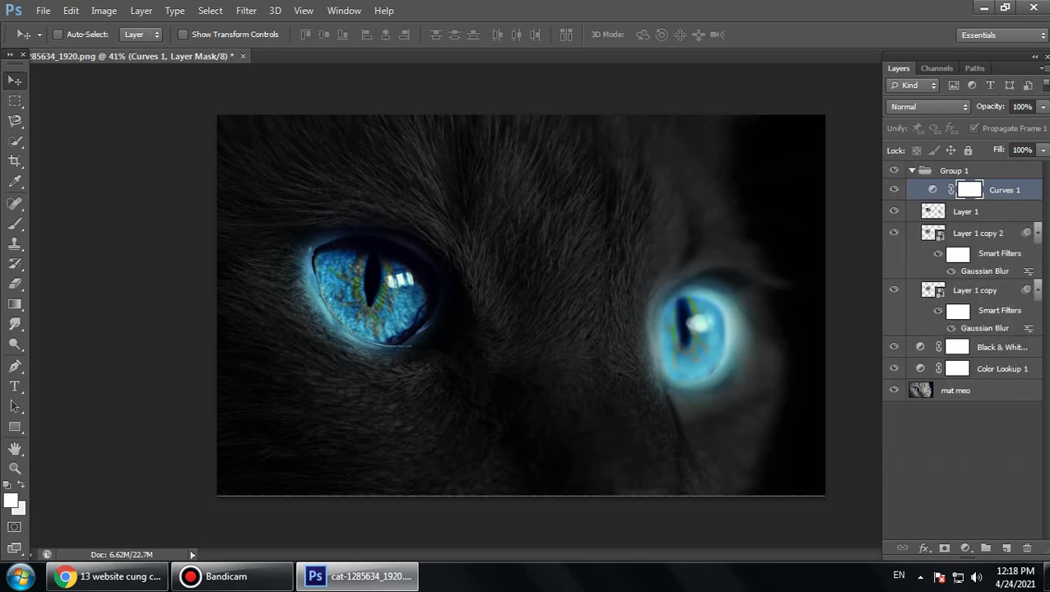
Make the mat meo layer active and set the Brush tool to 108 px with 0% hardness.
click(963, 390)
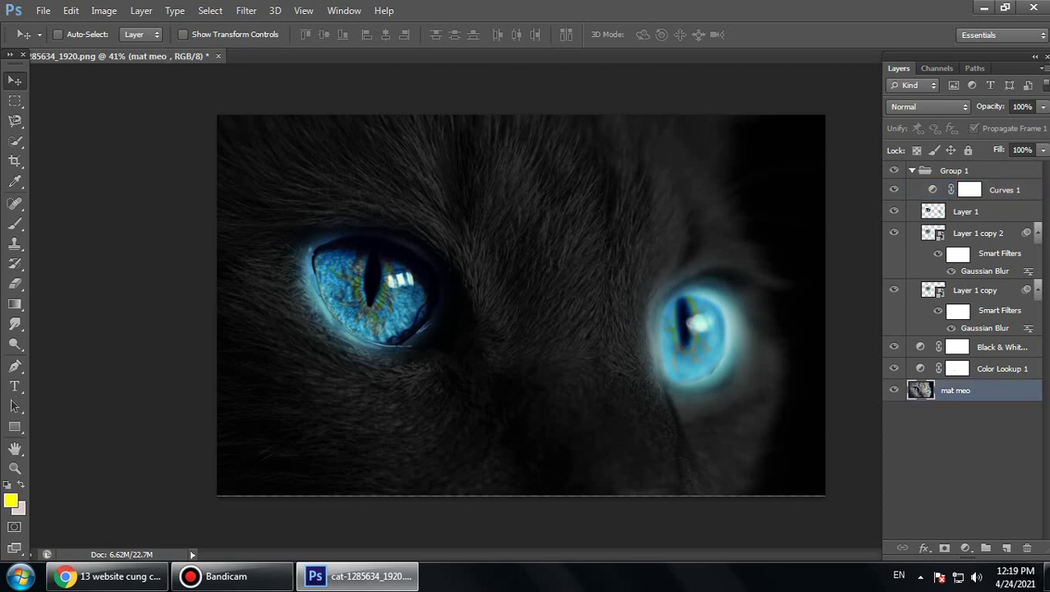
key(b)
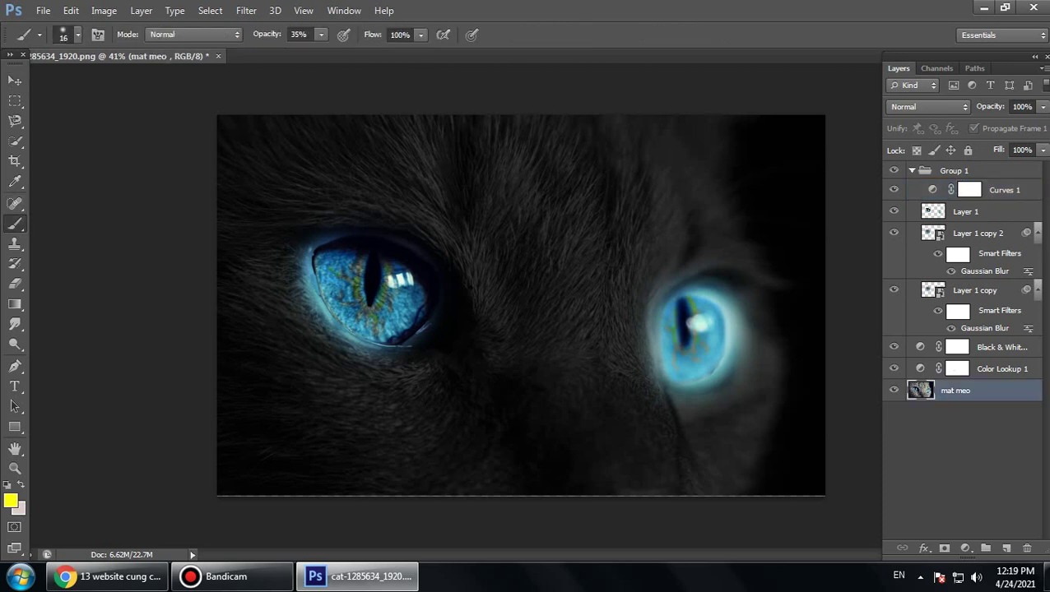
click(78, 36)
drag(79, 84, 101, 84)
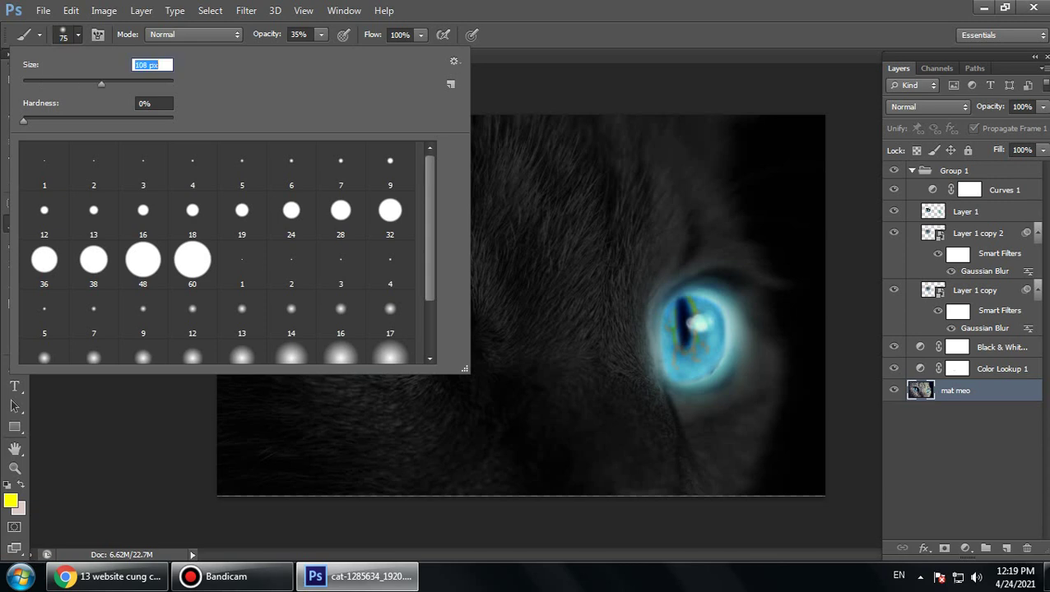
key(Return)
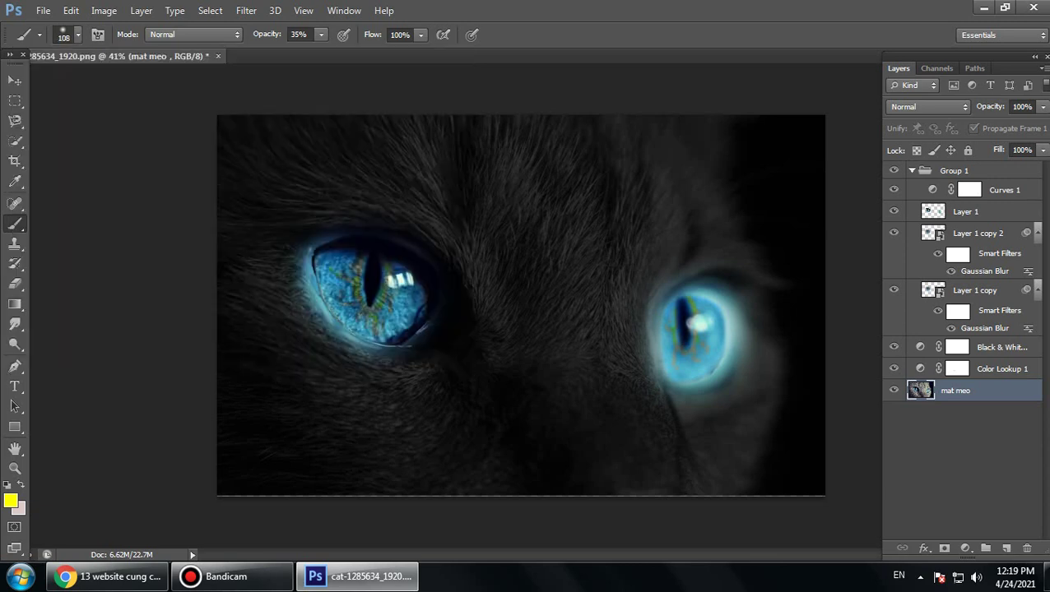
Try painting with blue sampled from the left-hand eye on a new layer above mat meo, using the Lighter Color blend mode.
alt+click(391, 311)
alt+click(408, 296)
drag(433, 223, 459, 243)
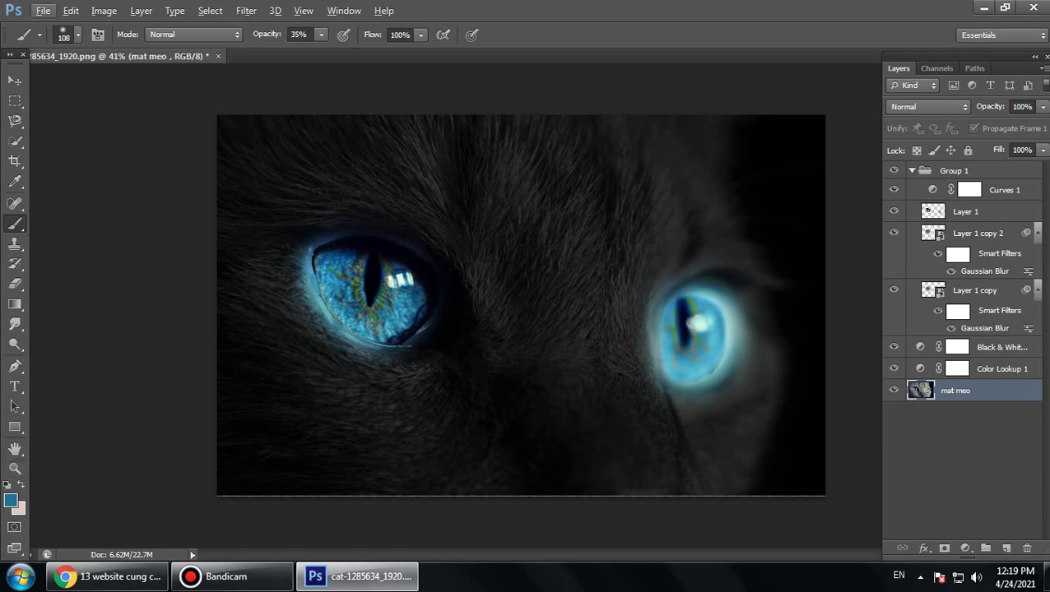
key(ctrl+shift+alt+n)
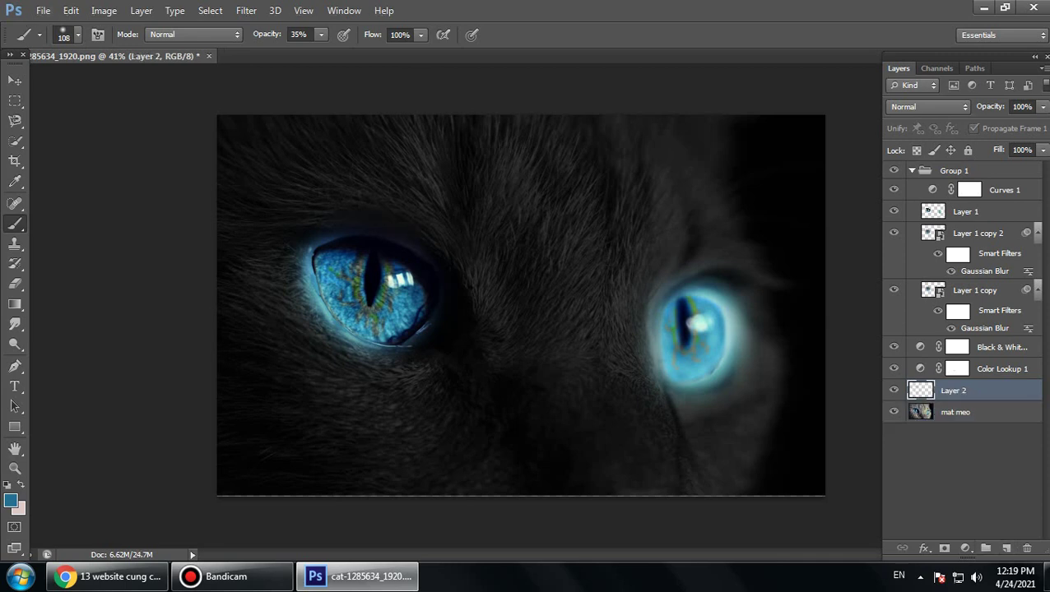
alt+click(339, 300)
click(928, 106)
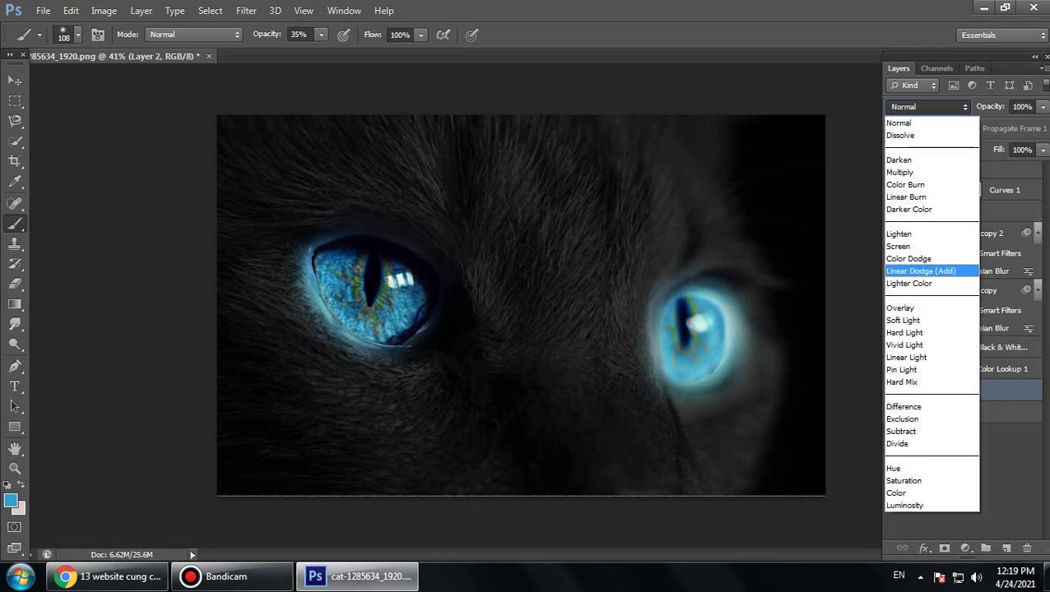
click(921, 272)
key(Down)
key(Down)
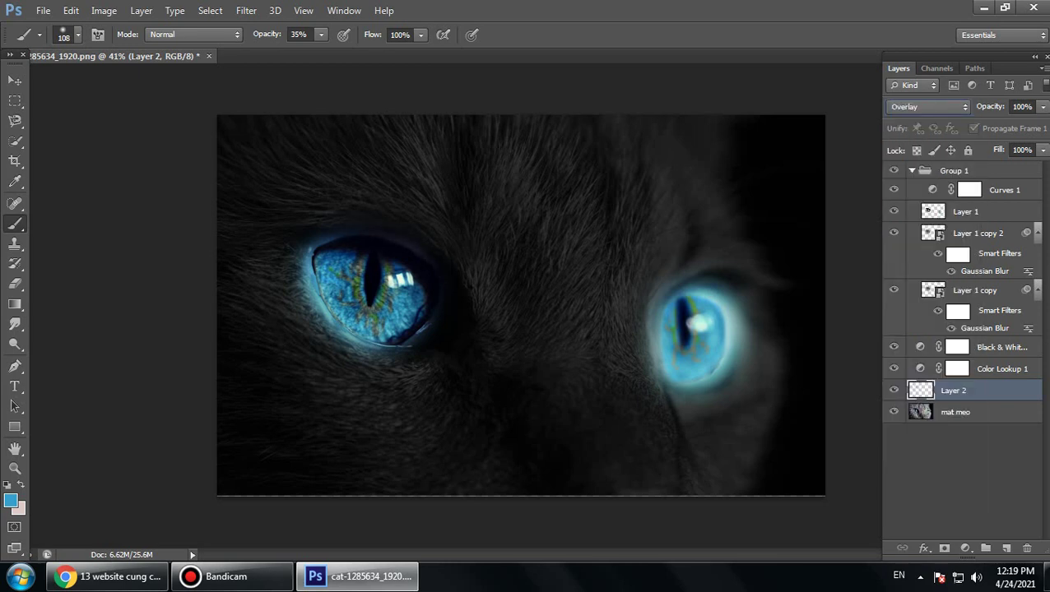
key(Up)
Set the foreground color to bright cyan, 33ffff.
key(i)
click(10, 500)
click(691, 263)
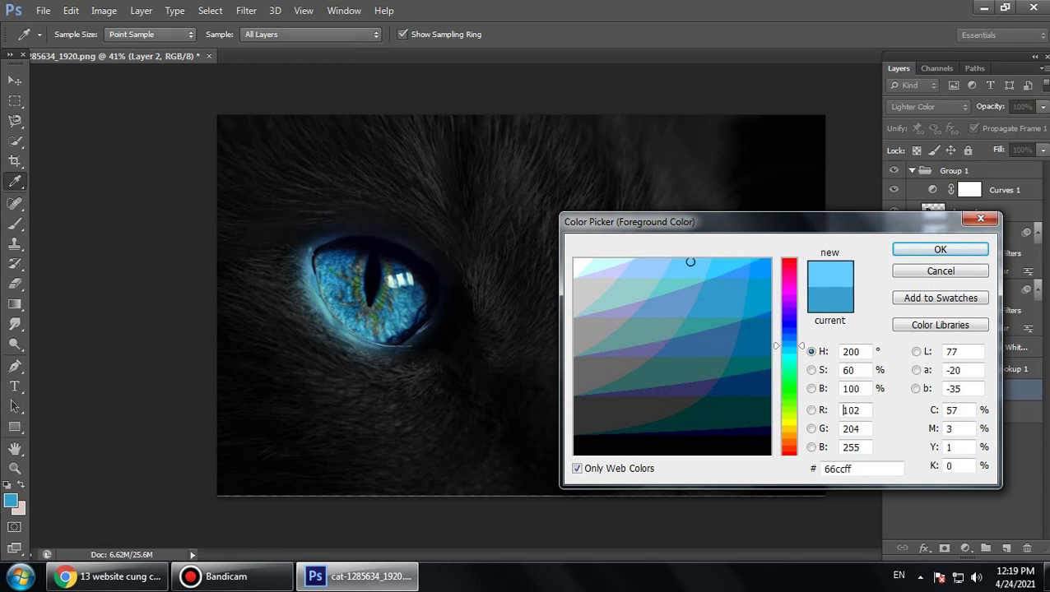
click(727, 265)
drag(788, 345, 789, 355)
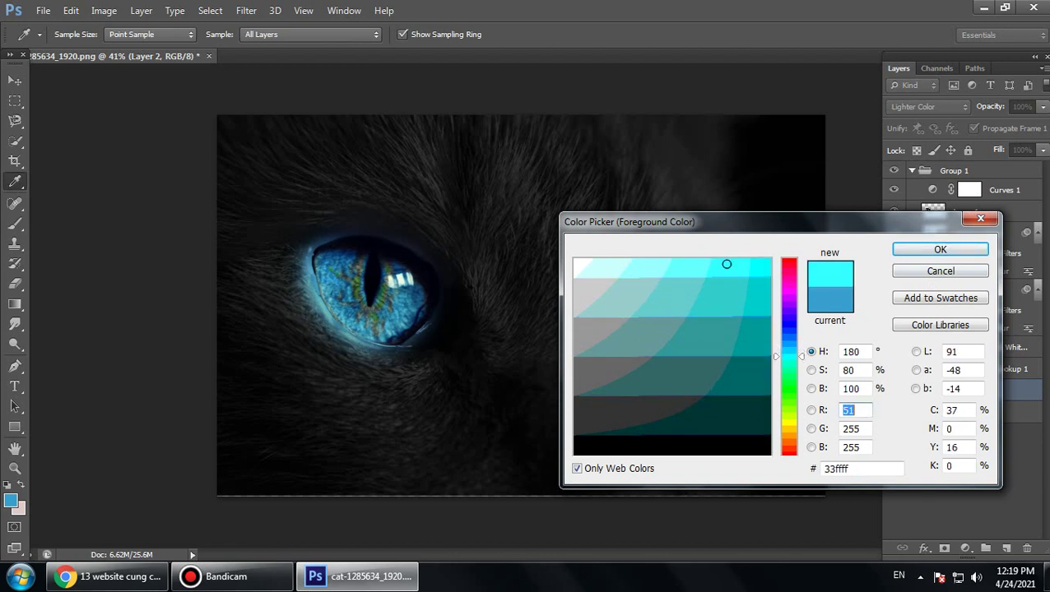
key(Return)
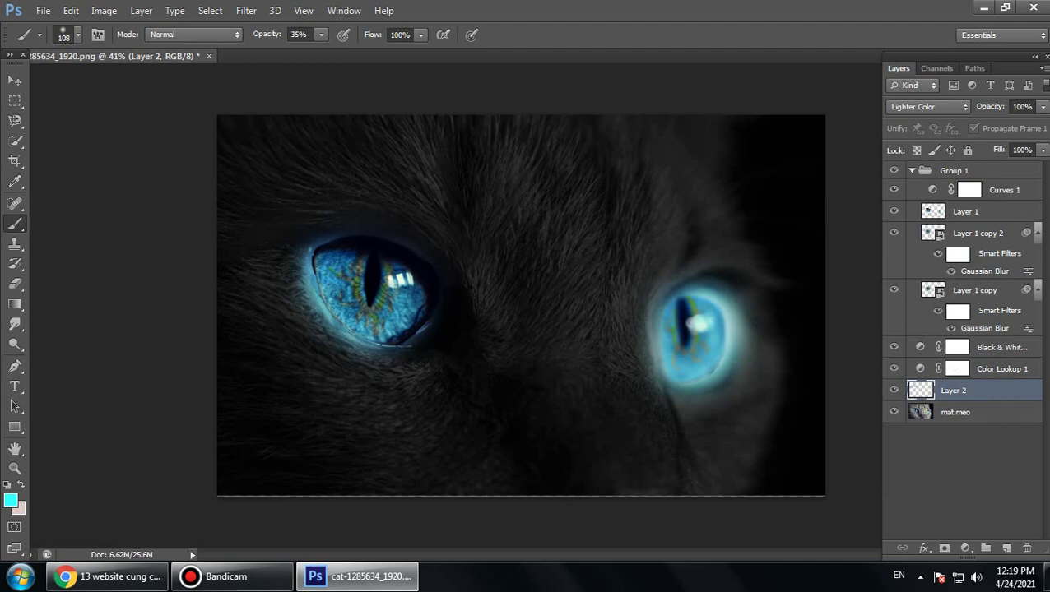
Delete the new layer above mat meo and add an empty layer at the top of Group 1.
key(Delete)
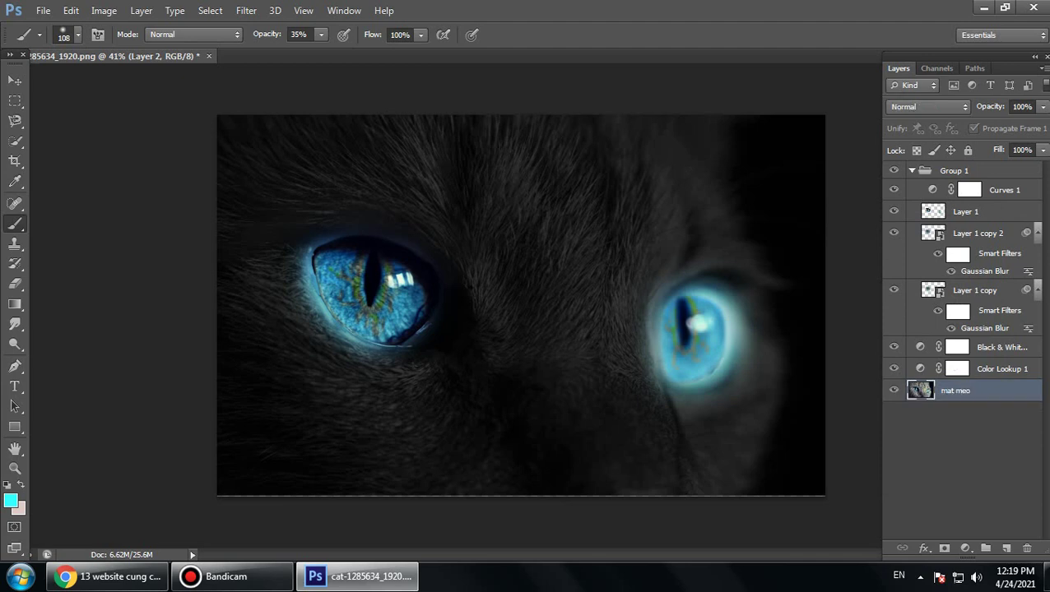
click(969, 171)
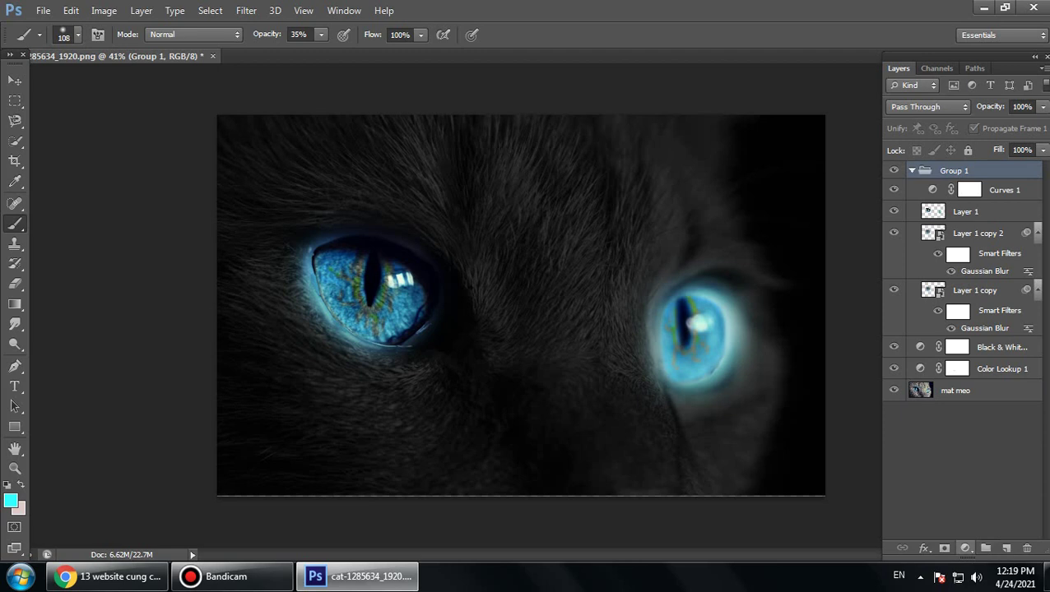
click(1005, 548)
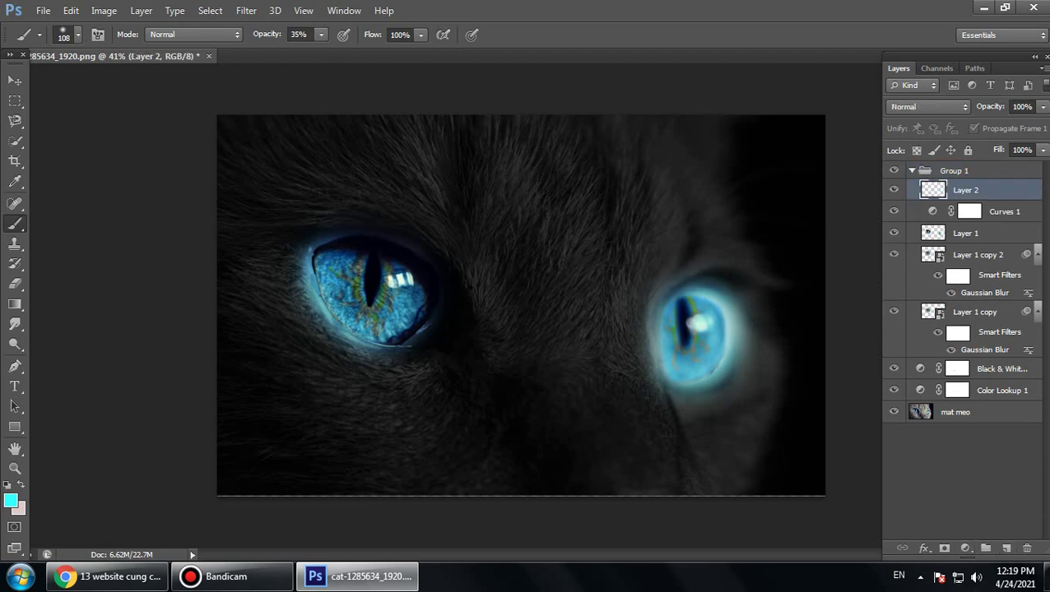
Paint a soft cyan stroke along the brow above the left-hand eye, redoing it once slightly higher.
drag(437, 258, 374, 226)
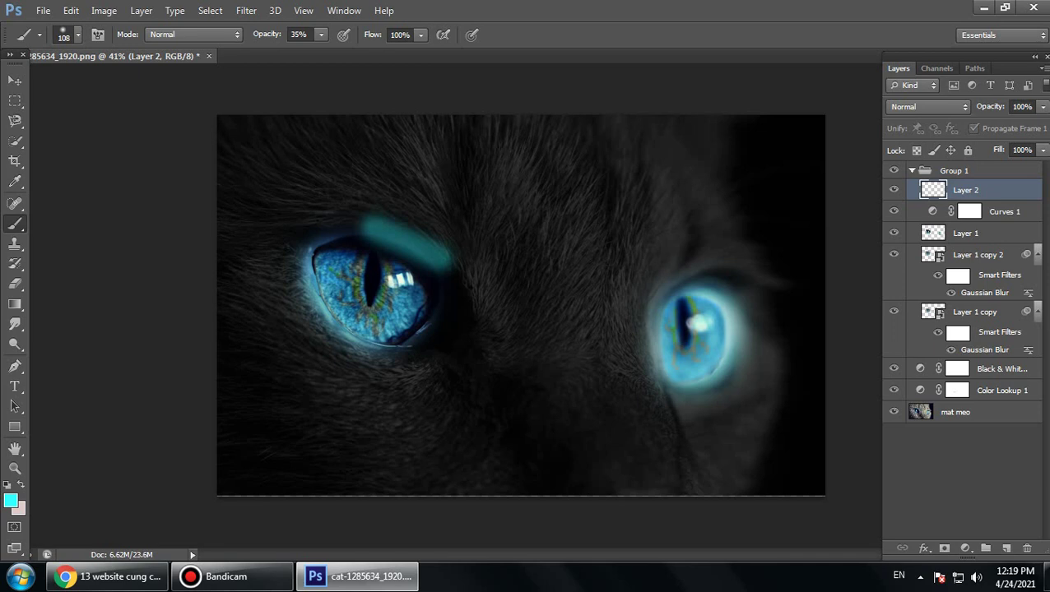
key(ctrl+z)
drag(440, 245, 352, 217)
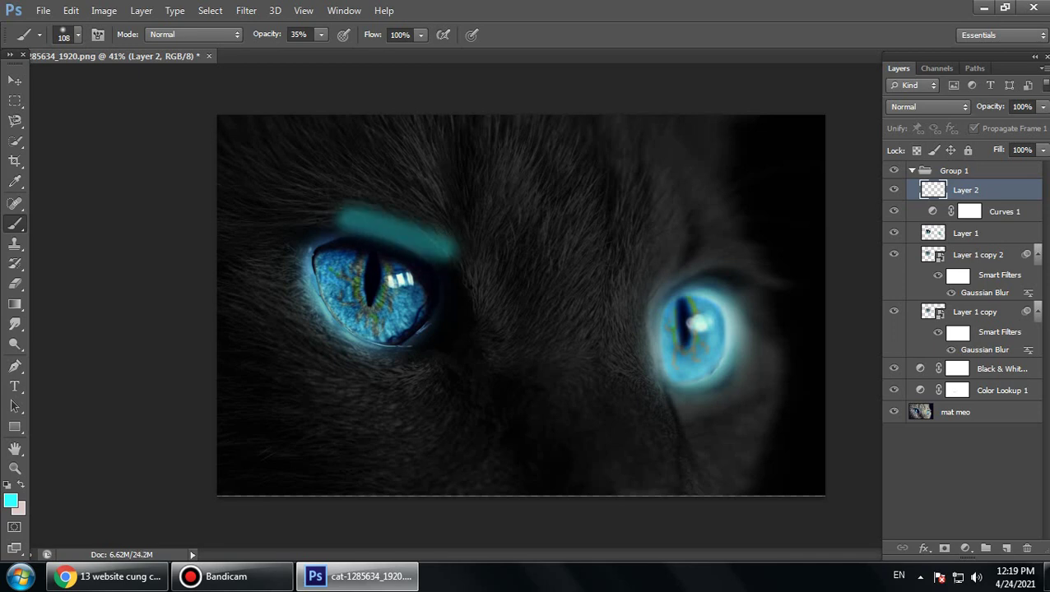
Try the Linear Dodge (Add), Screen and Color Dodge blend modes on the brow-stroke layer, adding a stroke in blue sampled from the left-hand eye.
click(928, 106)
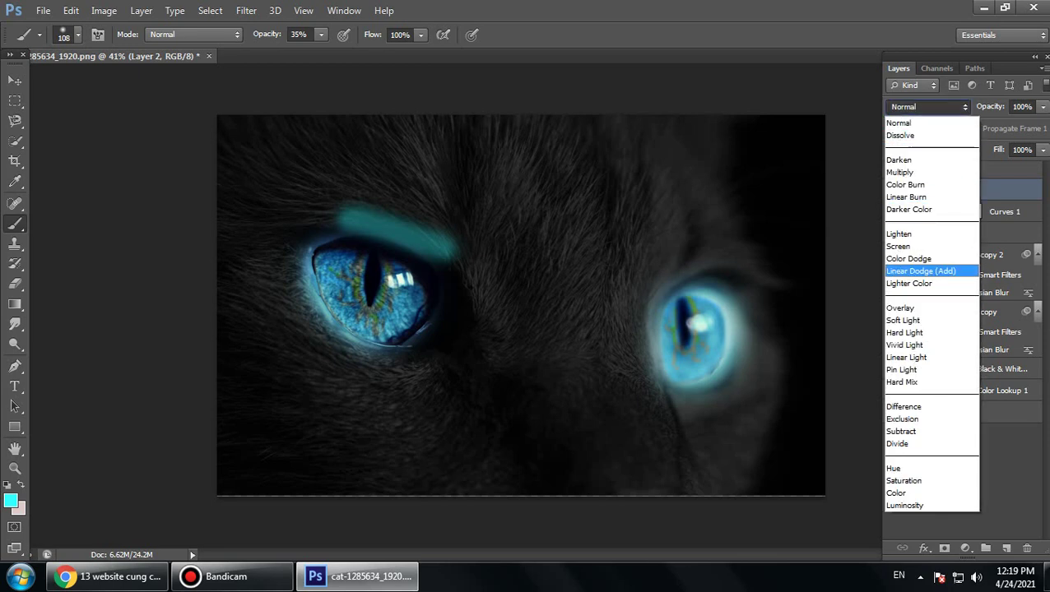
click(921, 269)
key(Up)
key(Up)
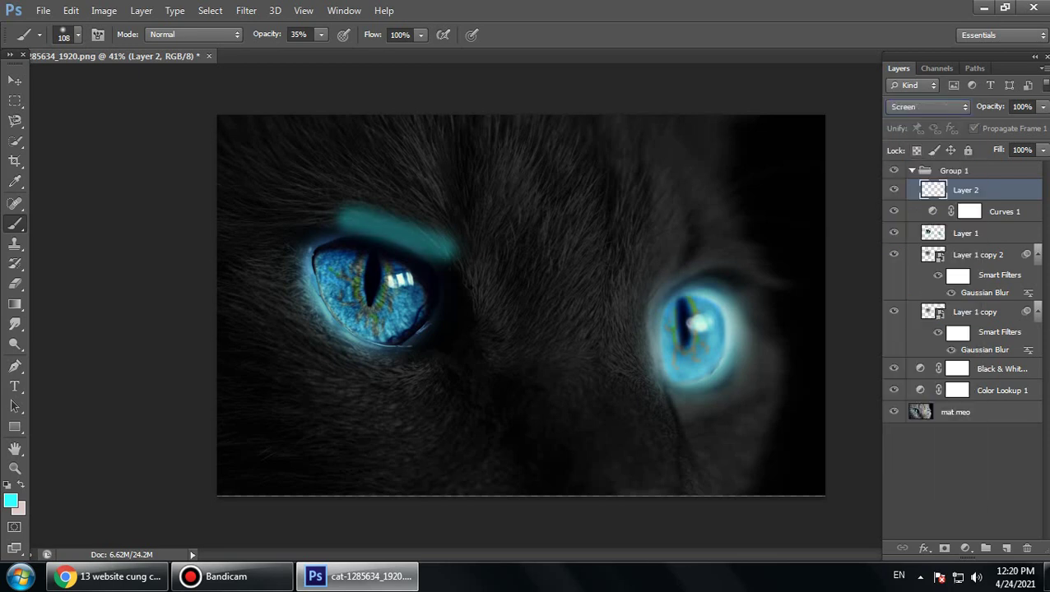
key(Down)
key(Down)
key(Up)
key(Down)
alt+click(336, 284)
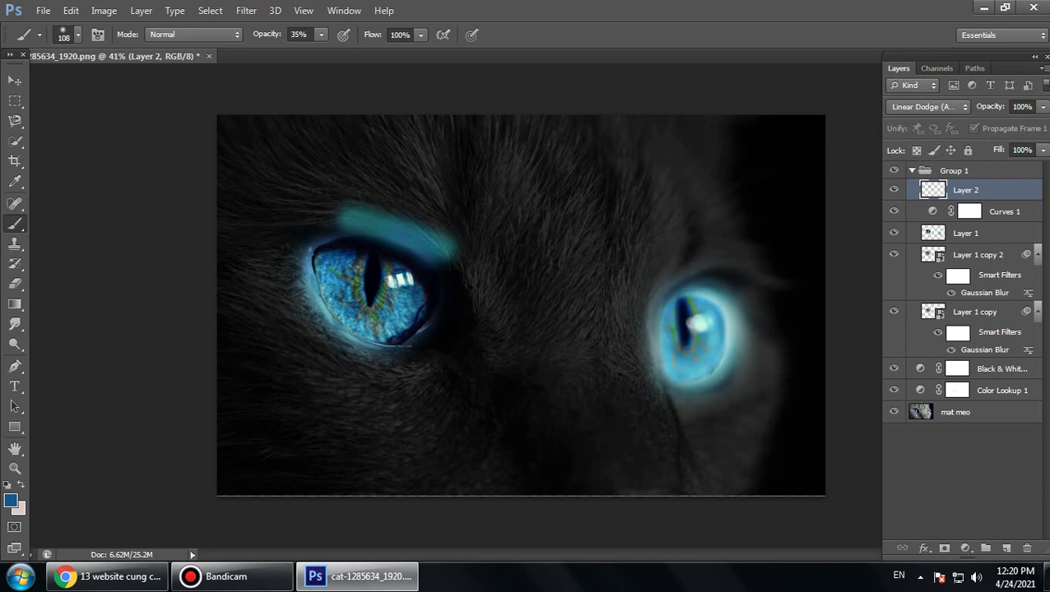
mouse_move(461, 262)
mouse_down()
mouse_move(452, 327)
mouse_move(393, 356)
mouse_move(309, 326)
mouse_move(296, 231)
mouse_move(365, 207)
mouse_up()
Undo the brow strokes, the blend mode changes and the creation of their layer.
key(ctrl+alt+z)
key(ctrl+alt+z)
key(ctrl+alt+z)
key(ctrl+alt+z)
key(ctrl+alt+z)
key(ctrl+alt+z)
key(ctrl+alt+z)
key(ctrl+alt+z)
key(ctrl+alt+z)
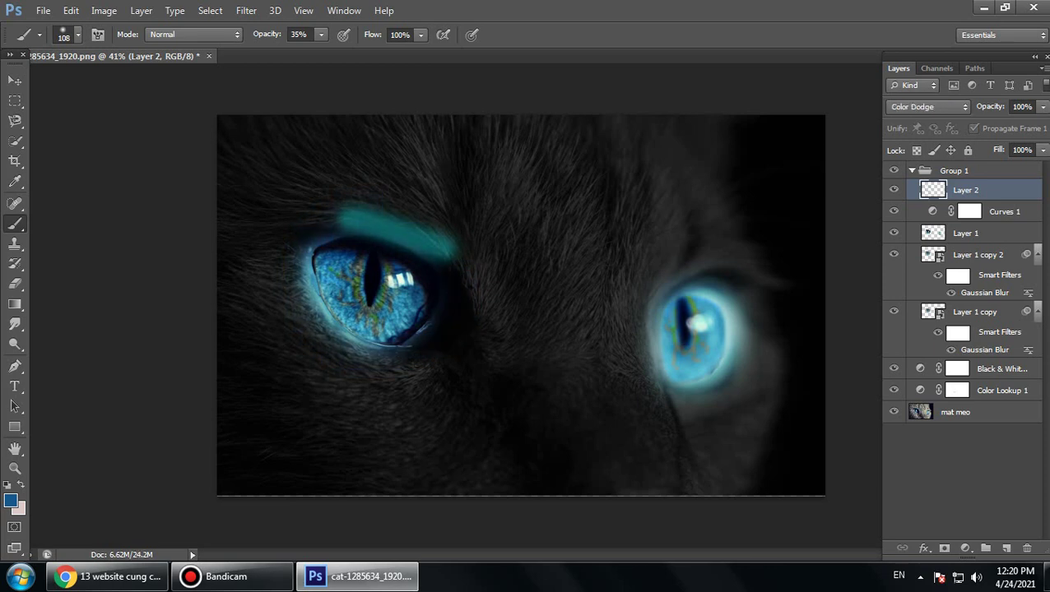
key(ctrl+alt+z)
key(ctrl+alt+z)
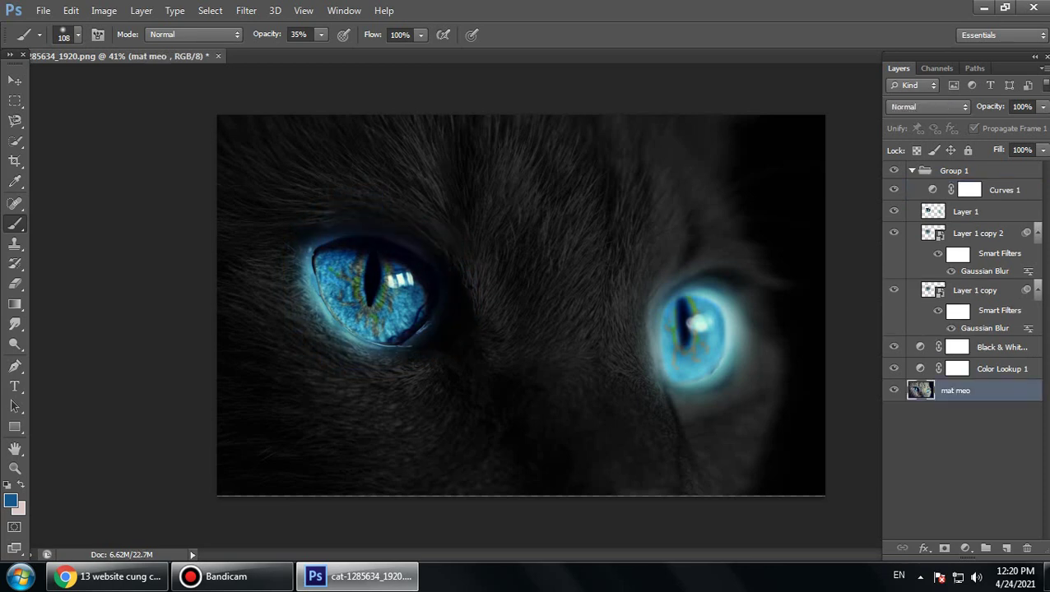
Lock the image pixels of the mat meo layer and add an empty layer at the top of Group 1.
click(934, 151)
click(955, 171)
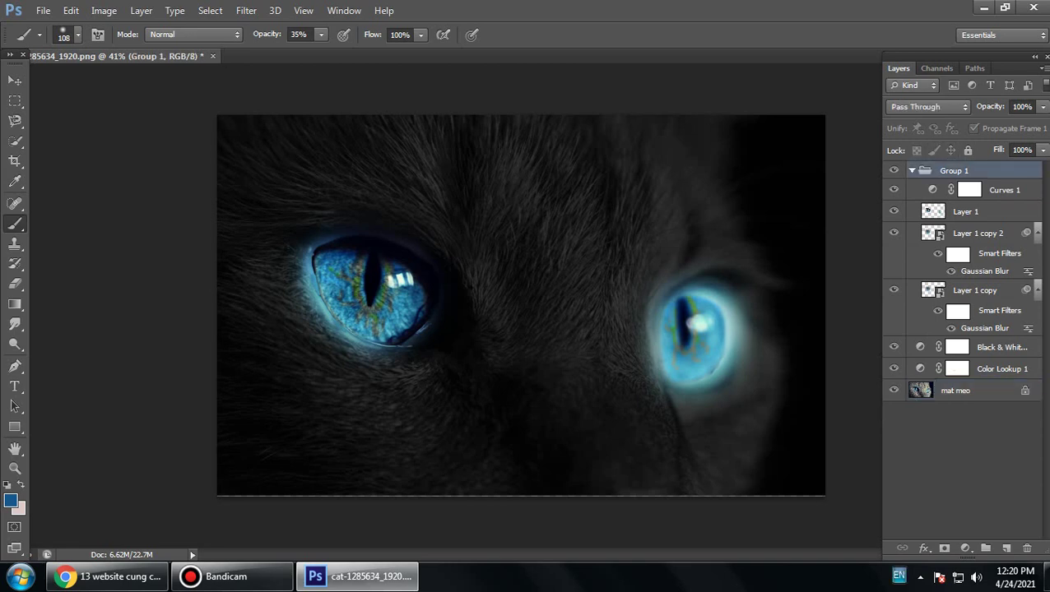
click(1005, 548)
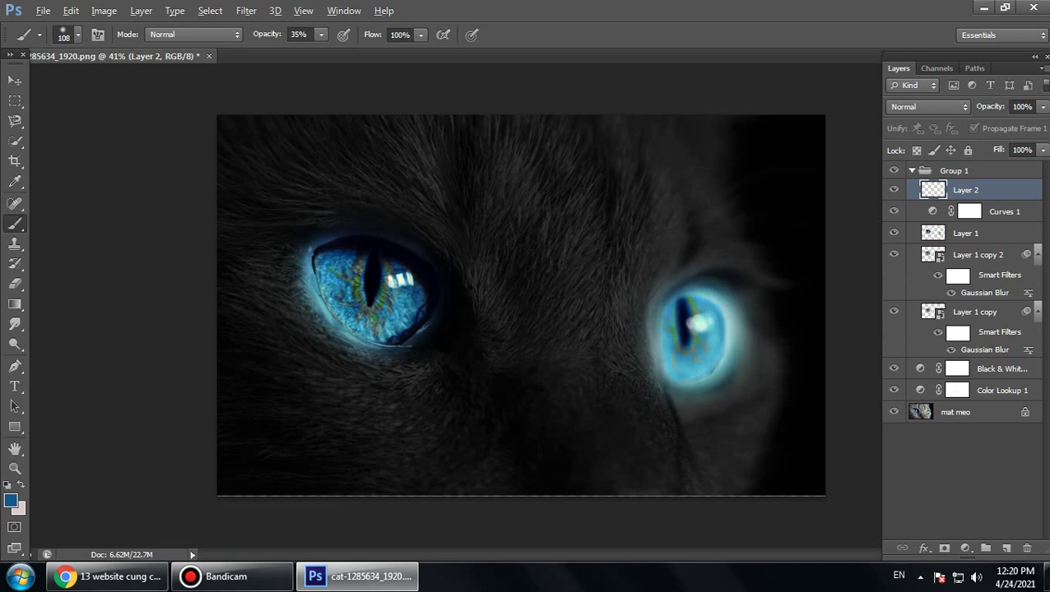
Sample the light teal from the left-hand eye's glowing rim, and undo the test dabs beside its inner corner.
click(445, 227)
key(ctrl+z)
alt+click(317, 309)
click(452, 273)
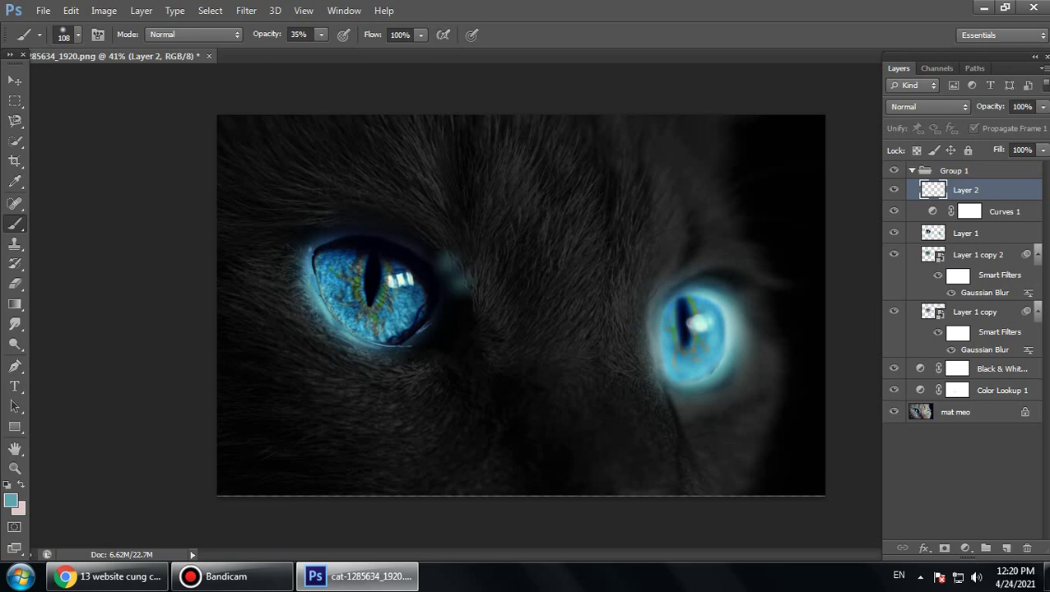
key(ctrl+z)
key(ctrl+alt+z)
key(ctrl+alt+z)
Enlarge the soft brush to 484 px with 0% hardness.
click(78, 35)
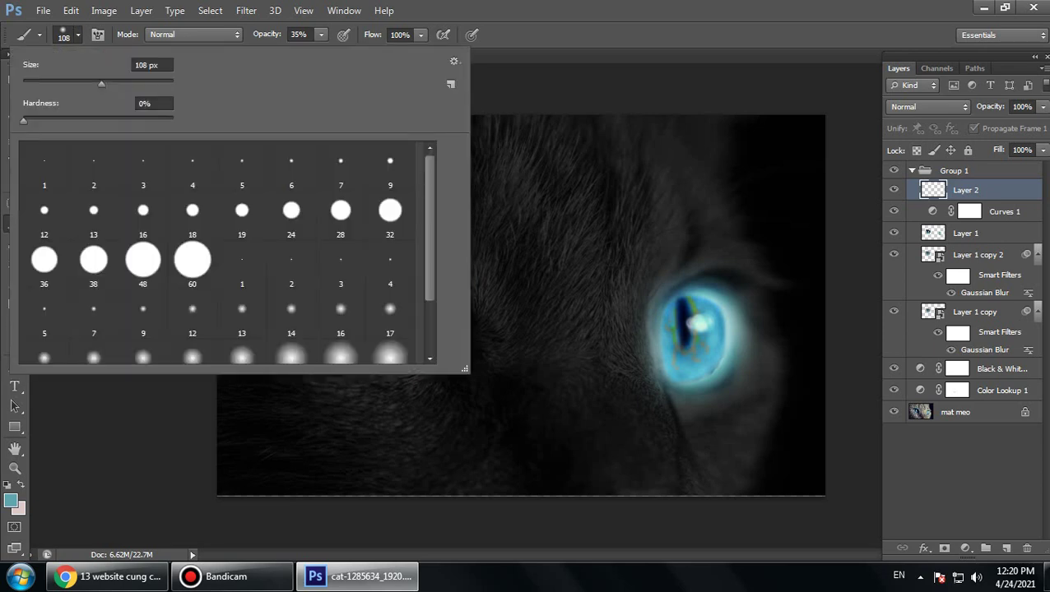
click(390, 354)
drag(68, 84, 135, 84)
key(Return)
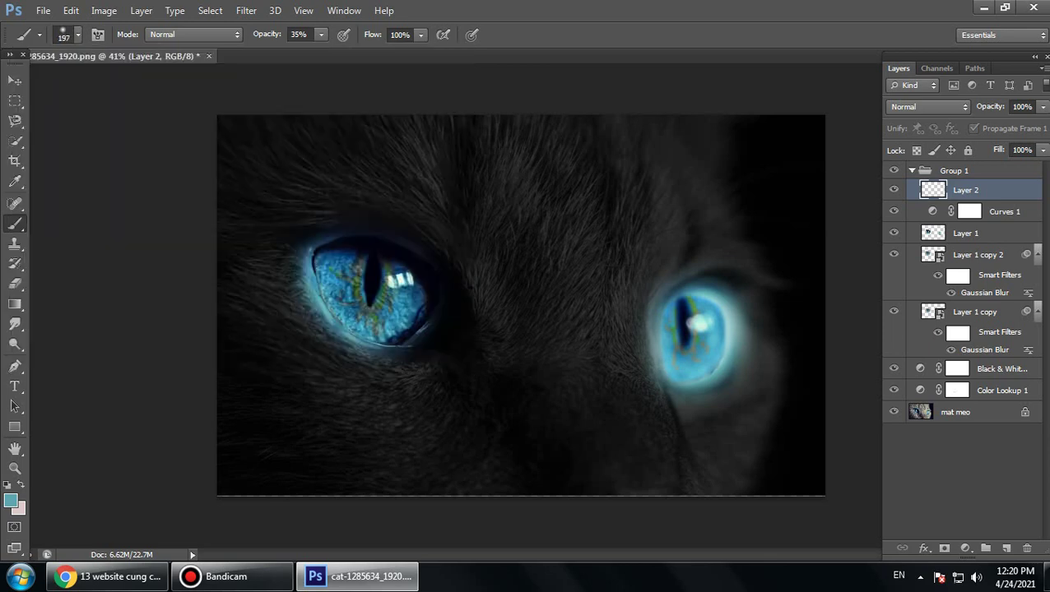
click(78, 35)
drag(135, 84, 162, 84)
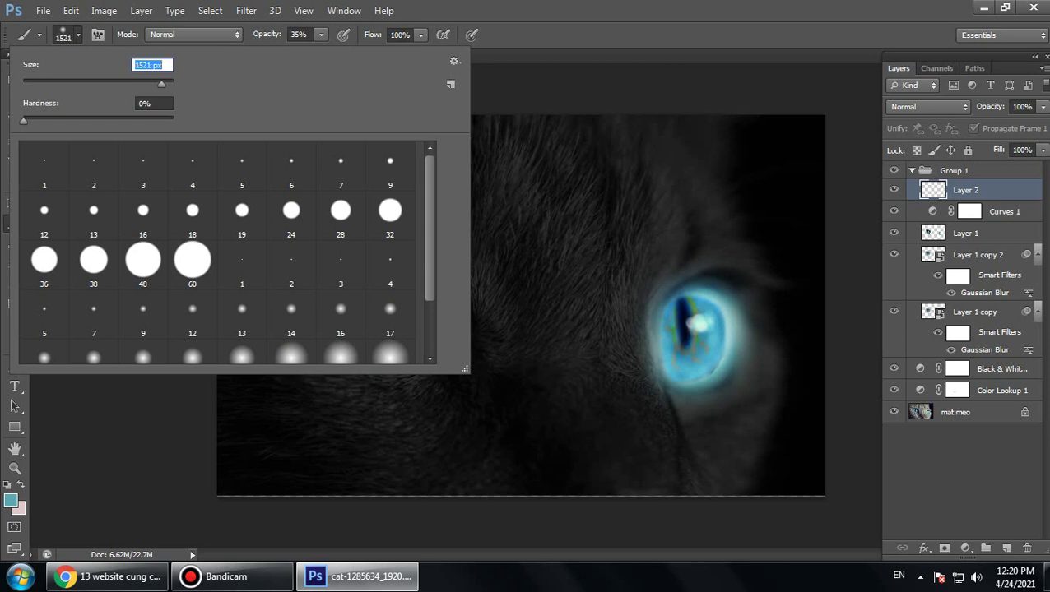
click(78, 37)
click(78, 35)
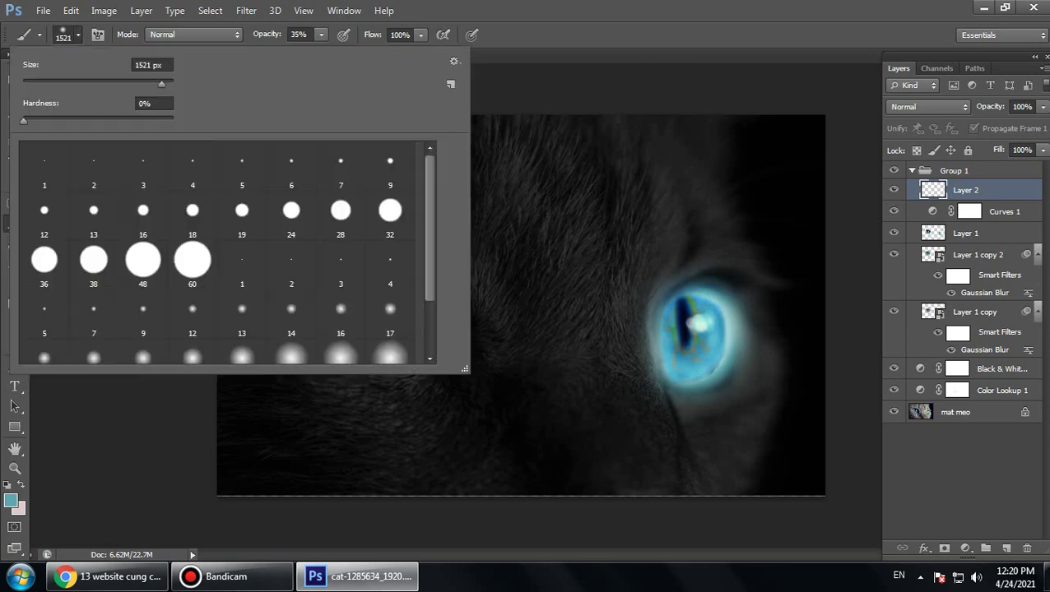
drag(161, 84, 157, 84)
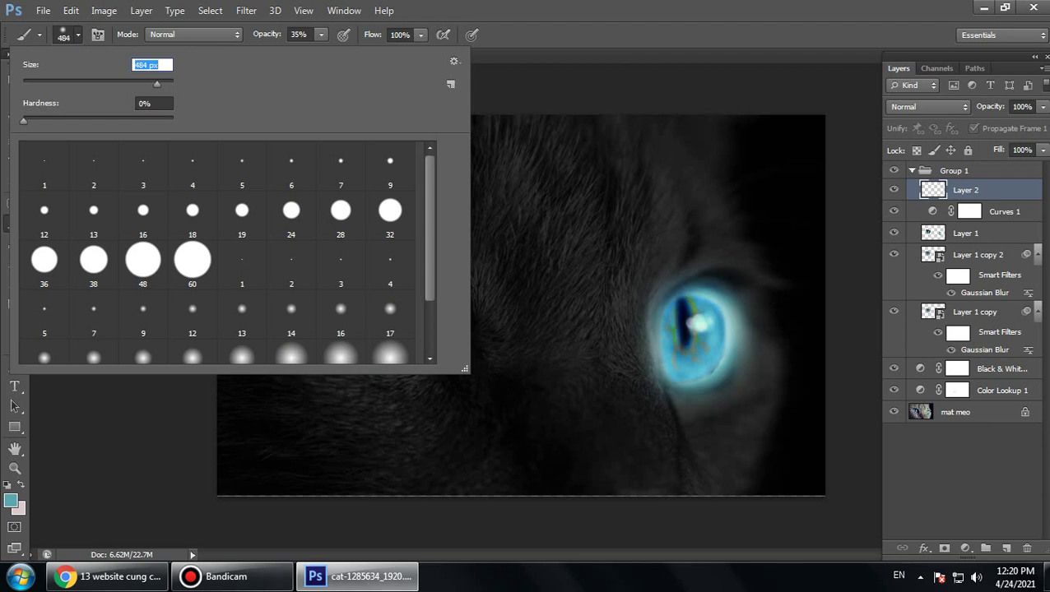
key(Return)
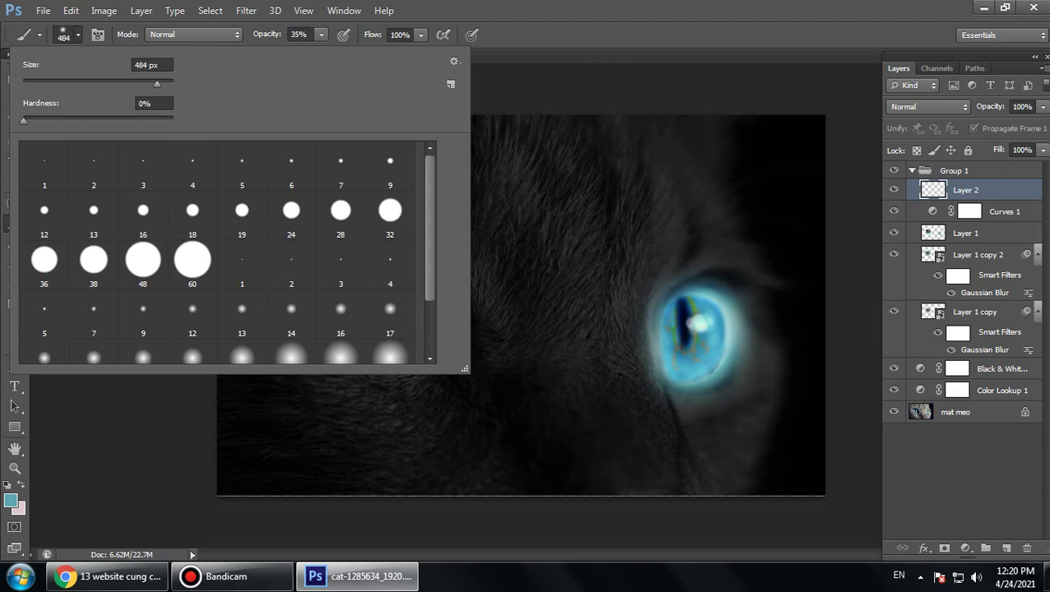
key(Return)
Dab soft teal light over the left-hand eye and its upper, inner and outer edges.
click(380, 256)
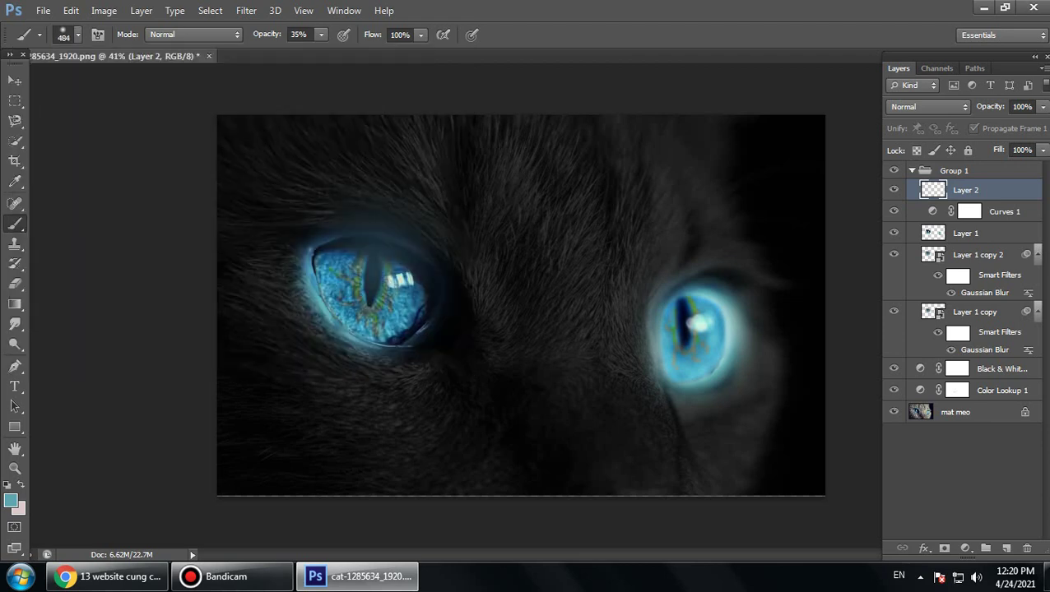
click(418, 303)
click(306, 257)
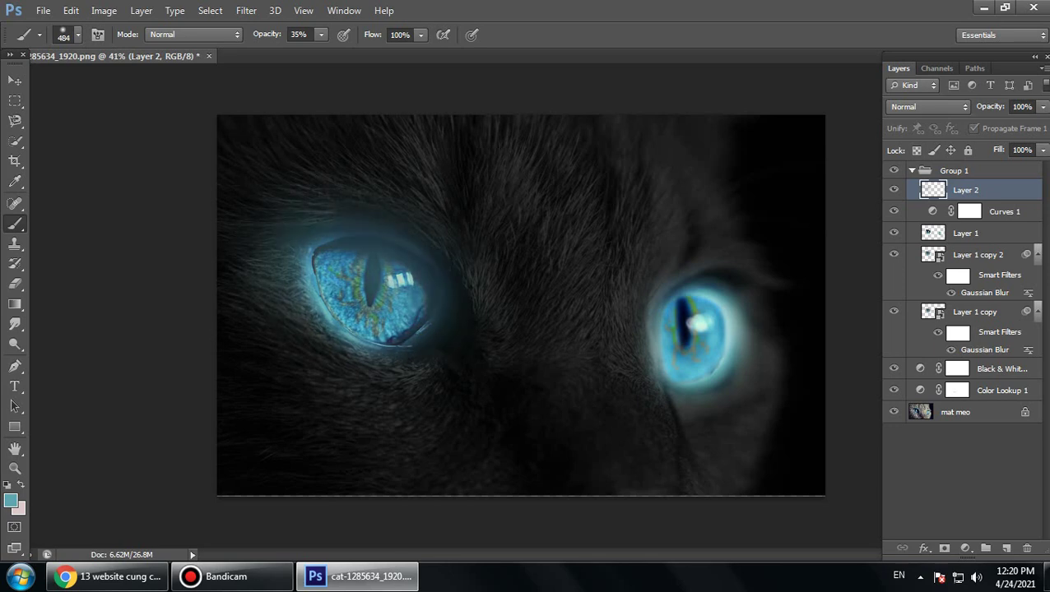
click(311, 304)
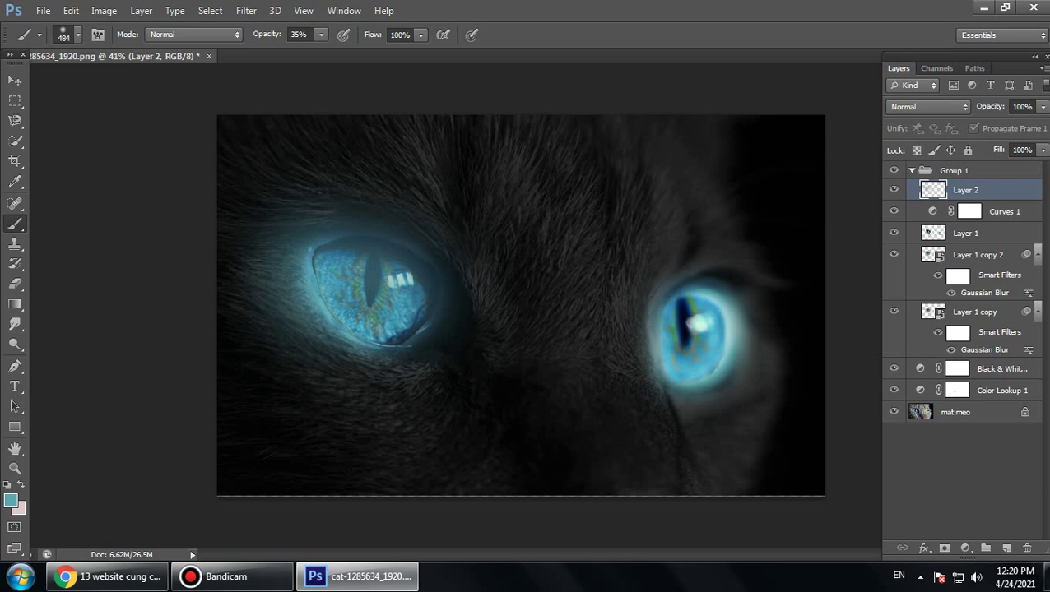
Set the teal layer's blend mode to Color Dodge and dab more light on the fur all around the left-hand eye.
click(928, 106)
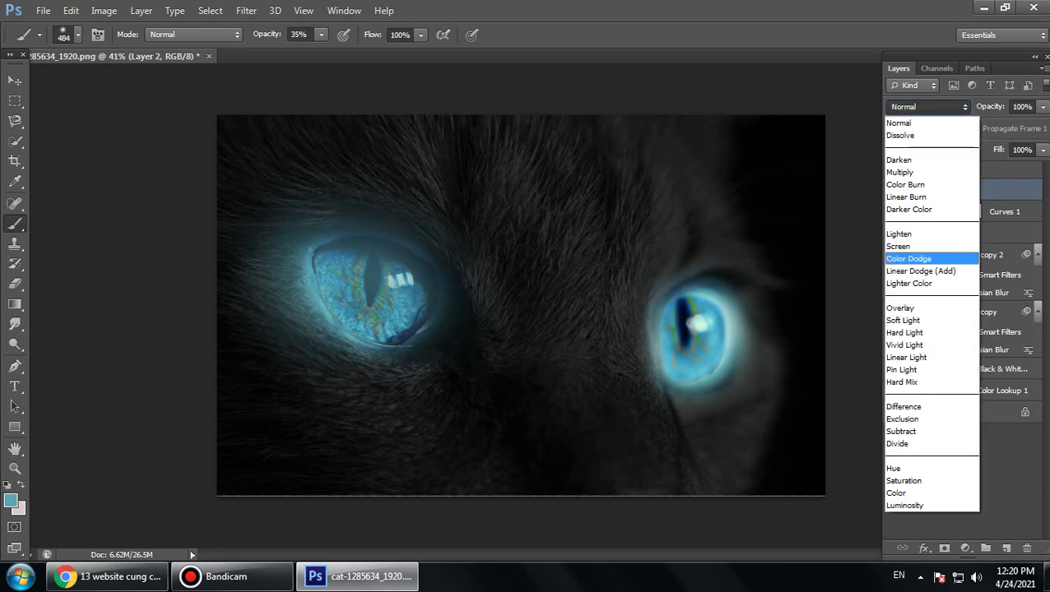
click(909, 259)
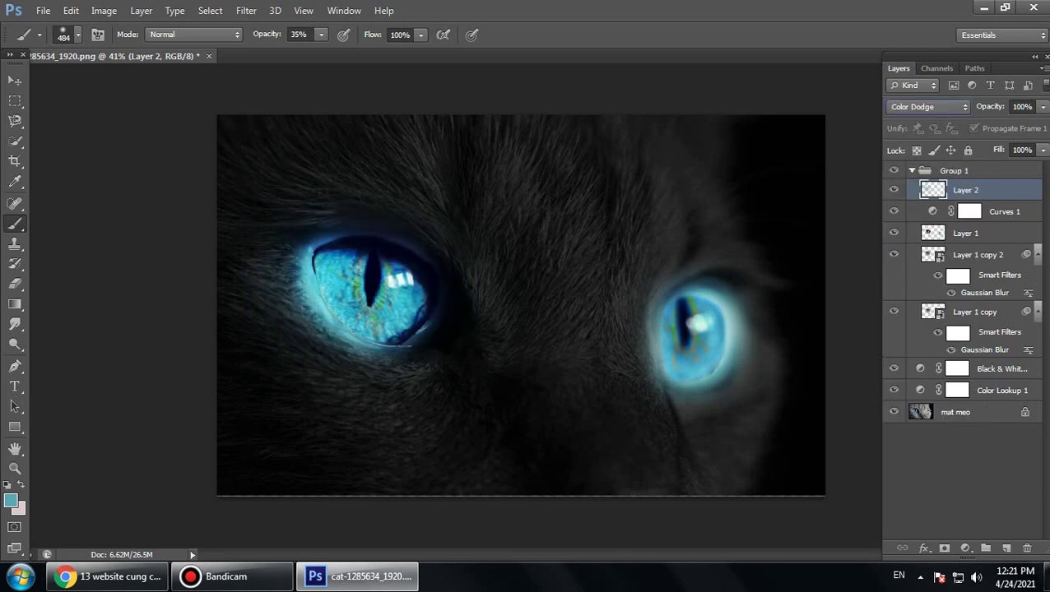
click(426, 223)
click(357, 232)
click(313, 264)
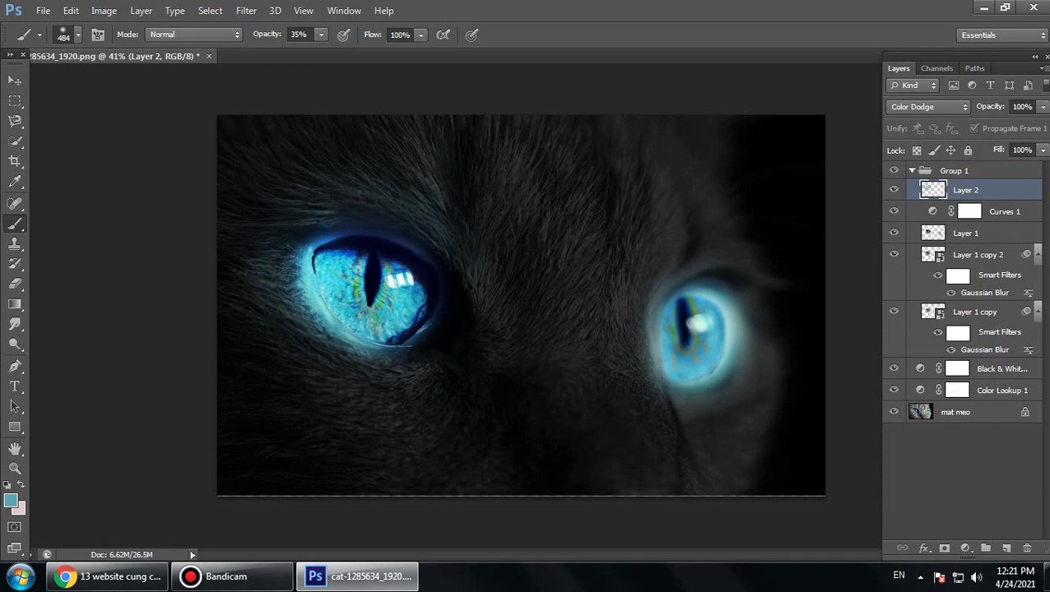
click(372, 341)
click(304, 317)
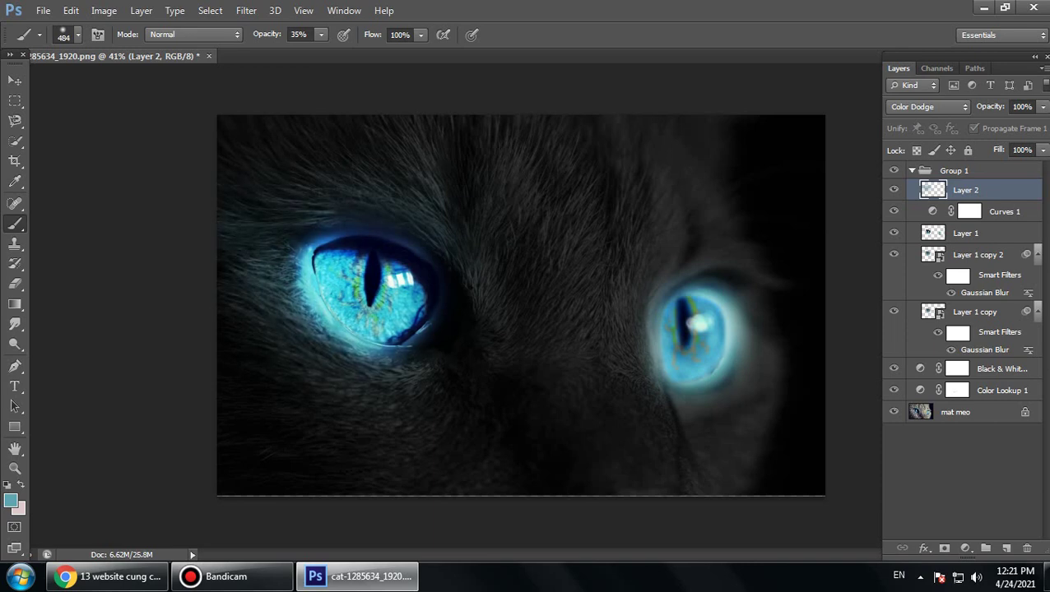
click(452, 305)
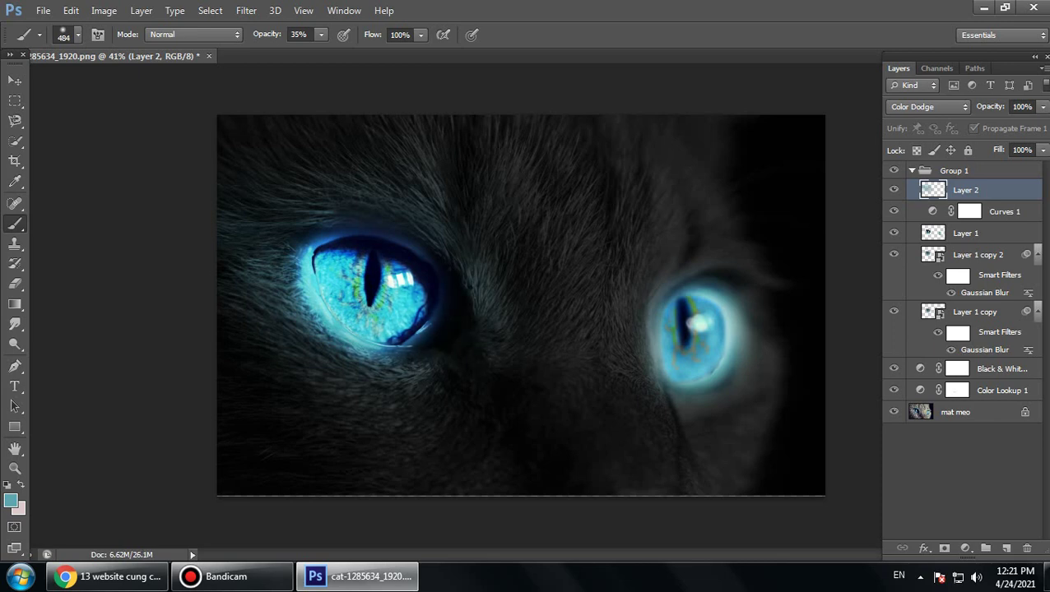
click(379, 350)
click(323, 328)
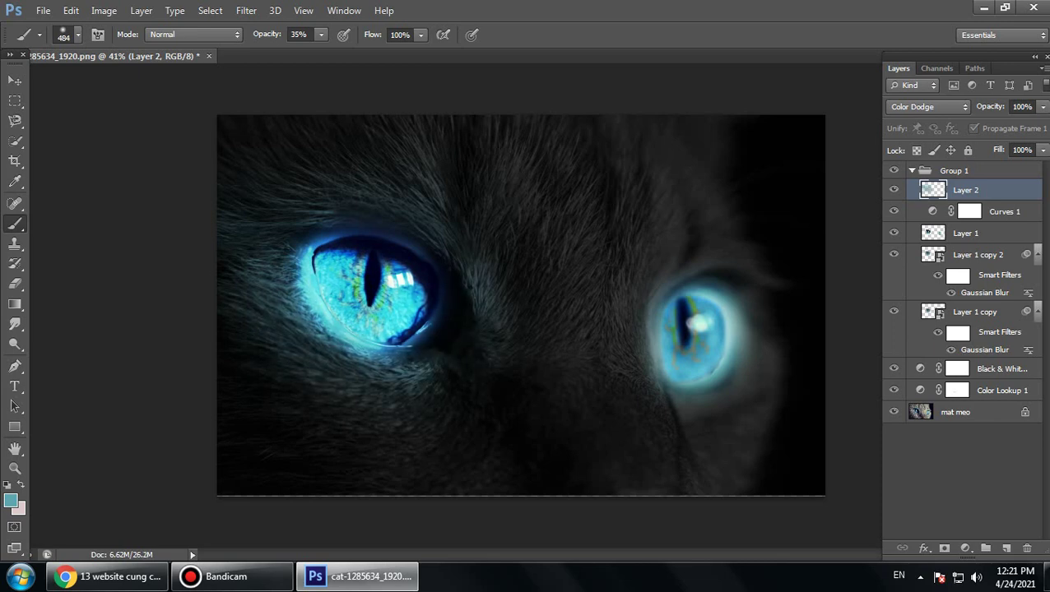
Dab teal light over the right-hand eye, around its rim and on the fur above it.
click(690, 332)
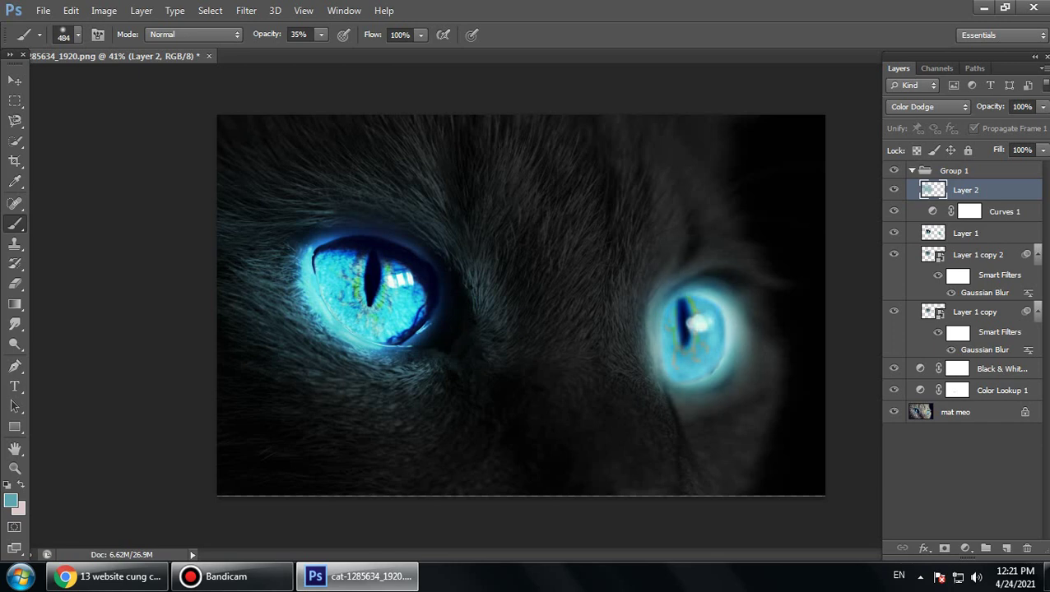
click(703, 297)
click(738, 343)
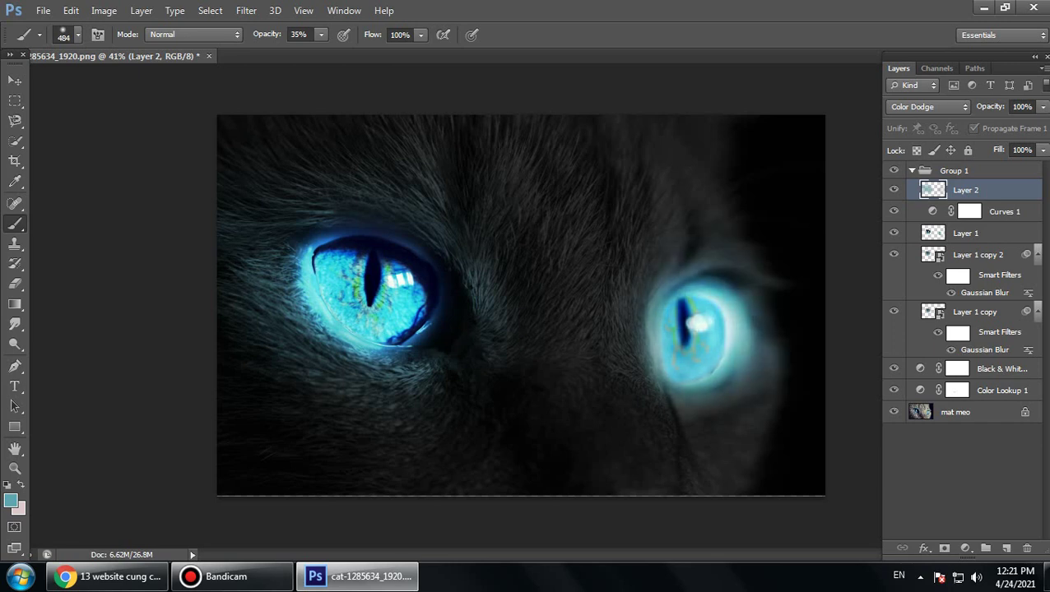
click(709, 393)
click(657, 336)
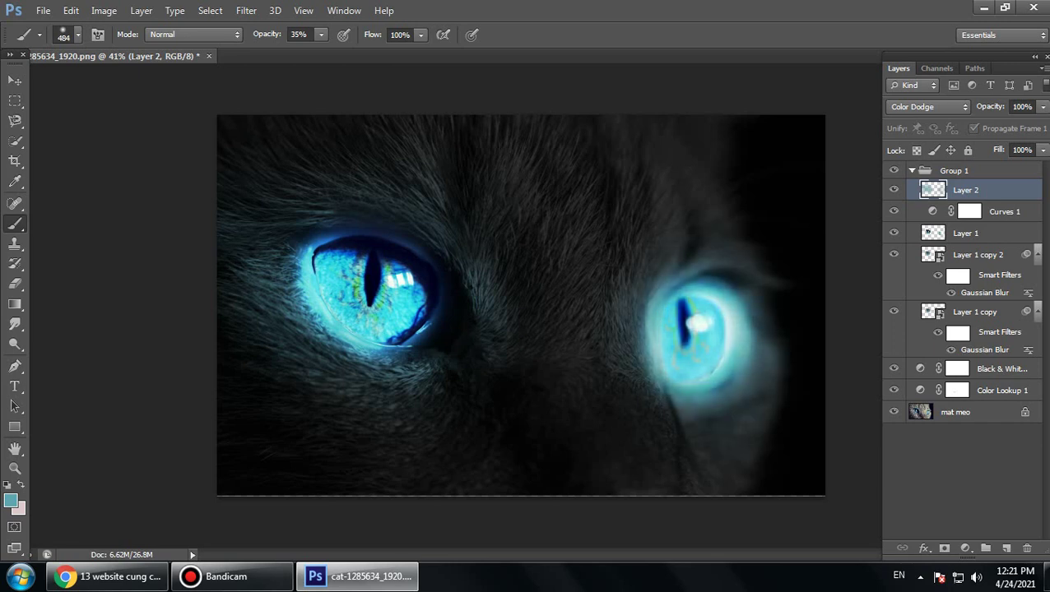
click(676, 273)
click(715, 260)
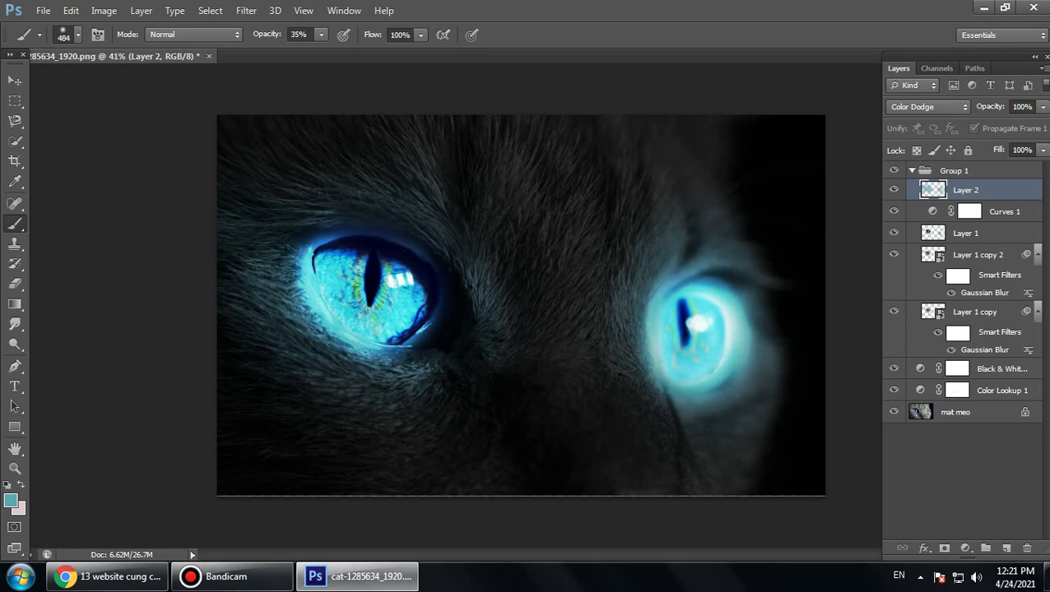
click(719, 220)
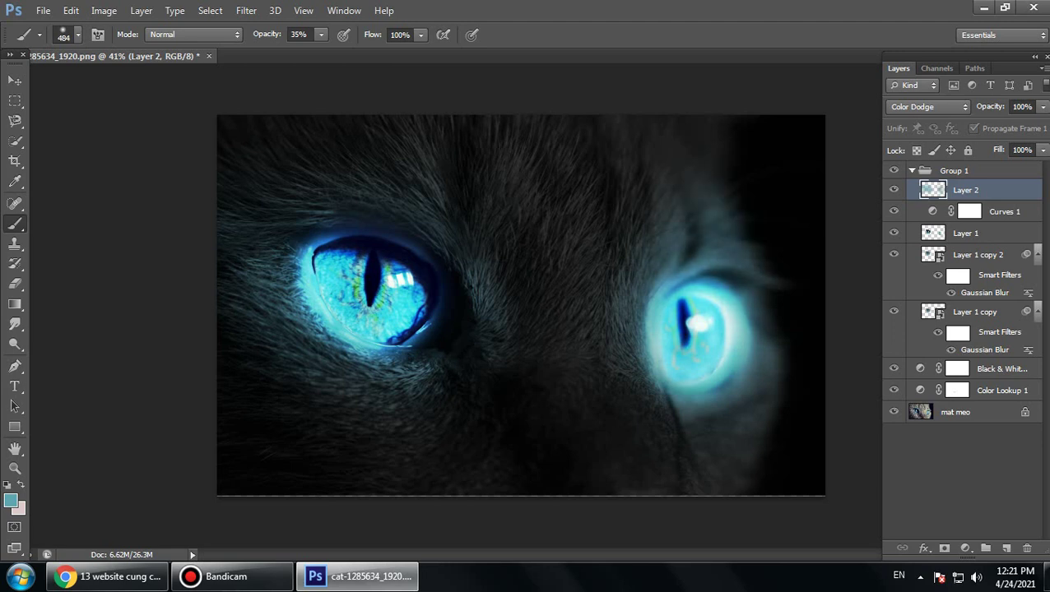
Spread teal light over the fur between the eyes, on the forehead and on the cheek below the left-hand eye.
click(510, 319)
click(499, 216)
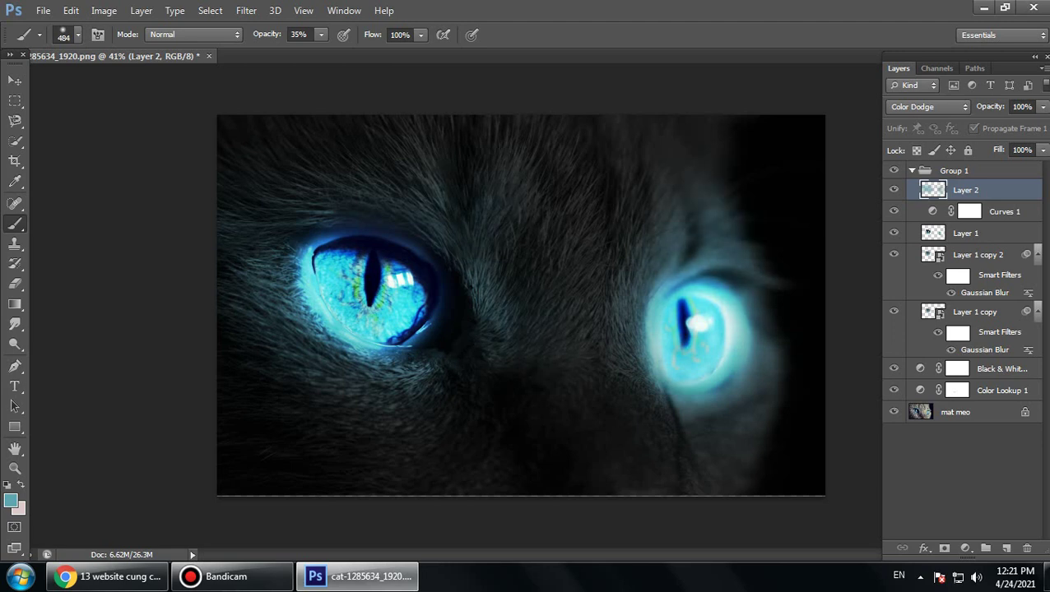
click(401, 163)
click(319, 174)
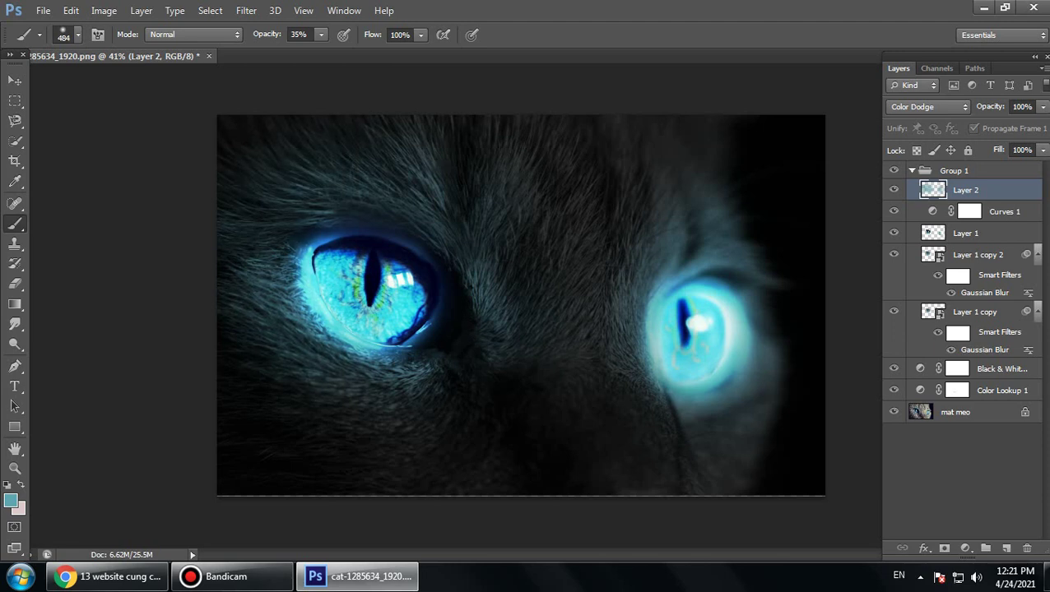
click(350, 375)
click(409, 383)
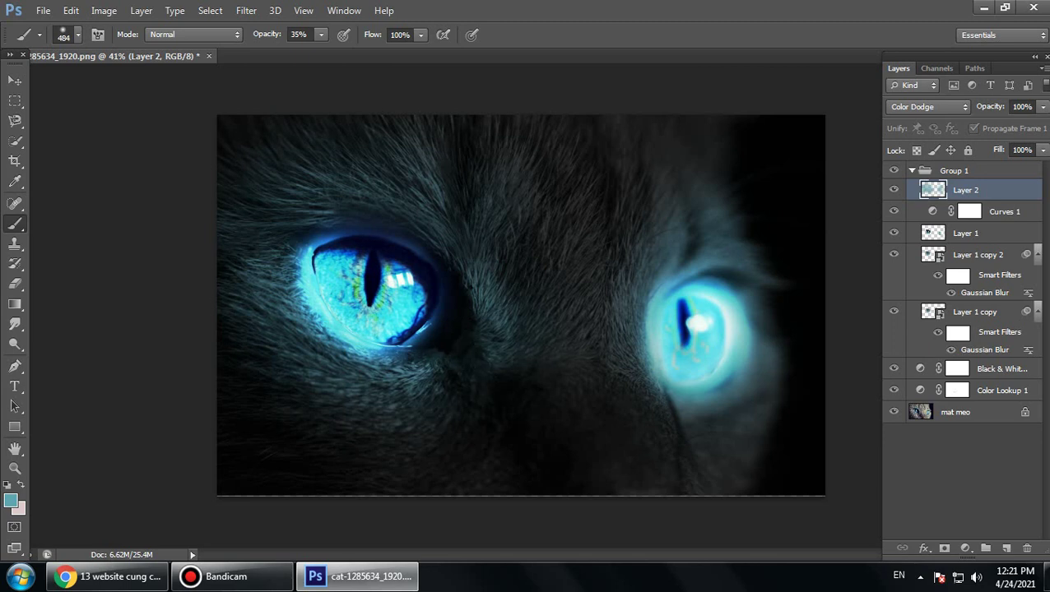
click(556, 327)
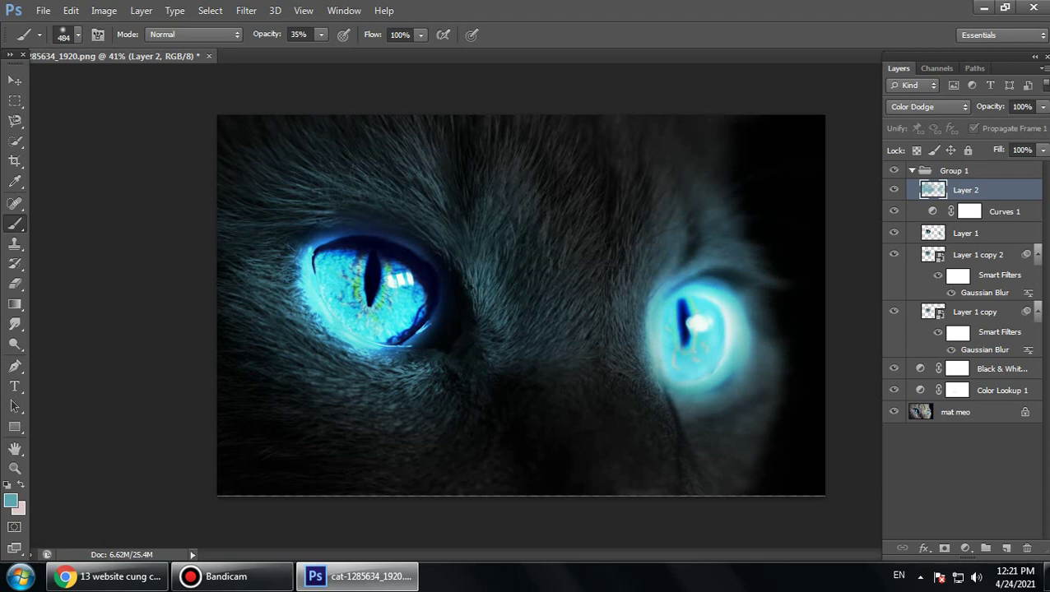
Save the edited image to the Desktop as cat-1285634_1920.jpg in JPEG format with quality 12 and Progressive with 3 scans.
scroll(567, 312, up, 4)
scroll(567, 313, down, 10)
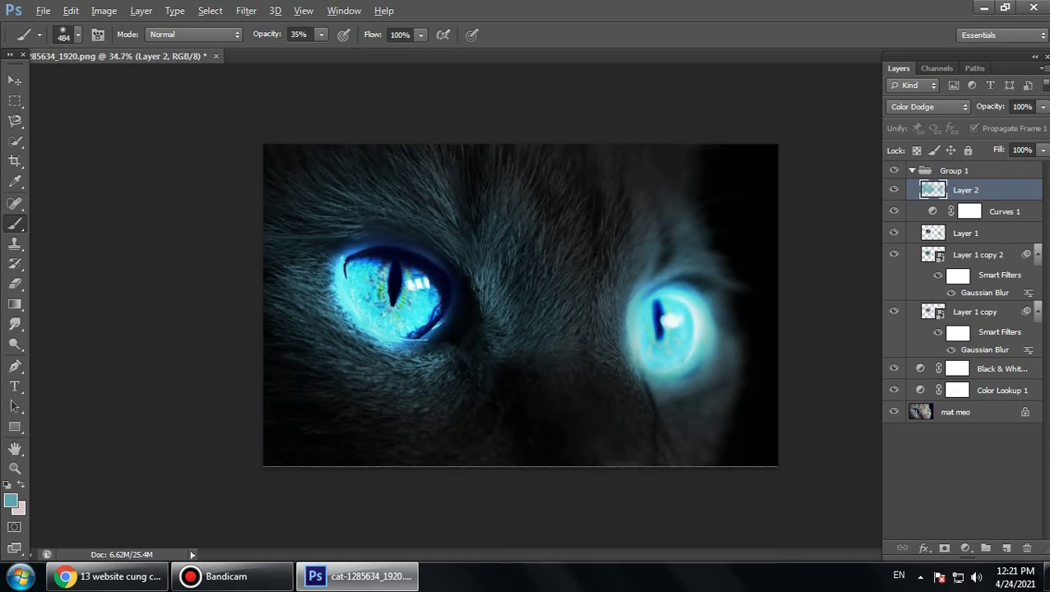
scroll(520, 304, up, 4)
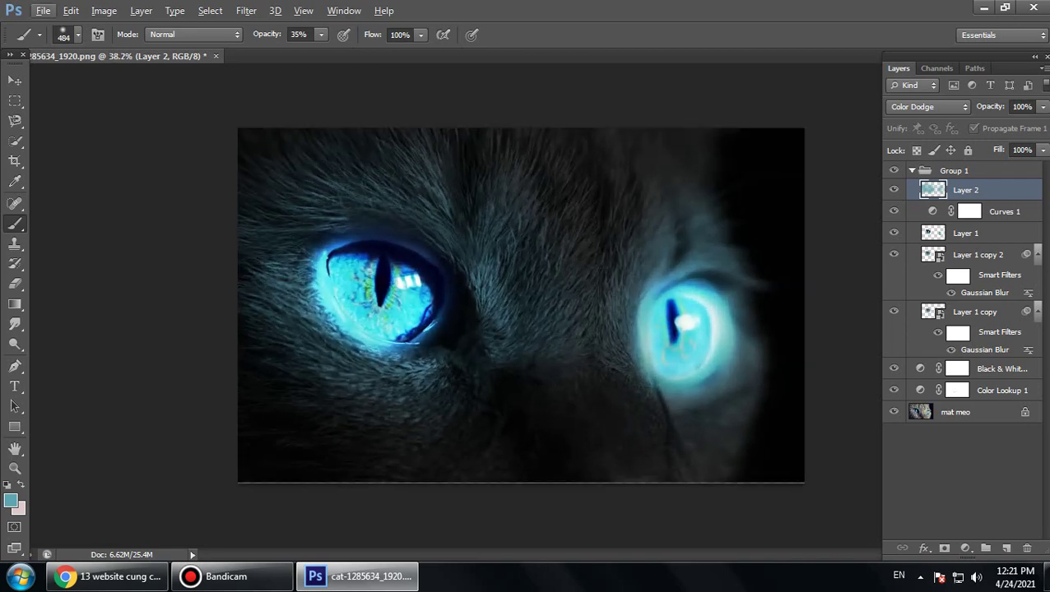
click(43, 10)
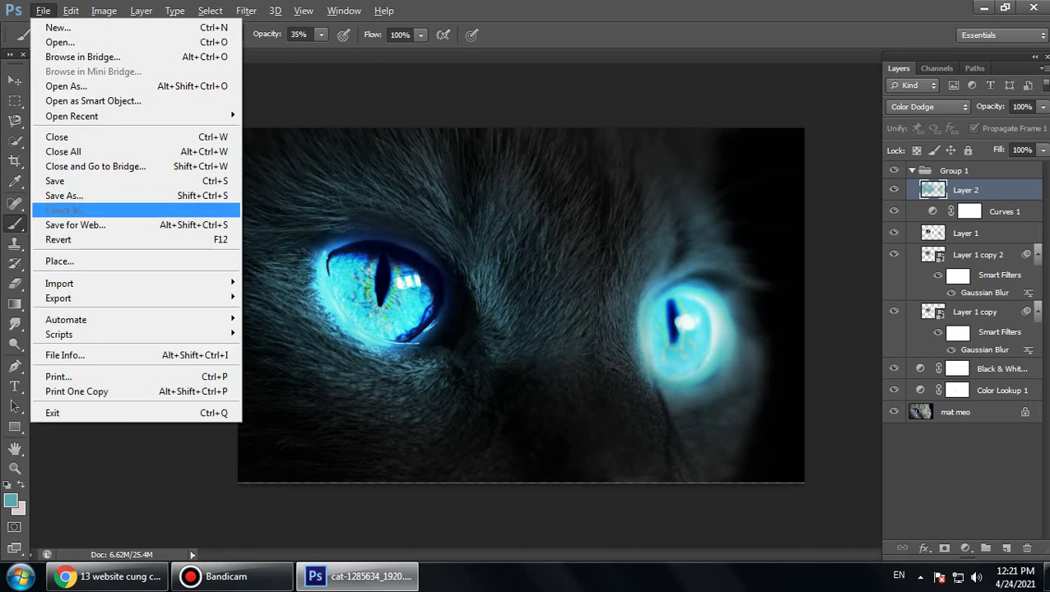
click(65, 196)
click(436, 351)
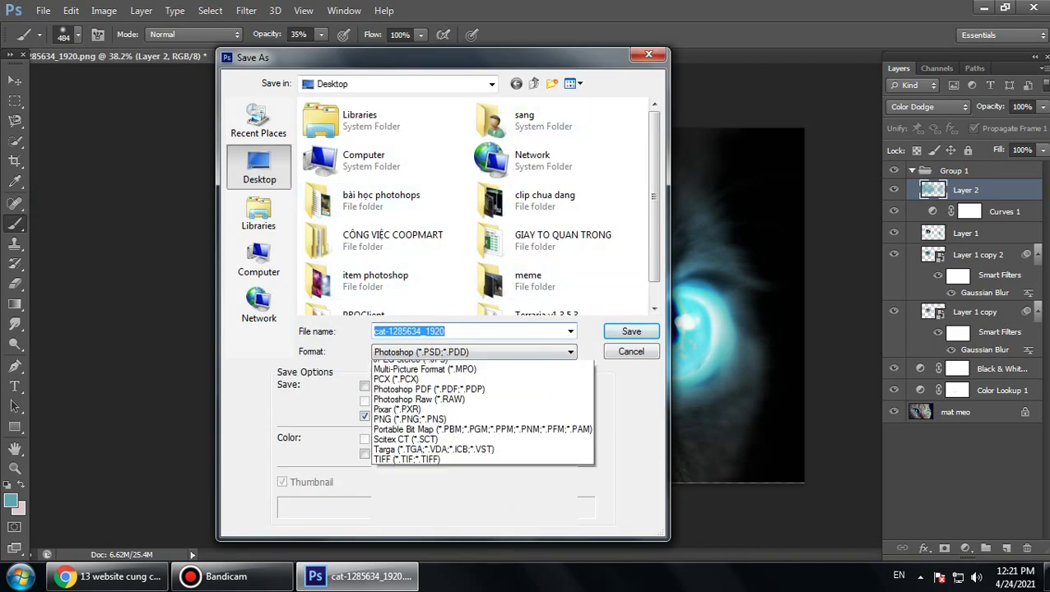
click(436, 456)
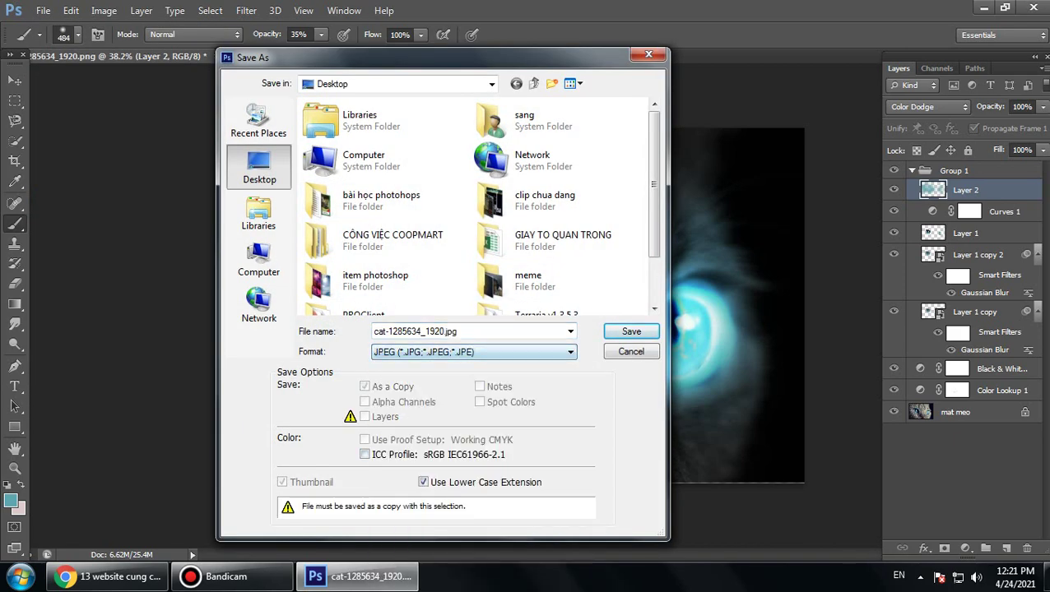
click(631, 330)
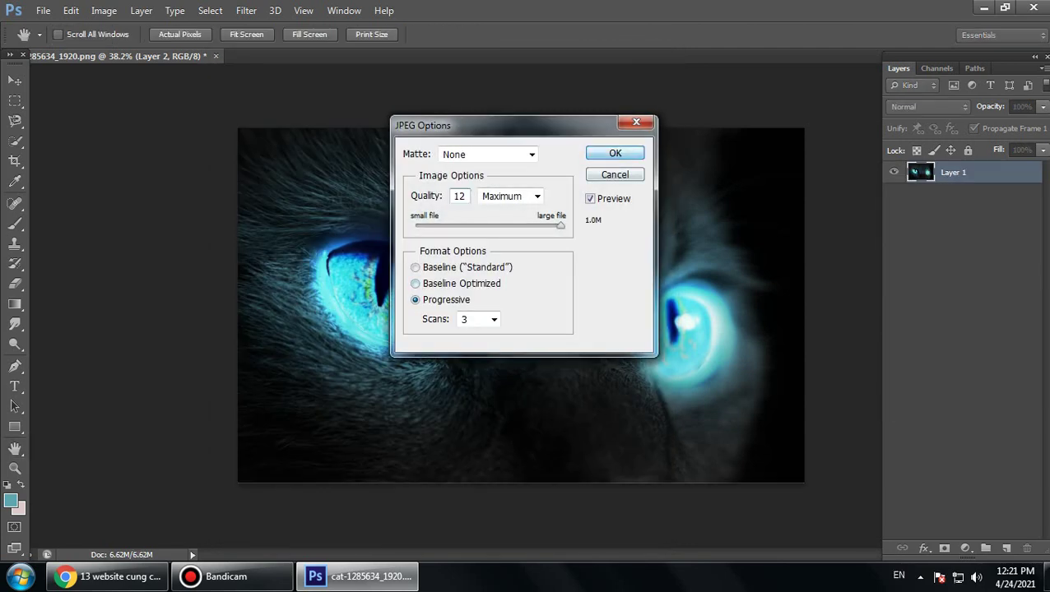
click(615, 153)
Switch to the desktop and place the saved JPEG and the original cat photo next to each other in the empty area.
click(983, 7)
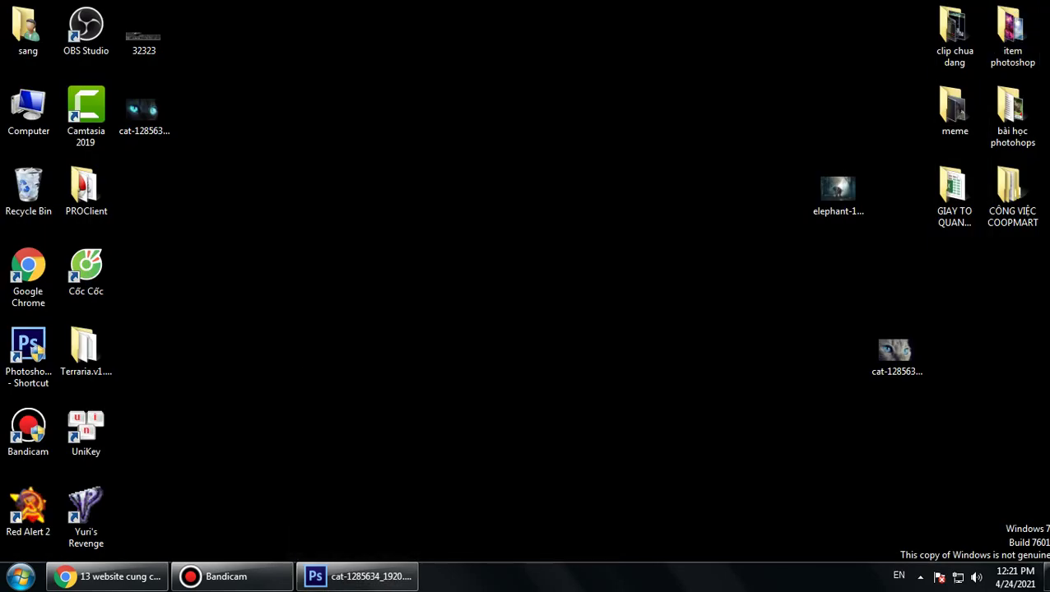
drag(145, 109, 433, 195)
click(895, 352)
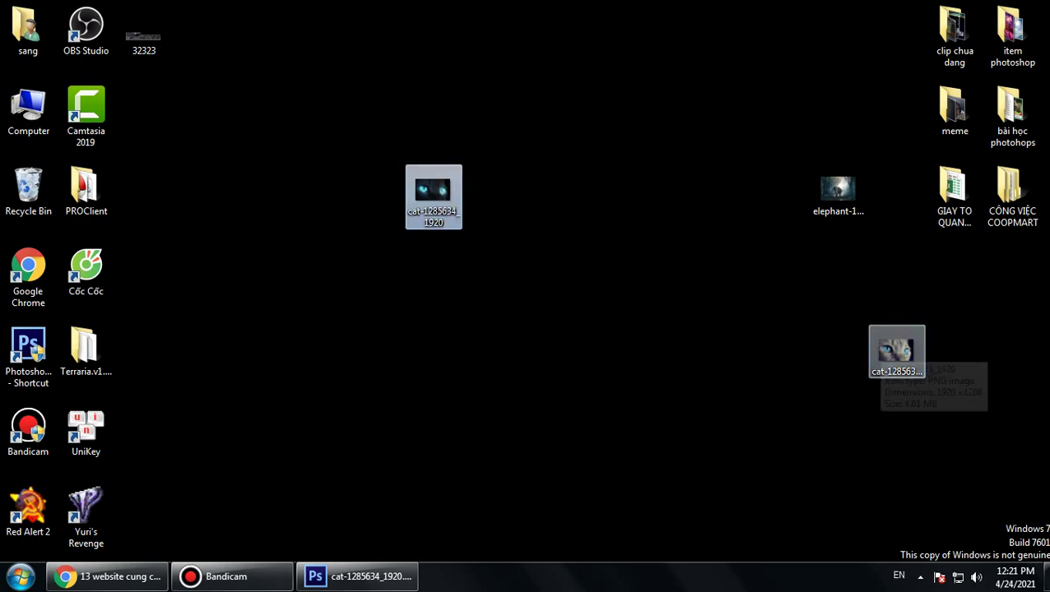
drag(895, 352, 491, 196)
Open the original cat photo in Windows Photo Viewer and move its restored-down window aside.
double_click(491, 195)
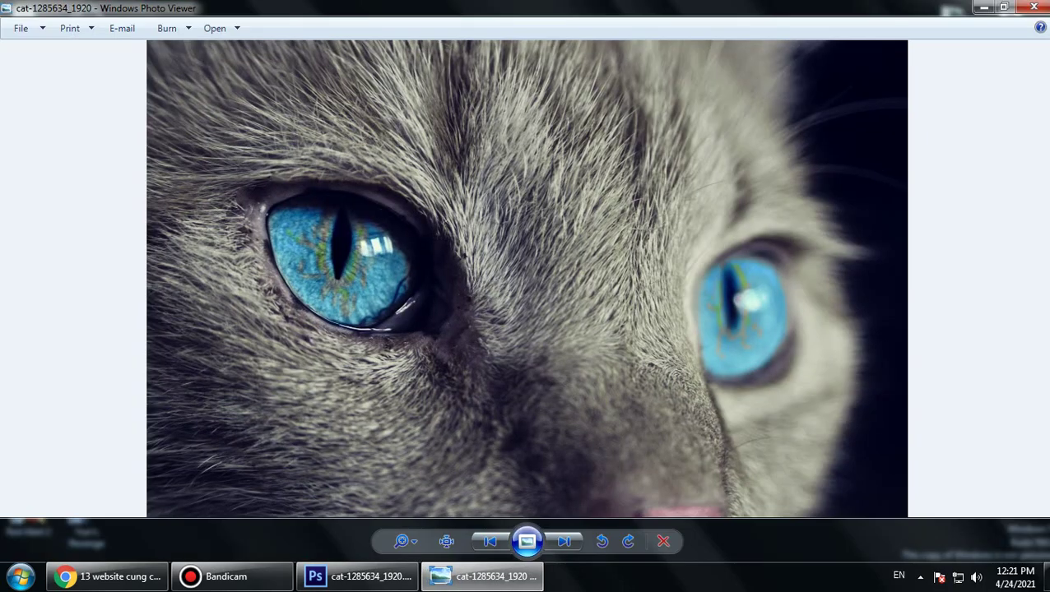
click(1001, 7)
drag(609, 30, 886, 38)
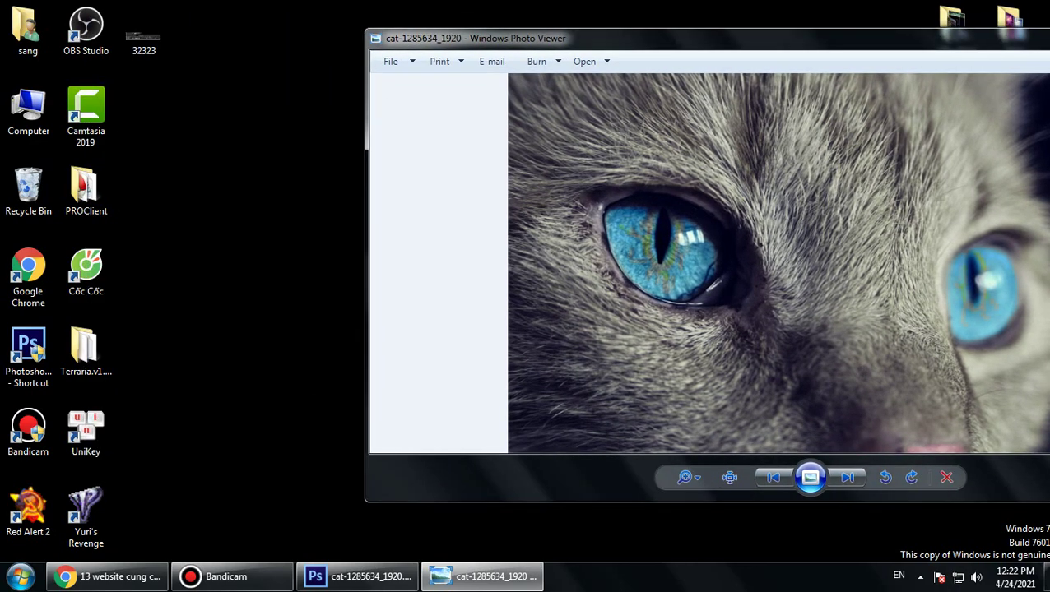
drag(492, 38, 609, 39)
Open the edited cat JPEG in a second Windows Photo Viewer window and arrange it beside the original photo's window.
double_click(432, 191)
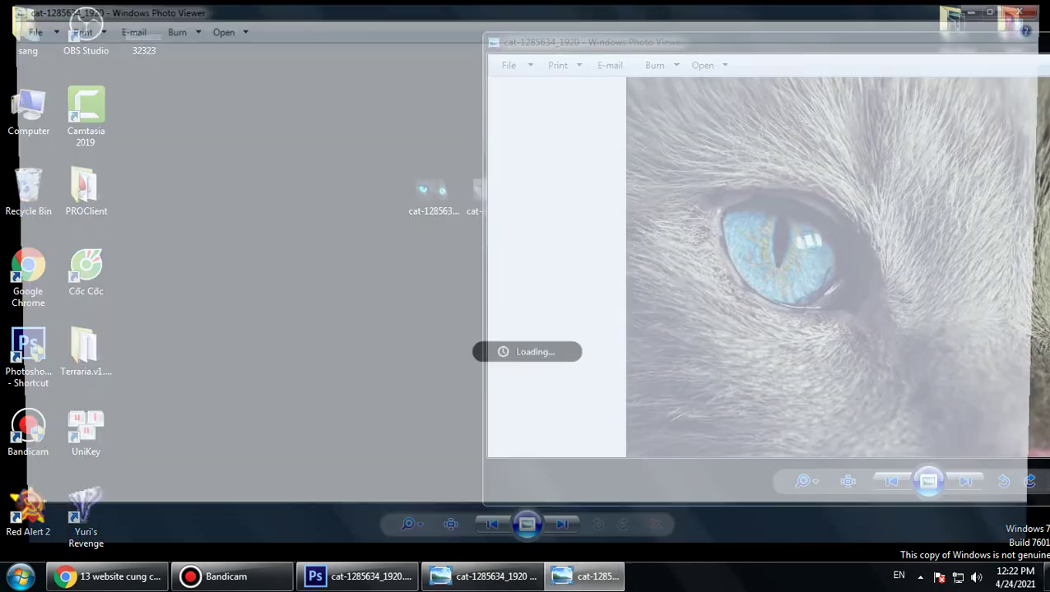
click(1003, 7)
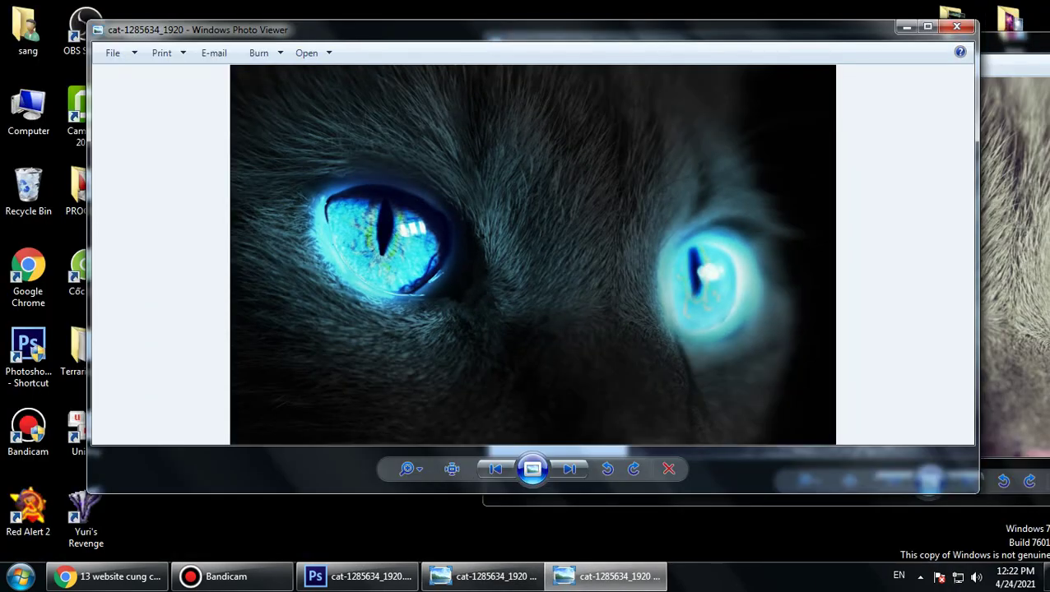
drag(1014, 41, 922, 38)
drag(329, 29, 242, 22)
click(946, 40)
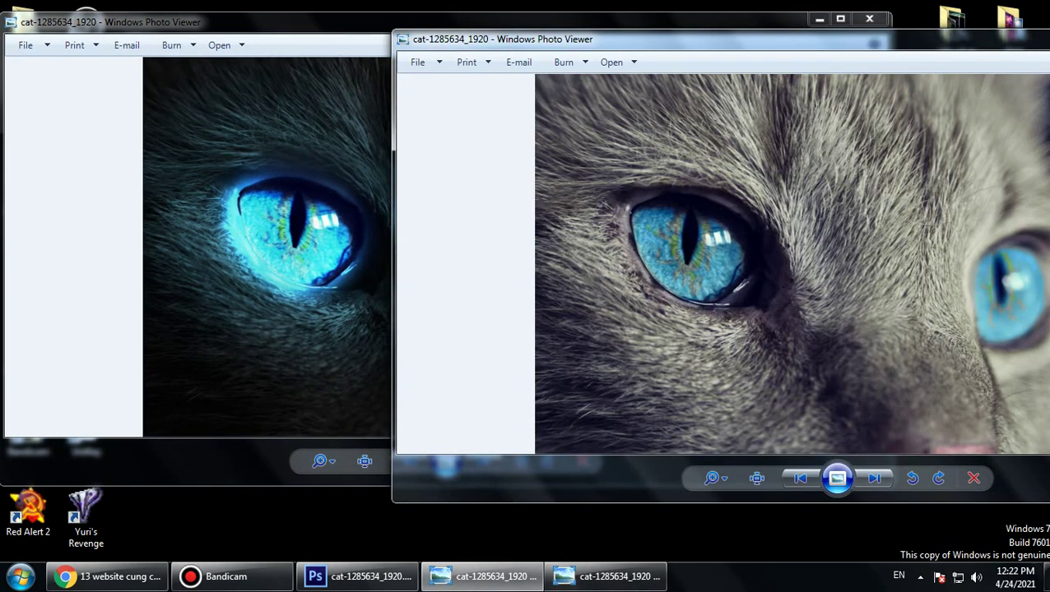
Compare the edited and original cat photos by alternating between their windows, and close both viewers.
key(alt+Tab)
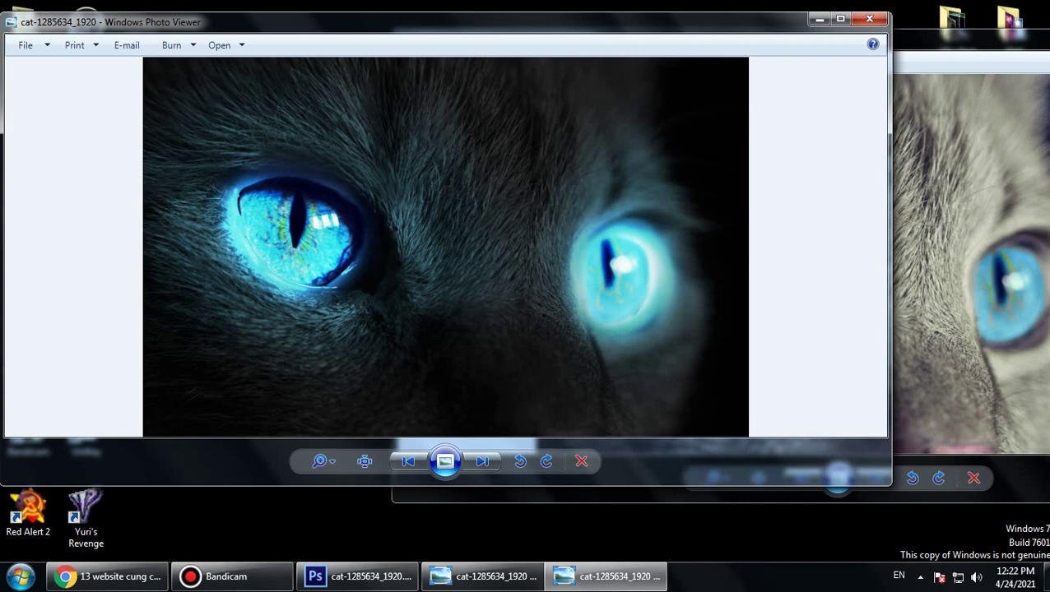
key(alt+Tab)
drag(823, 40, 535, 104)
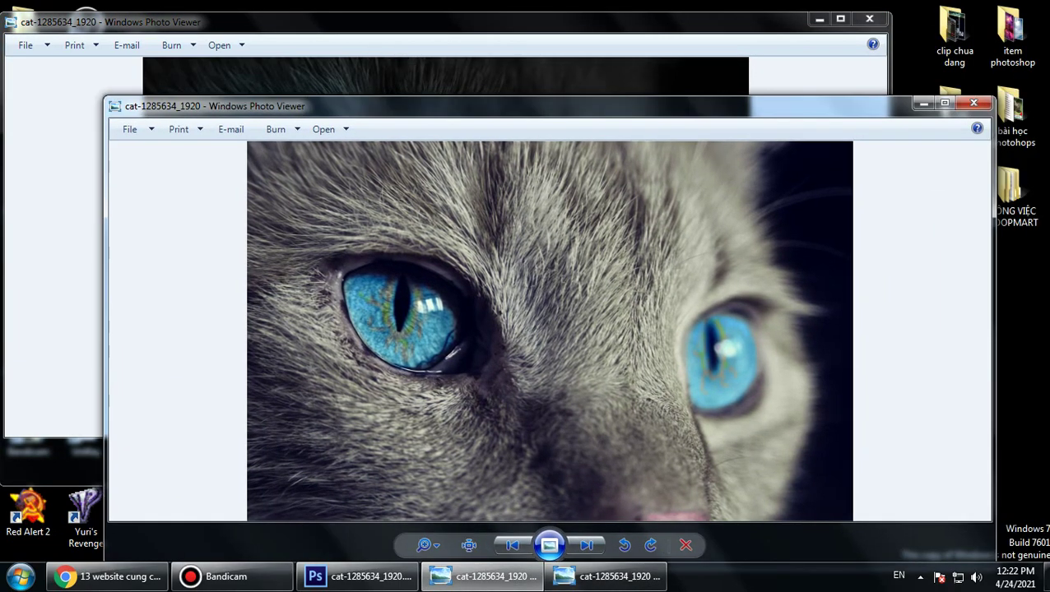
click(973, 101)
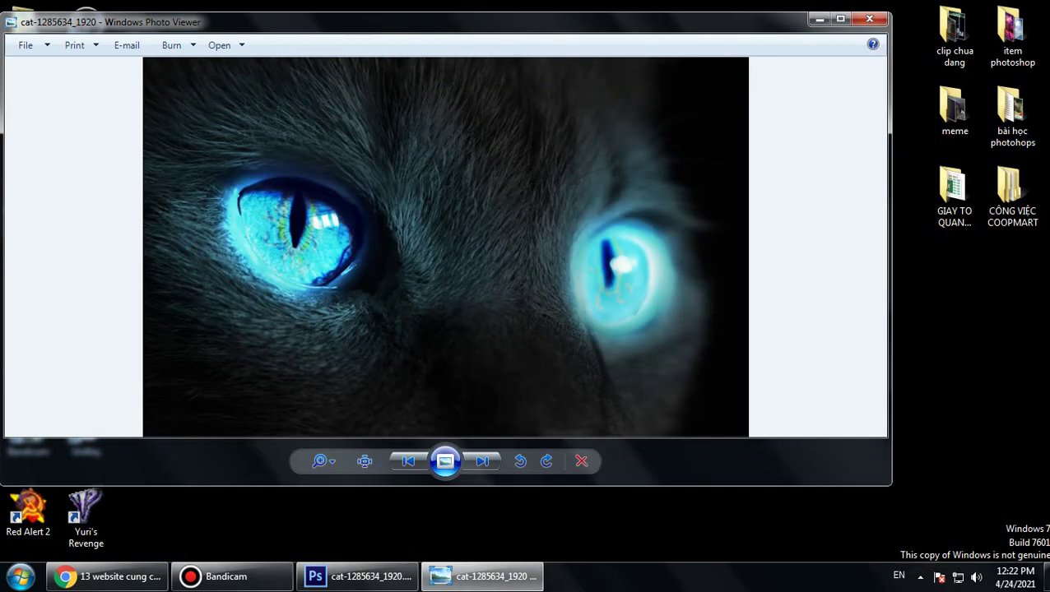
drag(740, 23, 791, 57)
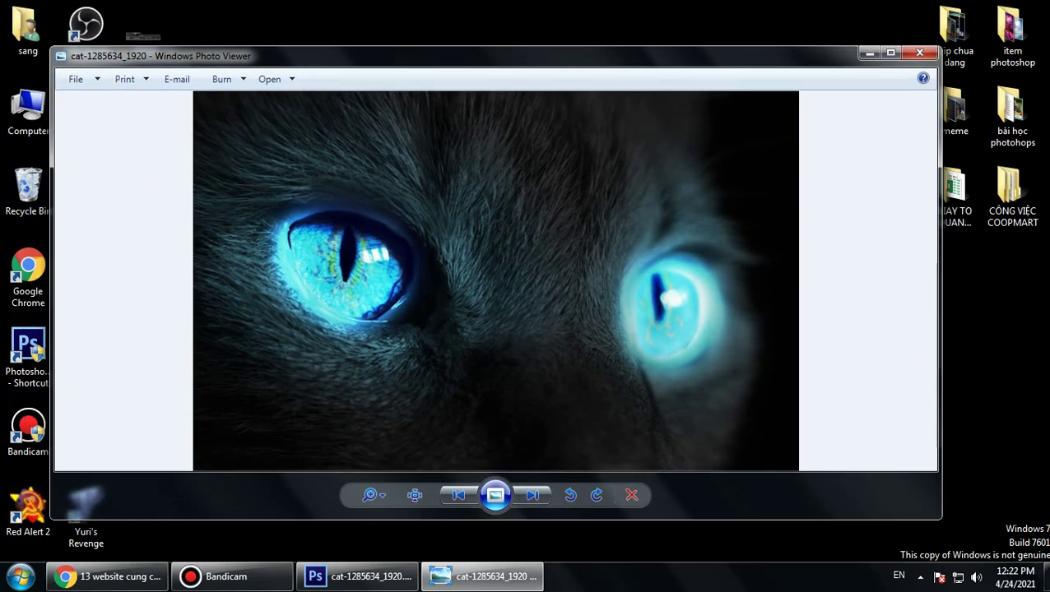
click(919, 54)
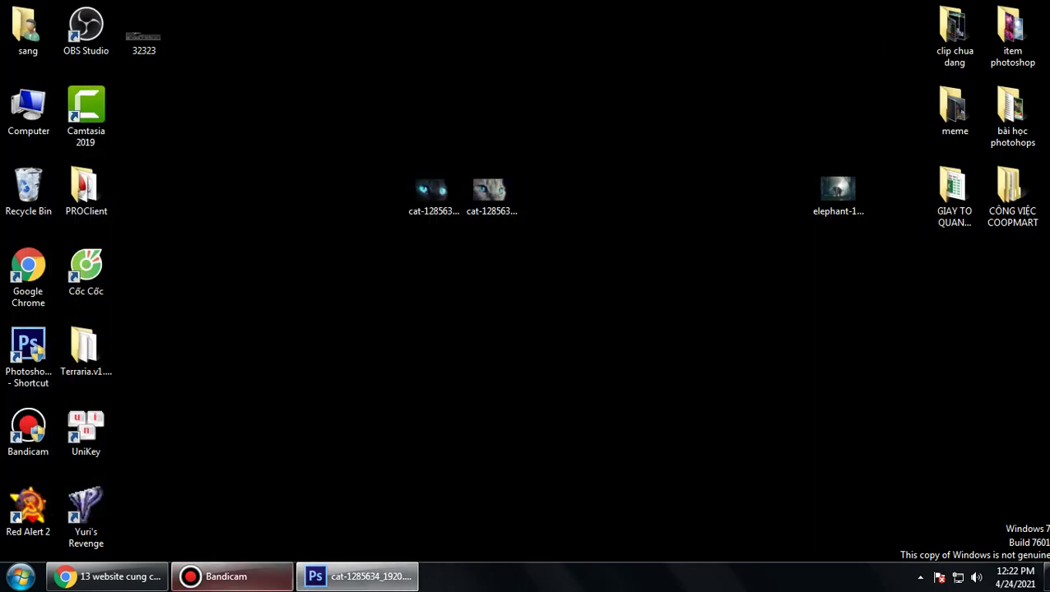
click(232, 577)
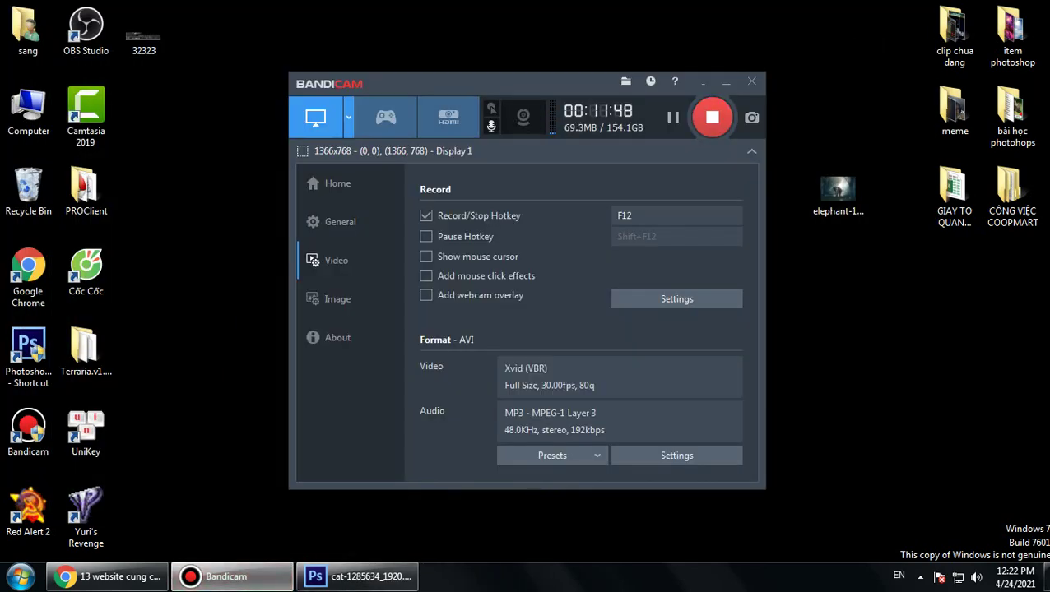